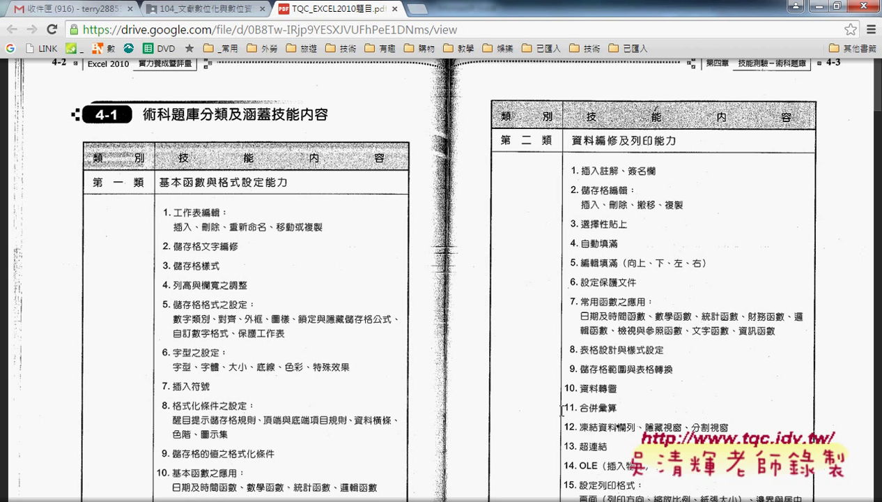
- Review the PDF's skill list, marking the 第二類 category and item 11 合併彙算
{"action": "scroll", "coordinate": [205, 188], "scroll_direction": "down", "scroll_amount": 1}
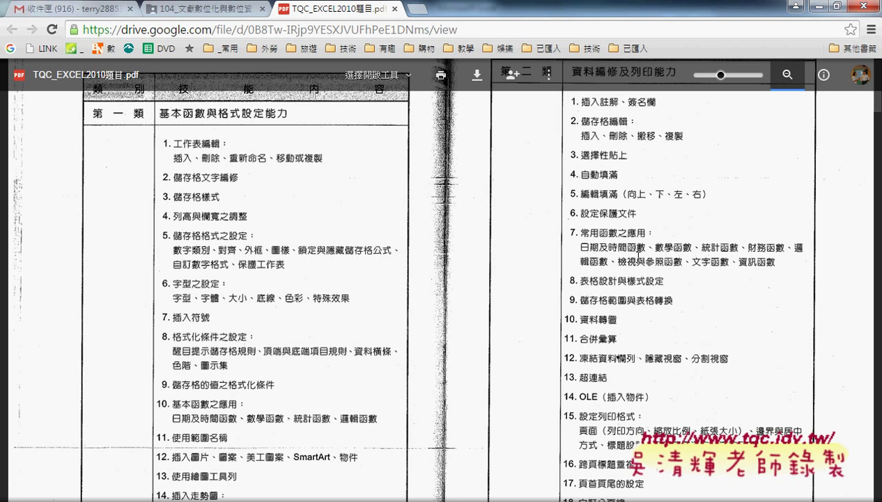
{"action": "scroll", "coordinate": [646, 193], "scroll_direction": "up", "scroll_amount": 1}
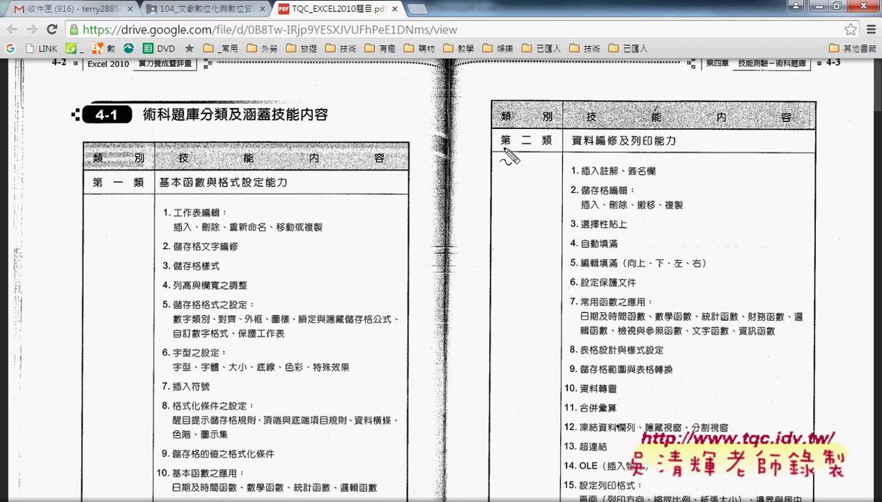
{"action": "left_click_drag", "start_coordinate": [500, 147], "coordinate": [550, 147]}
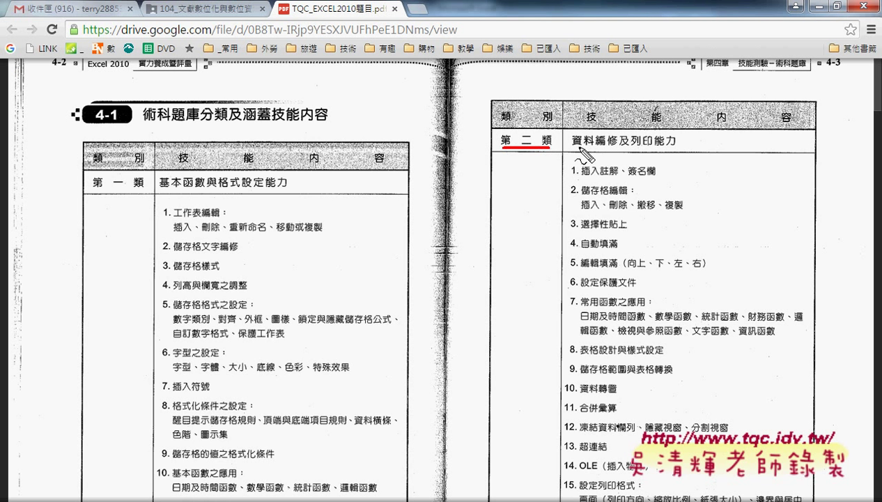
{"action": "mouse_move", "coordinate": [582, 416]}
{"action": "left_mouse_down"}
{"action": "mouse_move", "coordinate": [626, 416]}
{"action": "mouse_move", "coordinate": [618, 413]}
{"action": "left_mouse_up"}
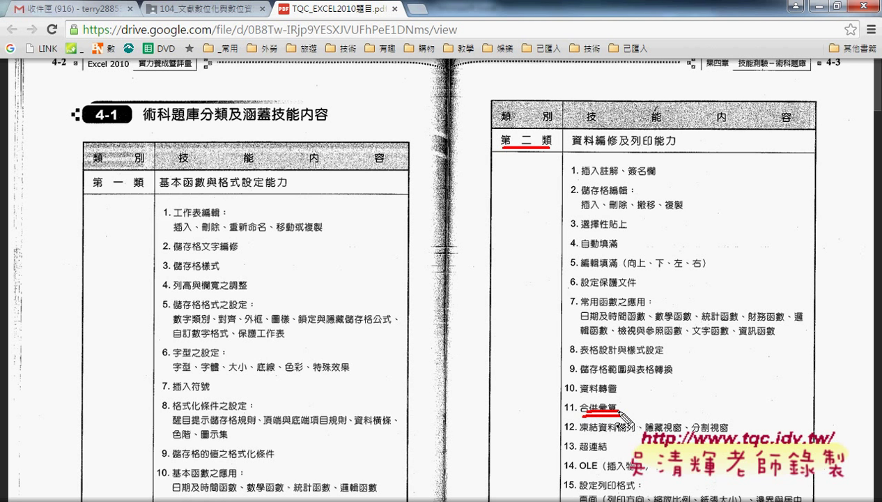
- Clear the pen marks and minimize Chrome to reveal the EXD02 workbook
{"action": "key", "text": "Escape"}
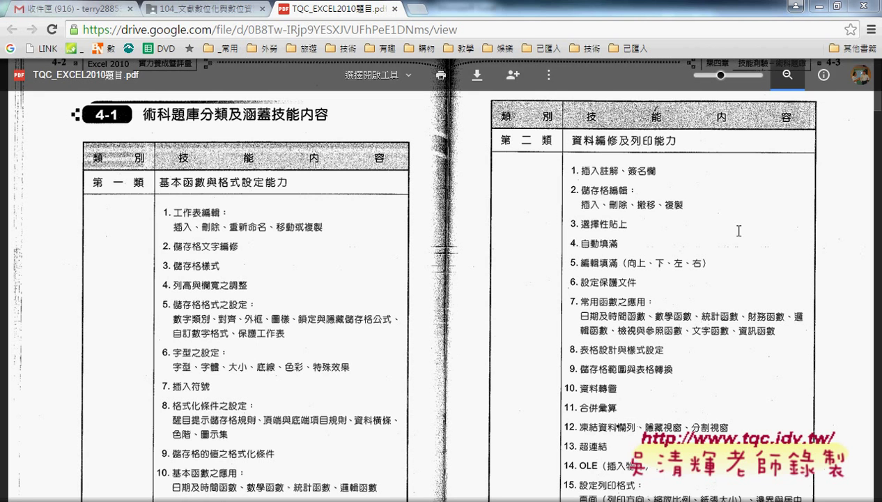
{"action": "left_click", "coordinate": [814, 6]}
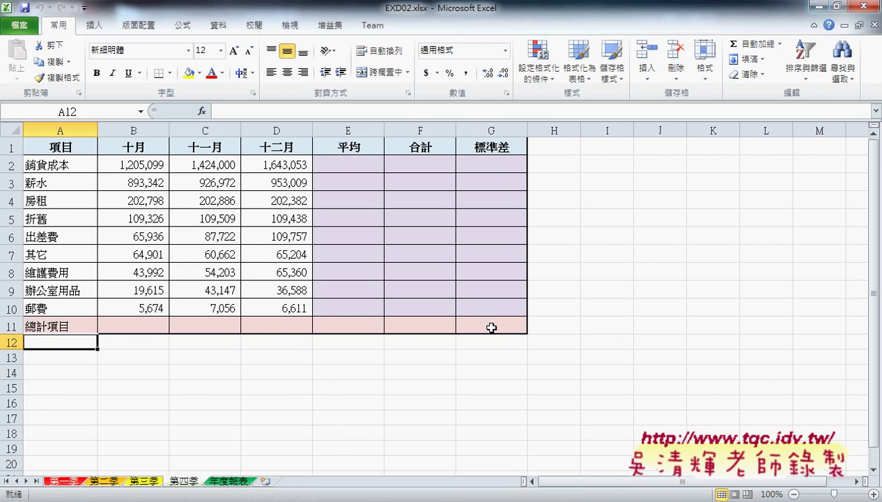
- Look over the 第一季 and 第四季 costs B2:D10 and empty E2–G2 cells, then open 年度報表
{"action": "left_click", "coordinate": [64, 481]}
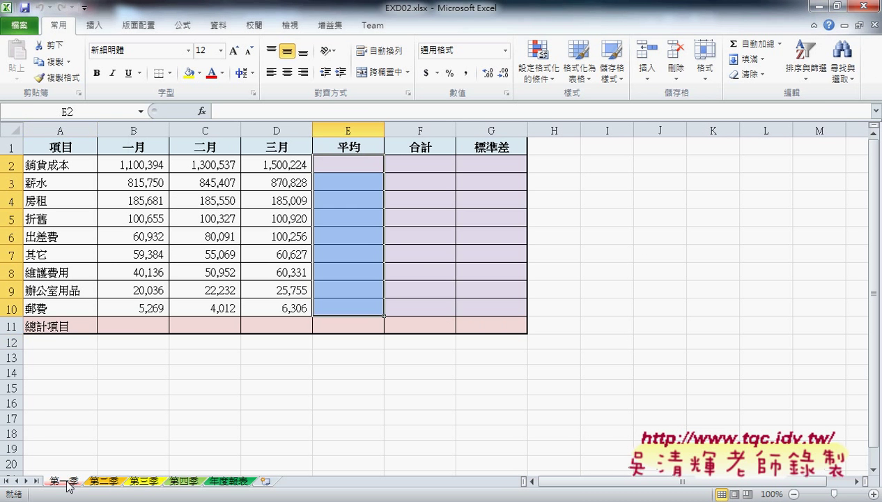
{"action": "left_click", "coordinate": [185, 481]}
{"action": "left_click_drag", "start_coordinate": [285, 167], "coordinate": [134, 310]}
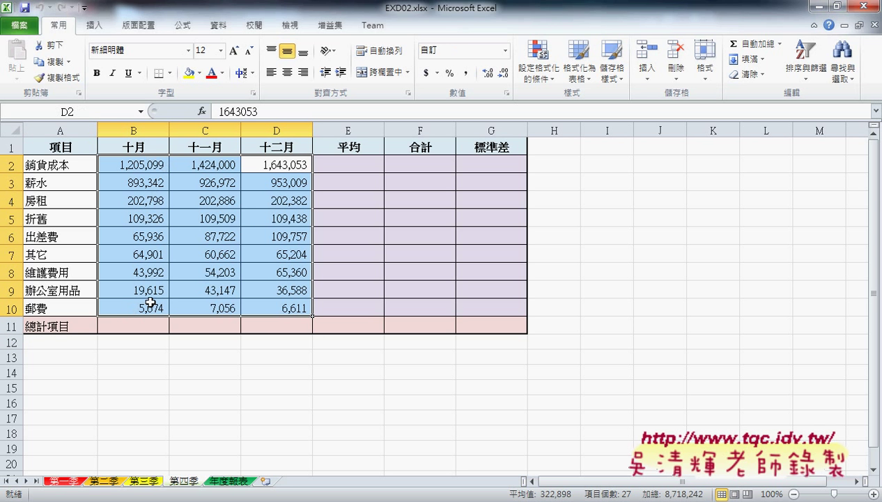
{"action": "left_click", "coordinate": [355, 168]}
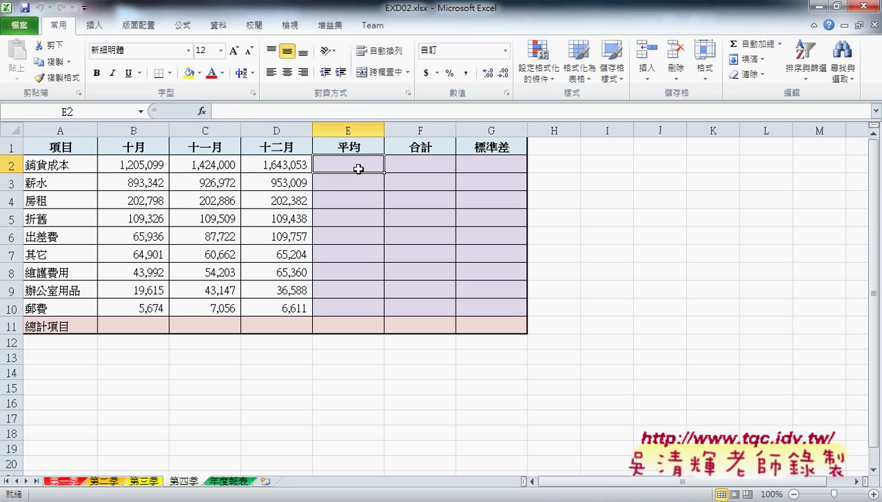
{"action": "left_click", "coordinate": [425, 164]}
{"action": "left_click", "coordinate": [492, 164]}
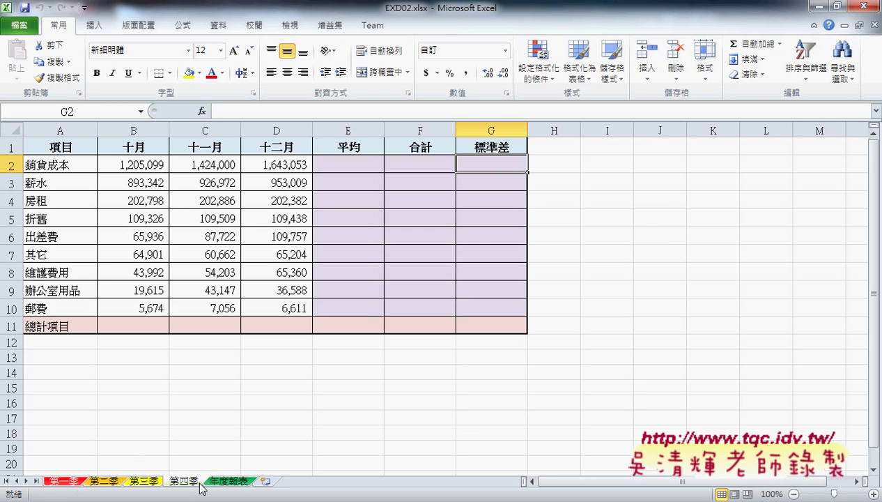
{"action": "left_click", "coordinate": [232, 484]}
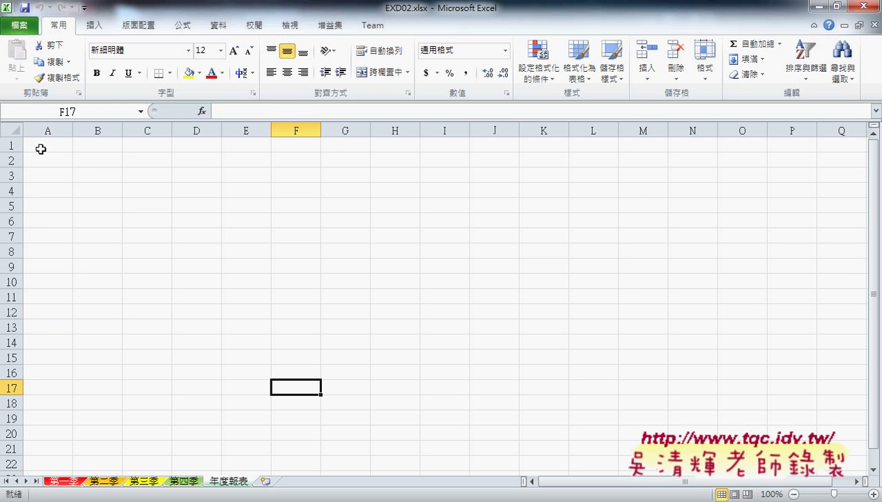
- Select A1:F10 on 年度報表, annotate the quarter tabs feeding it, and preview both workbook windows
{"action": "left_click_drag", "start_coordinate": [39, 148], "coordinate": [283, 281]}
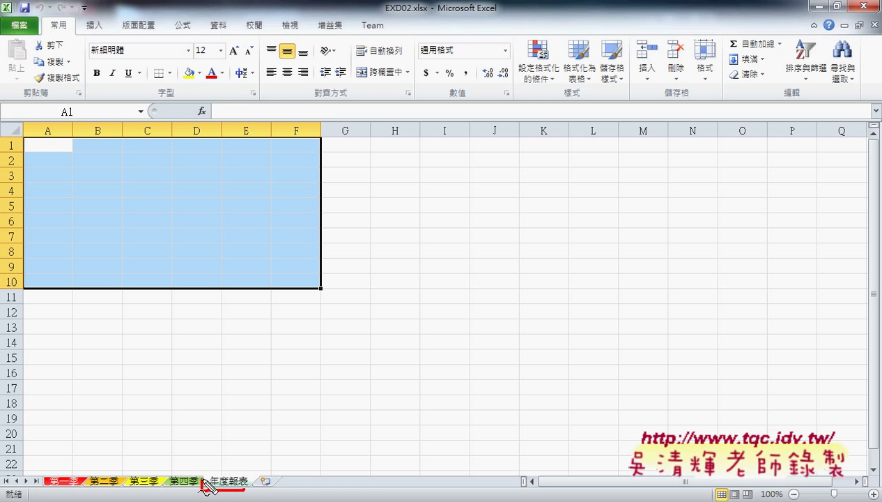
{"action": "mouse_move", "coordinate": [178, 490]}
{"action": "left_mouse_down"}
{"action": "mouse_move", "coordinate": [41, 469]}
{"action": "mouse_move", "coordinate": [161, 490]}
{"action": "left_mouse_up"}
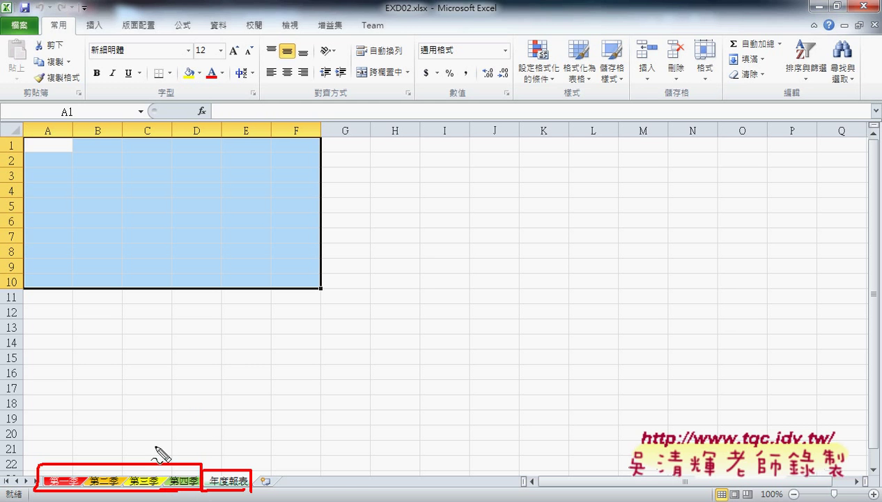
{"action": "mouse_move", "coordinate": [155, 453]}
{"action": "left_mouse_down"}
{"action": "mouse_move", "coordinate": [248, 452]}
{"action": "mouse_move", "coordinate": [244, 471]}
{"action": "mouse_move", "coordinate": [248, 462]}
{"action": "left_mouse_up"}
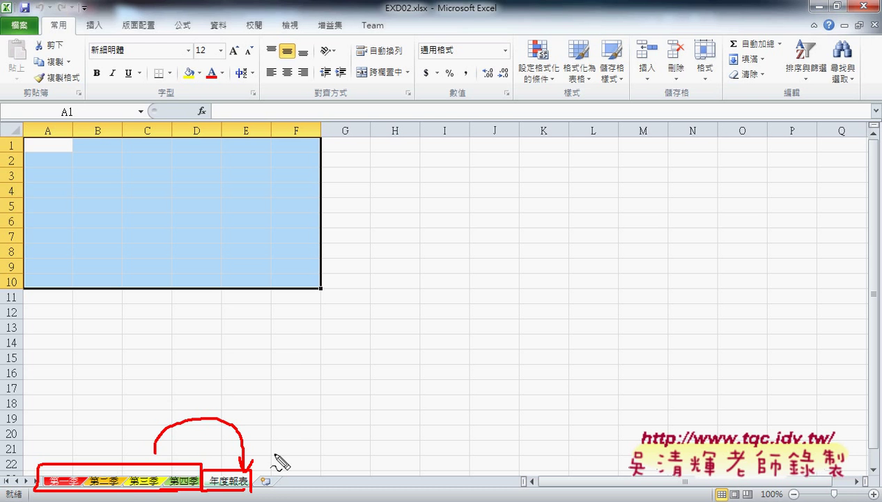
{"action": "key", "text": "Escape"}
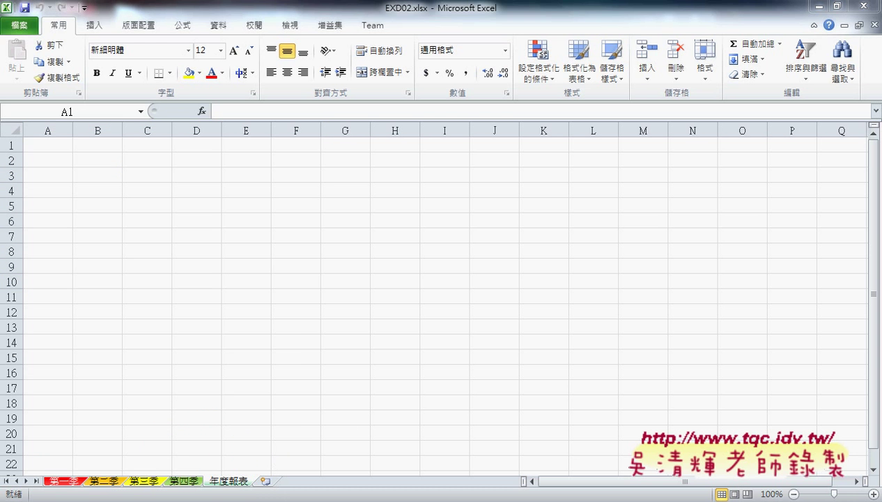
{"action": "left_click_drag", "start_coordinate": [47, 144], "coordinate": [296, 281]}
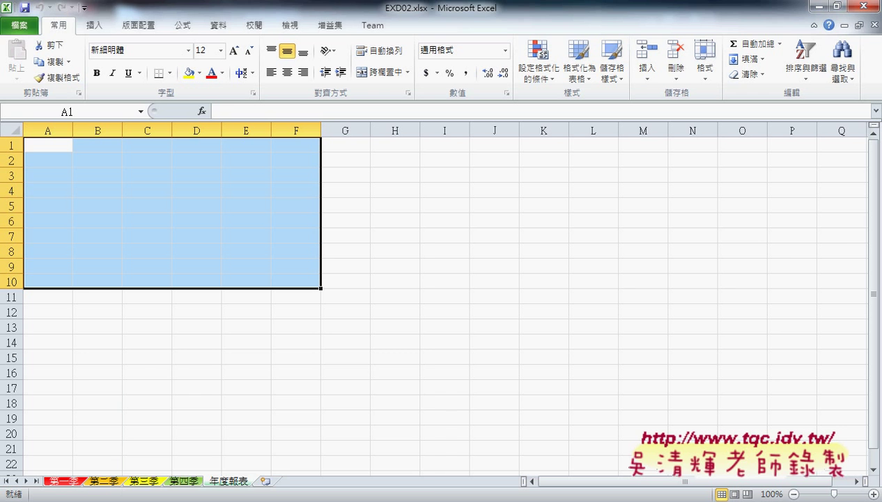
{"action": "mouse_move", "coordinate": [246, 492]}
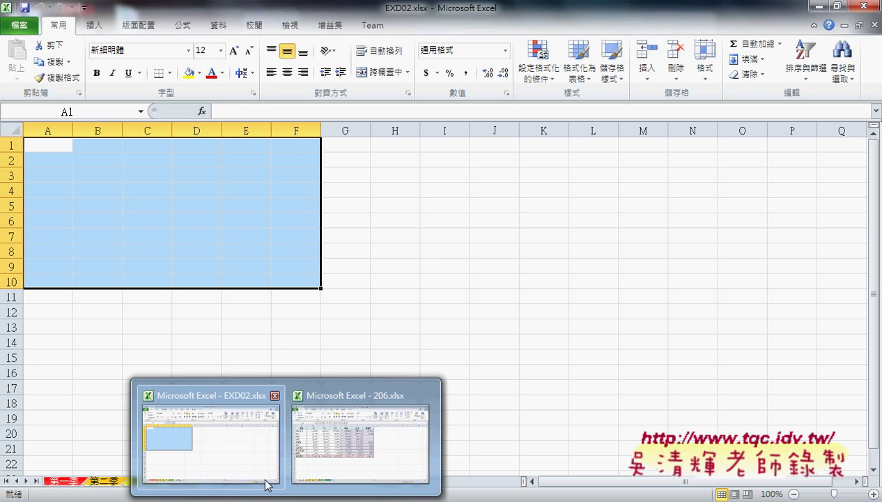
- Inspect 206.xlsx's 年度報表 sheet and its row 51 monthly totals, then return to the PDF
{"action": "left_click", "coordinate": [254, 468]}
{"action": "left_click", "coordinate": [359, 446]}
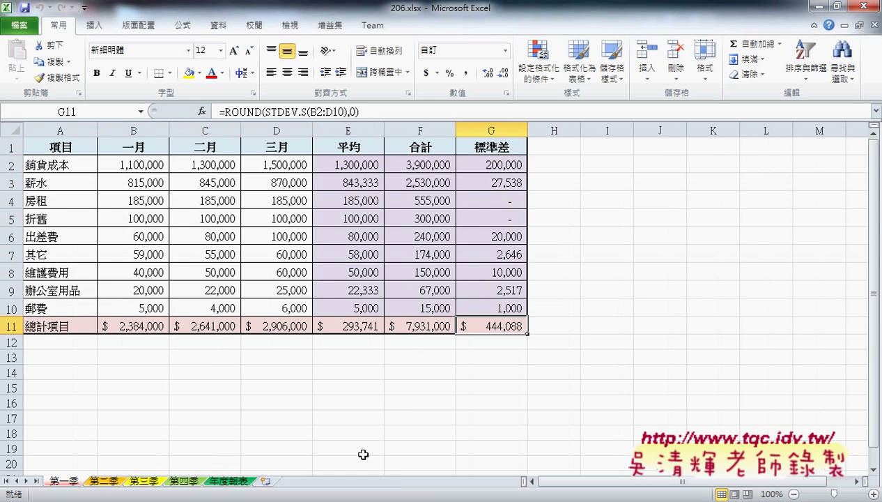
{"action": "left_click", "coordinate": [228, 481]}
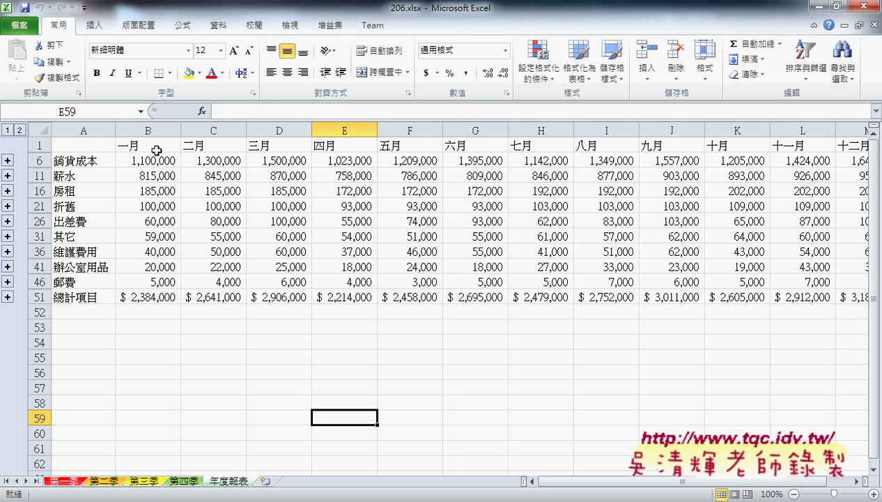
{"action": "left_click_drag", "start_coordinate": [596, 481], "coordinate": [623, 481]}
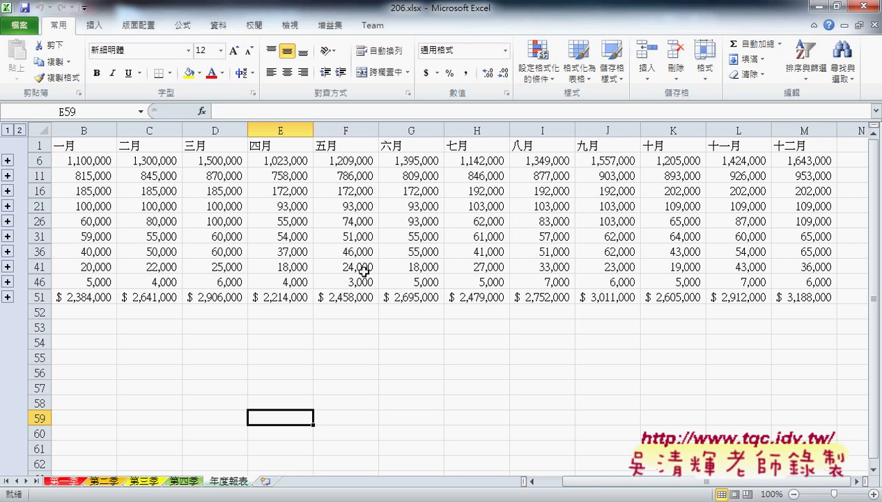
{"action": "left_click_drag", "start_coordinate": [59, 300], "coordinate": [815, 312]}
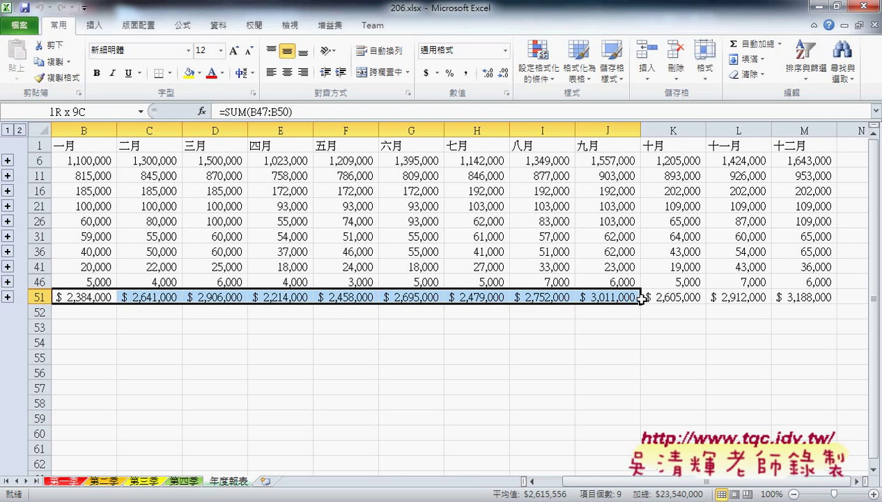
{"action": "left_click", "coordinate": [531, 481]}
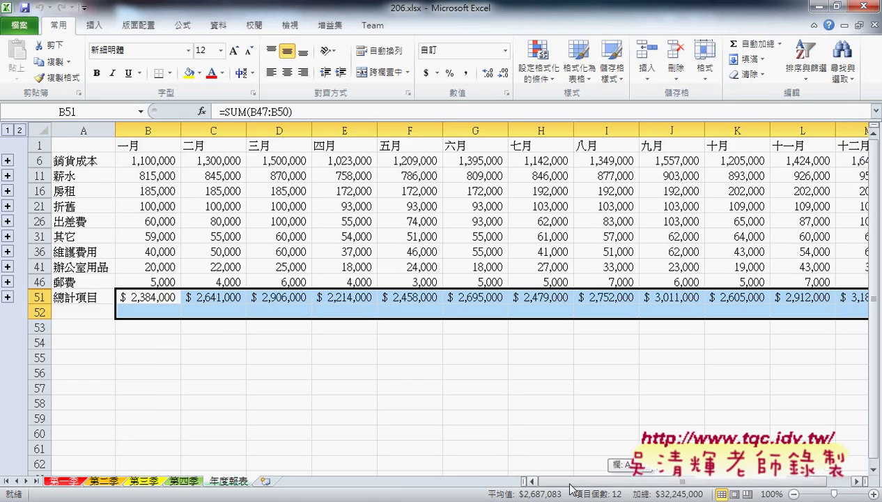
{"action": "key", "text": "alt+Tab"}
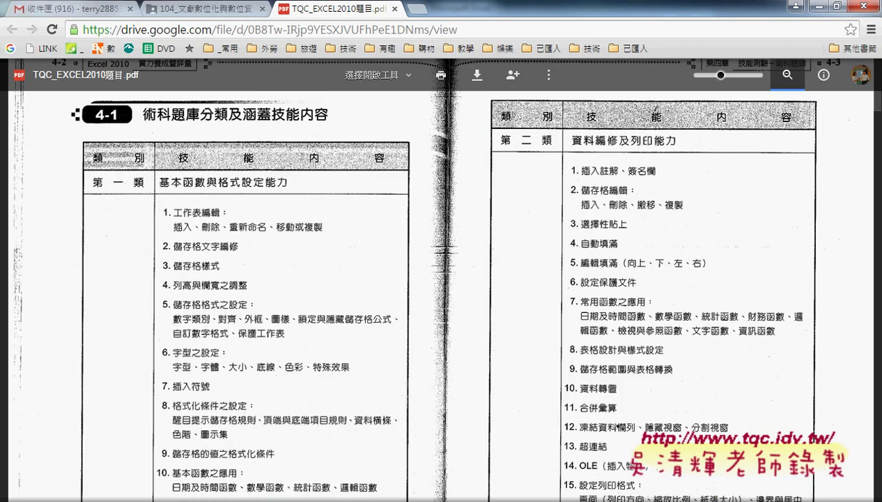
- Scroll the PDF to page 18/56, question 206 合併第一季至第四季報表
{"action": "scroll", "coordinate": [389, 304], "scroll_direction": "down", "scroll_amount": 3}
{"action": "scroll", "coordinate": [418, 292], "scroll_direction": "down", "scroll_amount": 5}
{"action": "scroll", "coordinate": [453, 278], "scroll_direction": "down", "scroll_amount": 5}
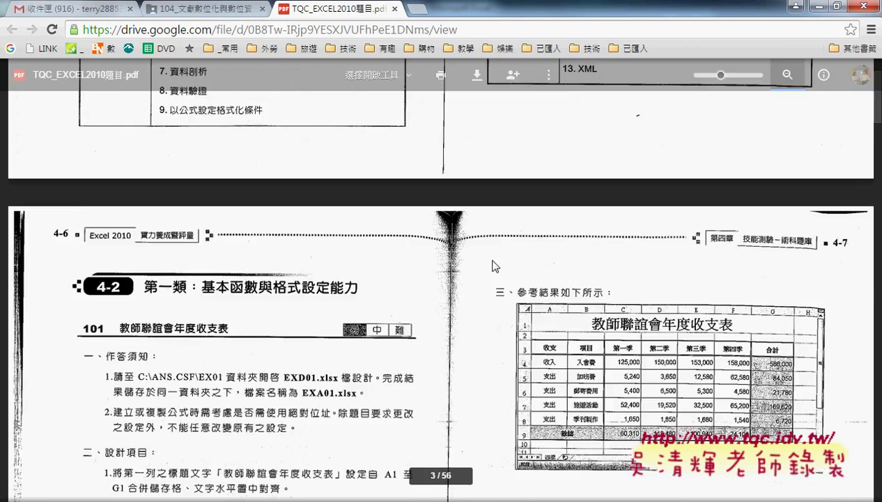
{"action": "scroll", "coordinate": [494, 260], "scroll_direction": "down", "scroll_amount": 5}
{"action": "scroll", "coordinate": [494, 260], "scroll_direction": "down", "scroll_amount": 4}
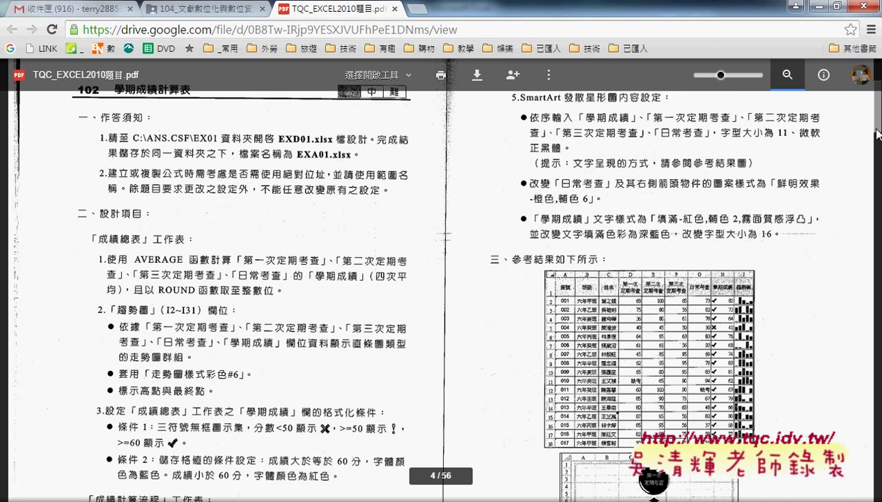
{"action": "left_click_drag", "start_coordinate": [879, 149], "coordinate": [880, 202]}
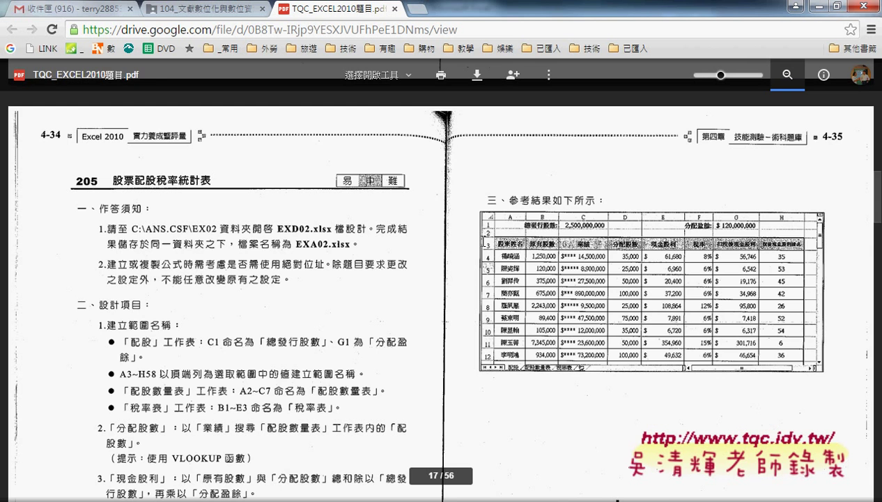
{"action": "scroll", "coordinate": [483, 241], "scroll_direction": "down", "scroll_amount": 10}
{"action": "scroll", "coordinate": [483, 241], "scroll_direction": "down", "scroll_amount": 5}
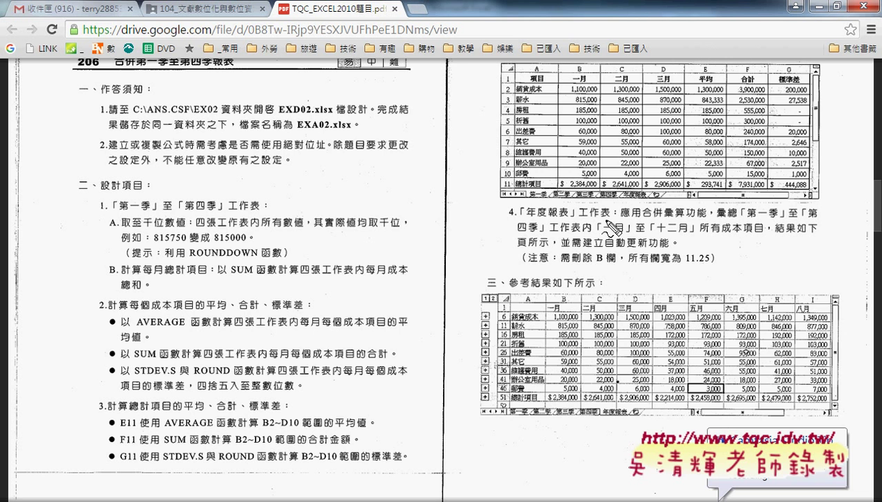
- Circle the reference result and underline 四張工作表內, 數值, 千位 and the 815750→815000 example
{"action": "mouse_move", "coordinate": [831, 418]}
{"action": "left_mouse_down"}
{"action": "mouse_move", "coordinate": [519, 284]}
{"action": "mouse_move", "coordinate": [798, 430]}
{"action": "left_mouse_up"}
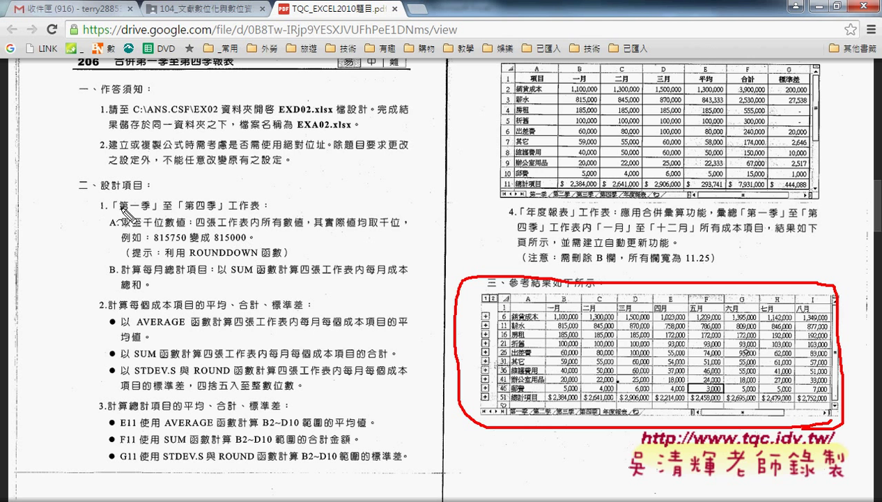
{"action": "left_click_drag", "start_coordinate": [126, 210], "coordinate": [213, 207]}
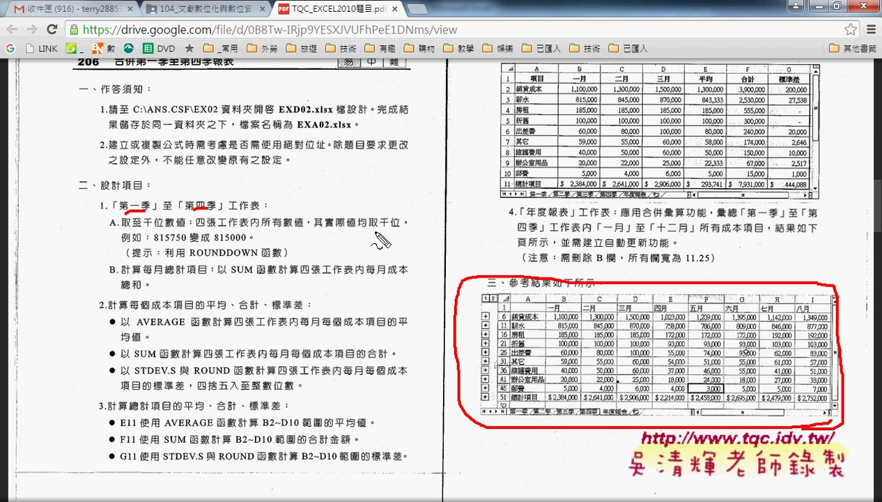
{"action": "left_click_drag", "start_coordinate": [197, 227], "coordinate": [305, 226]}
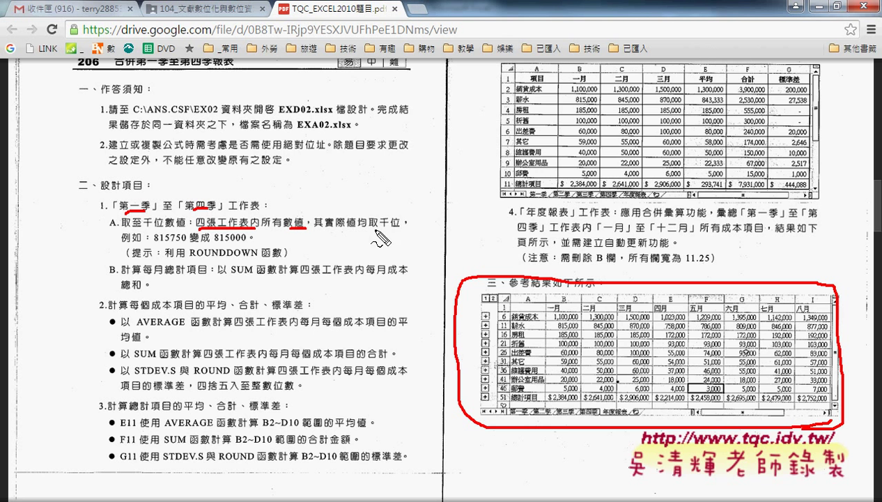
{"action": "left_click_drag", "start_coordinate": [379, 227], "coordinate": [402, 226]}
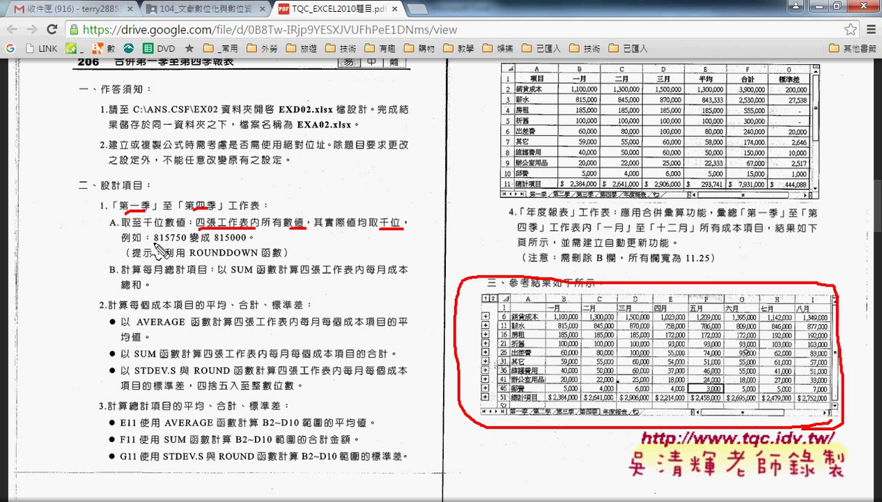
{"action": "mouse_move", "coordinate": [154, 240]}
{"action": "left_mouse_down"}
{"action": "mouse_move", "coordinate": [180, 241]}
{"action": "mouse_move", "coordinate": [172, 246]}
{"action": "left_mouse_up"}
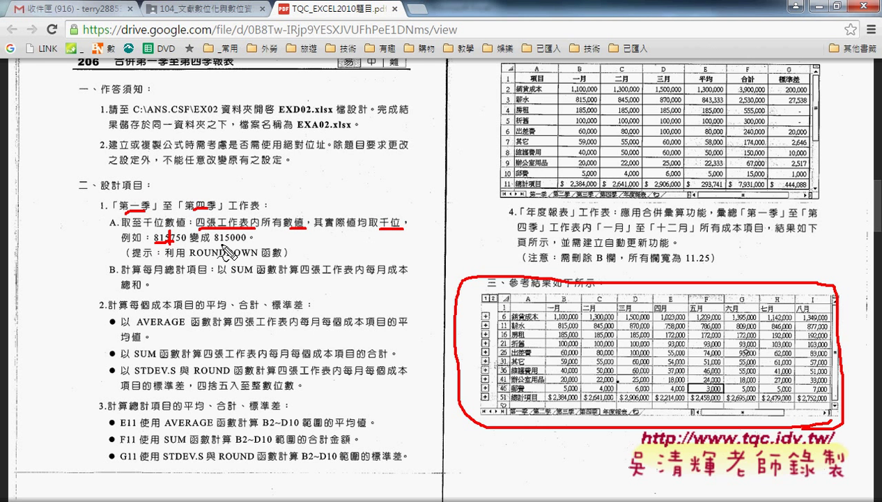
{"action": "left_click_drag", "start_coordinate": [230, 242], "coordinate": [247, 242]}
- Underline ROUNDDOWN, SUM, 平均/合計/標準差 and ROUND, and draw an arrow to the reference result
{"action": "mouse_move", "coordinate": [188, 258]}
{"action": "left_mouse_down"}
{"action": "mouse_move", "coordinate": [217, 272]}
{"action": "mouse_move", "coordinate": [262, 259]}
{"action": "left_mouse_up"}
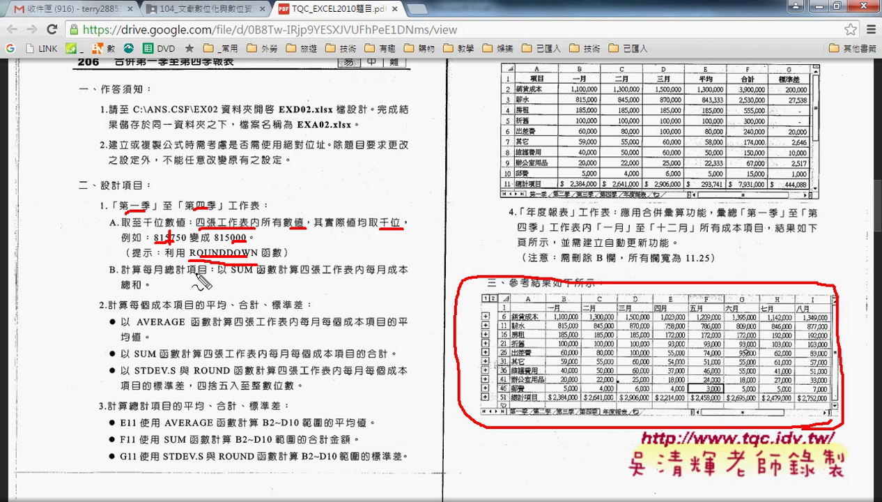
{"action": "left_click_drag", "start_coordinate": [165, 276], "coordinate": [179, 276]}
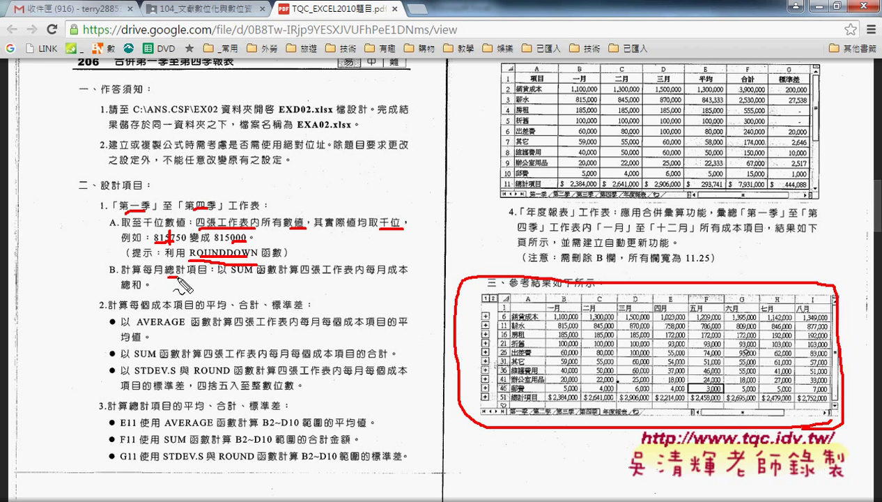
{"action": "left_click_drag", "start_coordinate": [237, 275], "coordinate": [249, 273]}
{"action": "left_click_drag", "start_coordinate": [206, 311], "coordinate": [302, 311]}
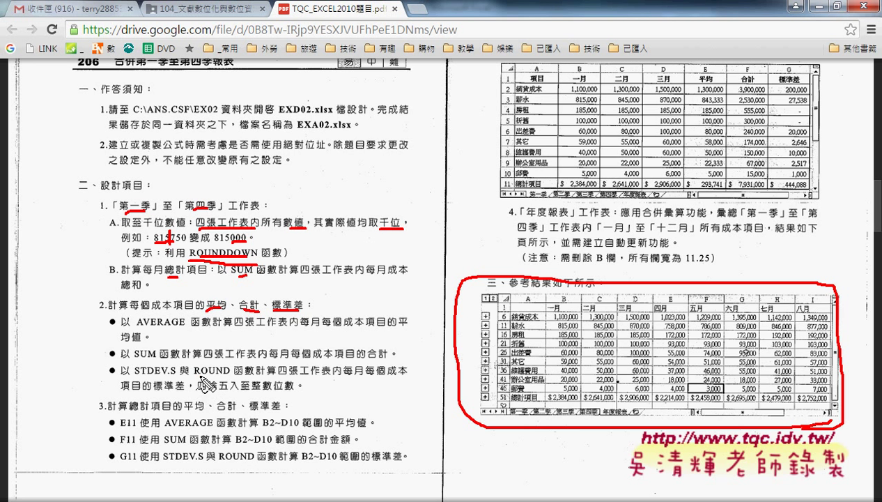
{"action": "left_click_drag", "start_coordinate": [195, 379], "coordinate": [230, 379]}
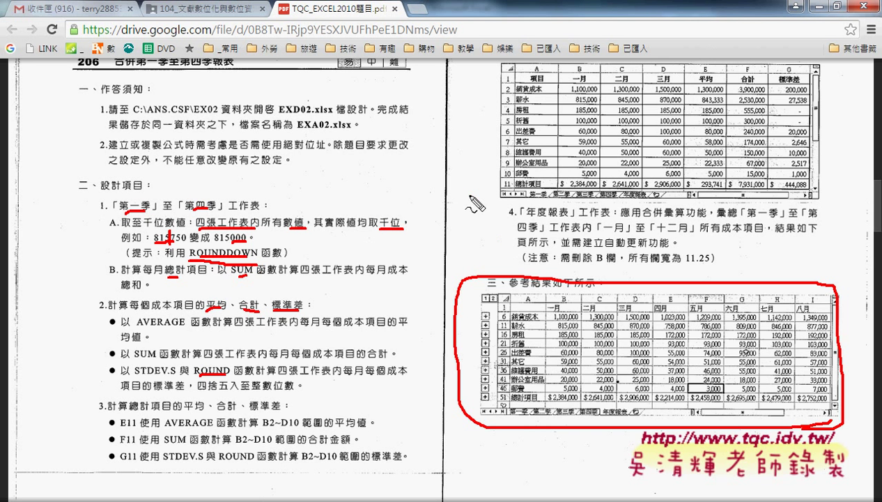
{"action": "mouse_move", "coordinate": [468, 195]}
{"action": "left_mouse_down"}
{"action": "mouse_move", "coordinate": [506, 277]}
{"action": "mouse_move", "coordinate": [519, 256]}
{"action": "left_mouse_up"}
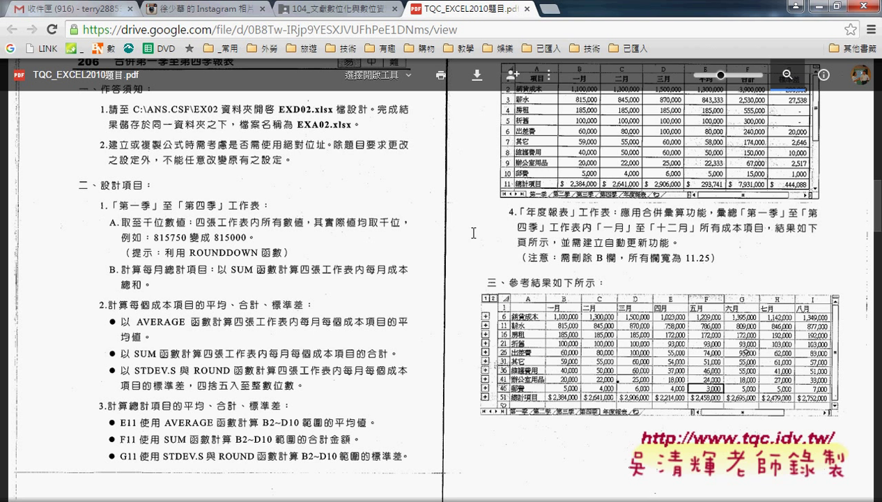
- Minimize Chrome, close the video player, and bring up EXD02.xlsx's 第一季 sheet
{"action": "left_click", "coordinate": [813, 5]}
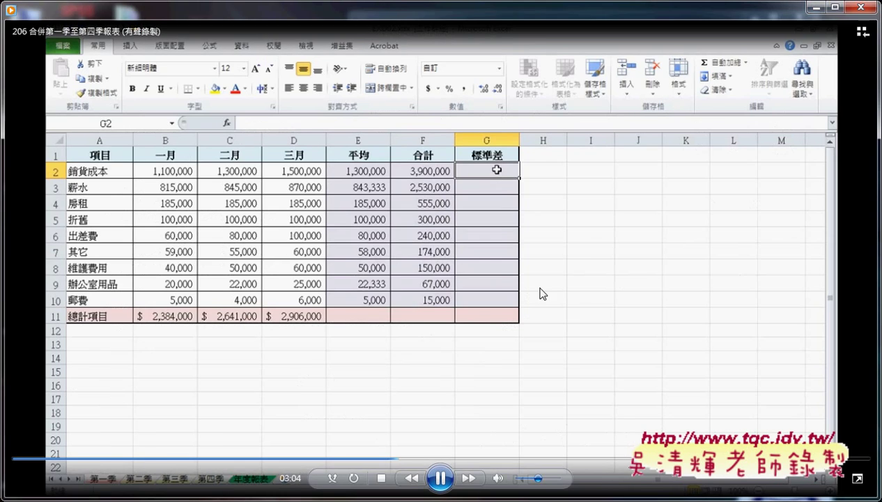
{"action": "left_click", "coordinate": [866, 7]}
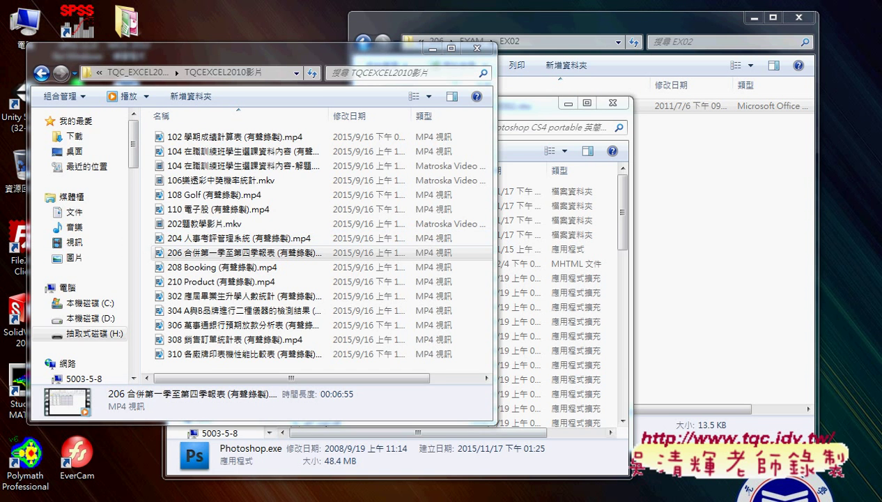
{"action": "mouse_move", "coordinate": [295, 496]}
{"action": "left_click", "coordinate": [202, 450]}
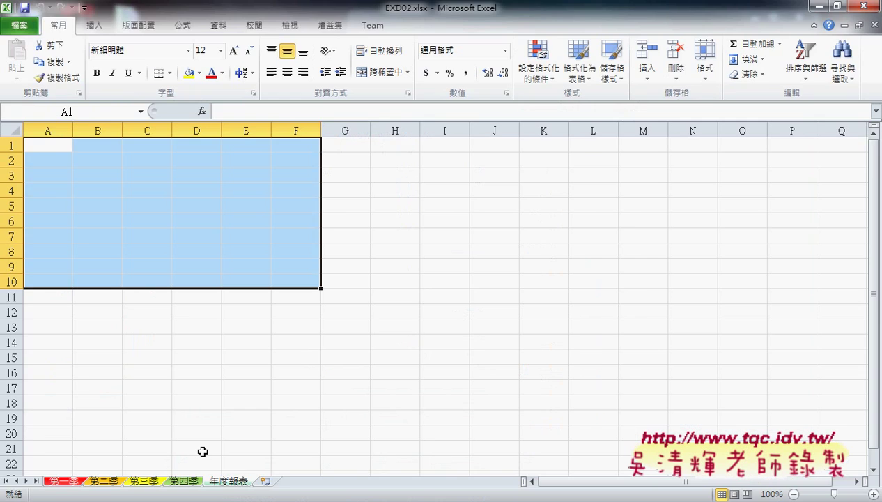
{"action": "left_click", "coordinate": [78, 482]}
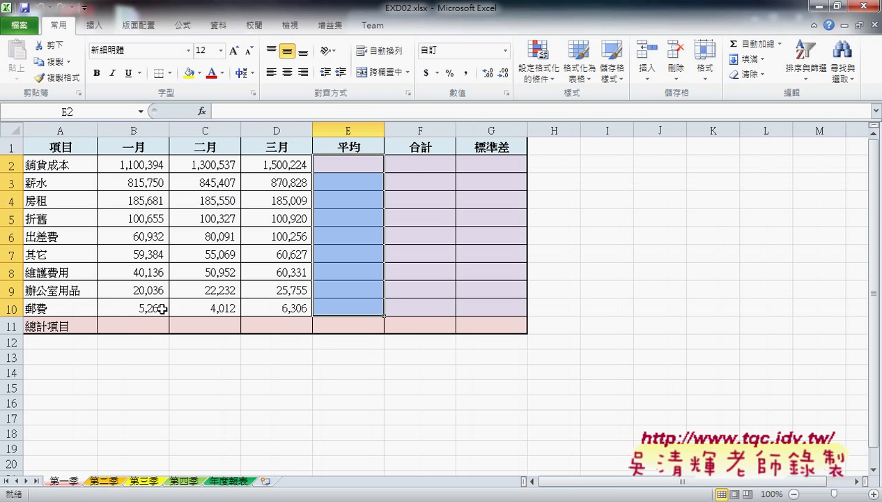
- Select cell H2 and open Insert Function, browsing the math and trig category
{"action": "left_click_drag", "start_coordinate": [131, 168], "coordinate": [279, 307]}
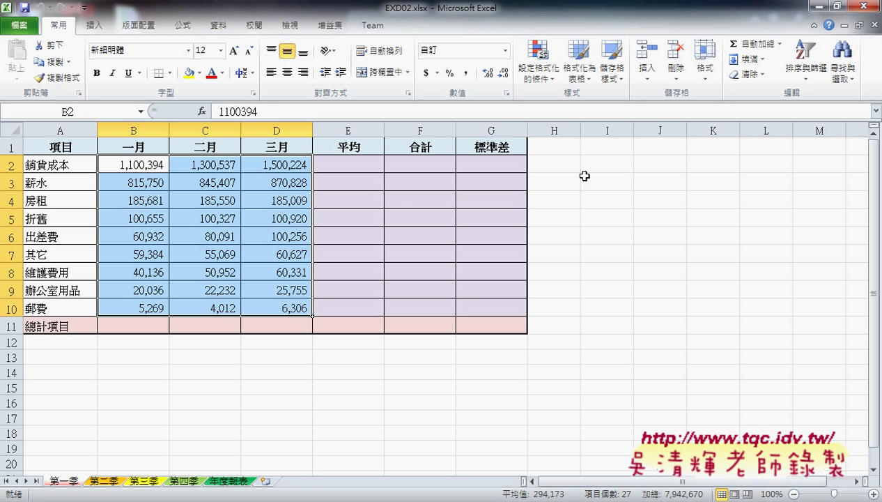
{"action": "left_click", "coordinate": [546, 163]}
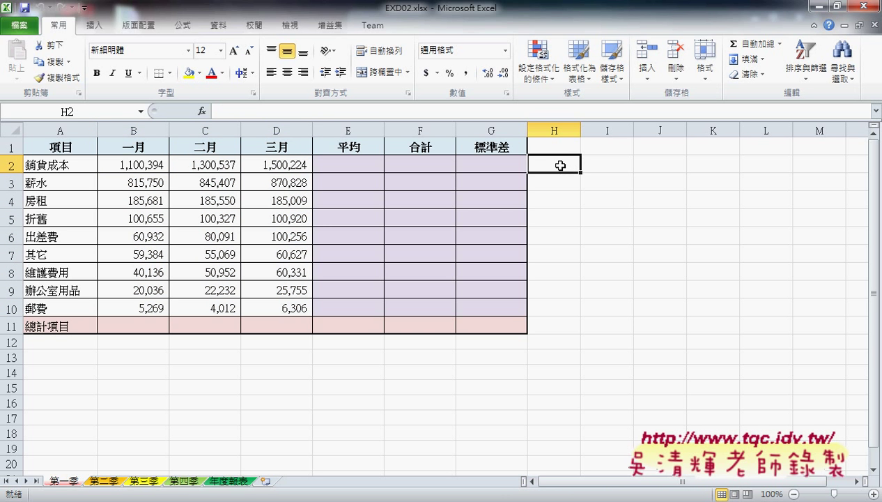
{"action": "left_click", "coordinate": [204, 112]}
{"action": "left_click", "coordinate": [407, 189]}
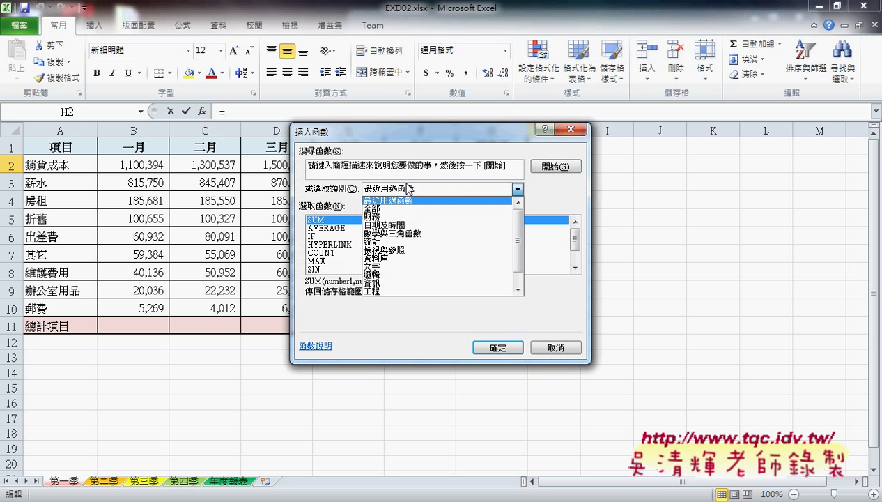
{"action": "left_click", "coordinate": [414, 233]}
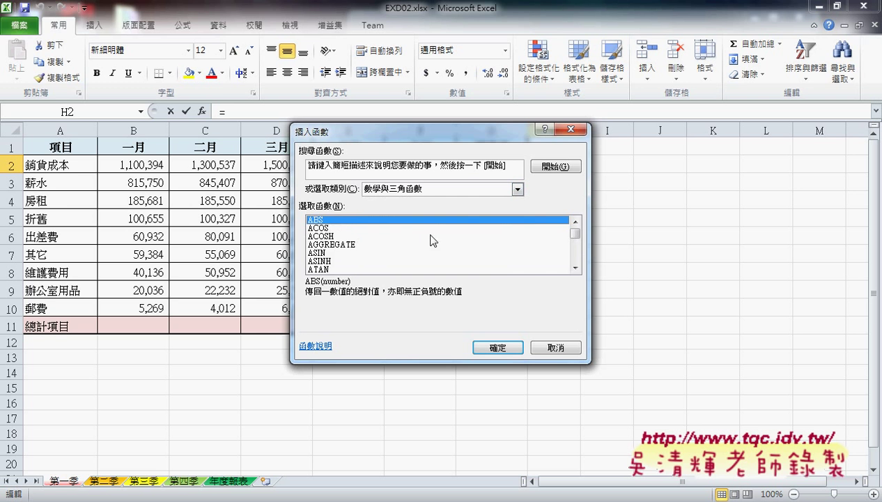
{"action": "left_click", "coordinate": [575, 267]}
{"action": "left_click", "coordinate": [575, 267]}
{"action": "left_click", "coordinate": [575, 267]}
{"action": "left_click", "coordinate": [575, 267]}
{"action": "left_click", "coordinate": [575, 267]}
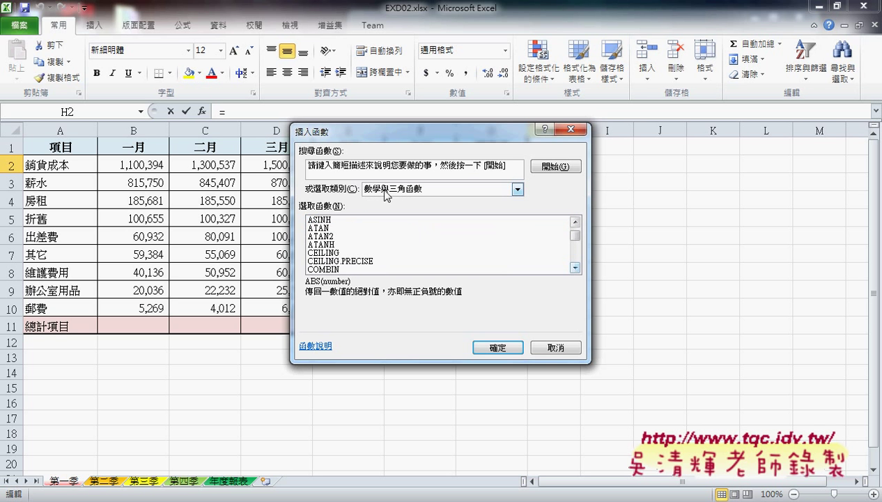
{"action": "left_click", "coordinate": [574, 267]}
{"action": "left_click", "coordinate": [575, 267]}
{"action": "left_click", "coordinate": [574, 267]}
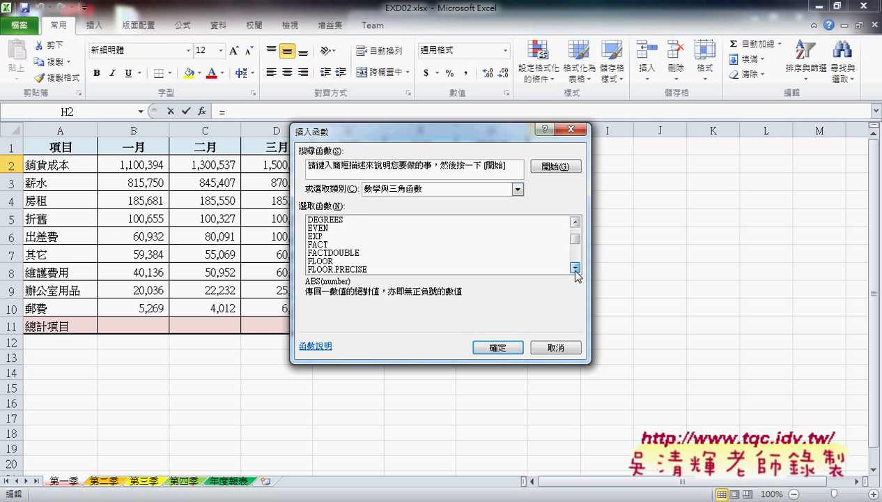
{"action": "left_click", "coordinate": [575, 267]}
- Switch the function category to 全部 and move down the list to ROUNDDOWN
{"action": "left_click", "coordinate": [430, 185]}
{"action": "left_click", "coordinate": [390, 207]}
{"action": "left_click", "coordinate": [384, 229]}
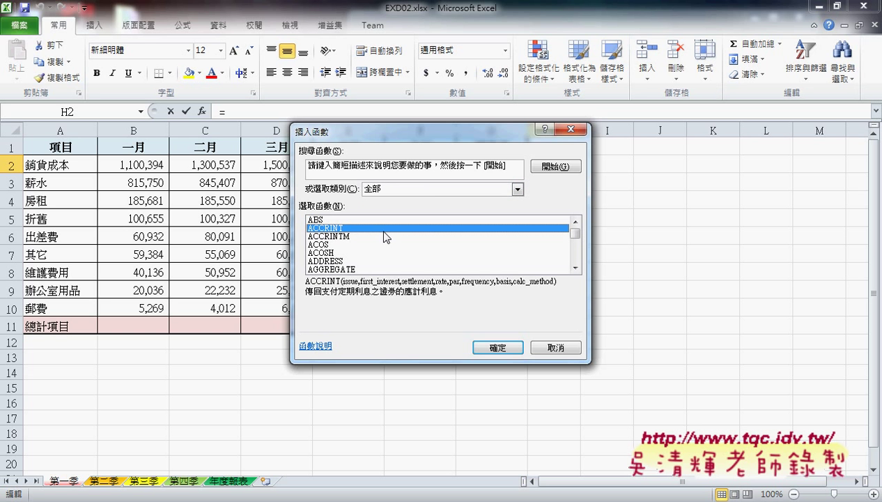
{"action": "key", "text": "r"}
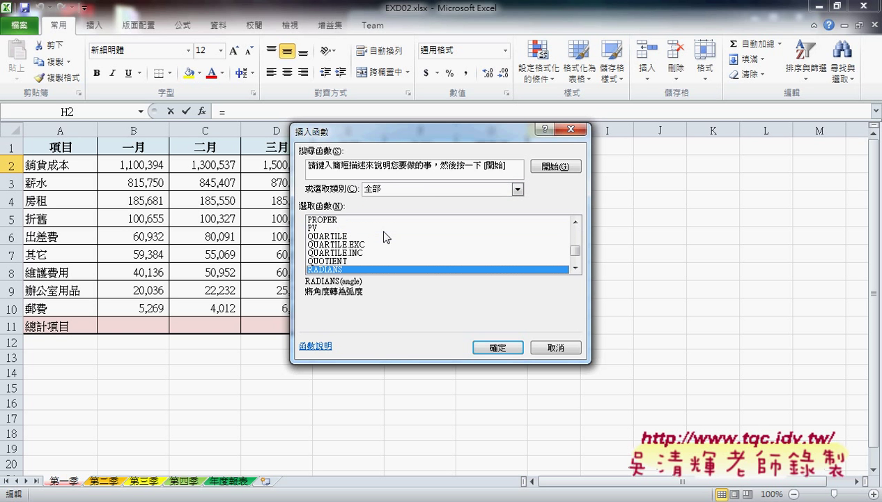
{"action": "key", "text": "n"}
{"action": "key", "text": "k"}
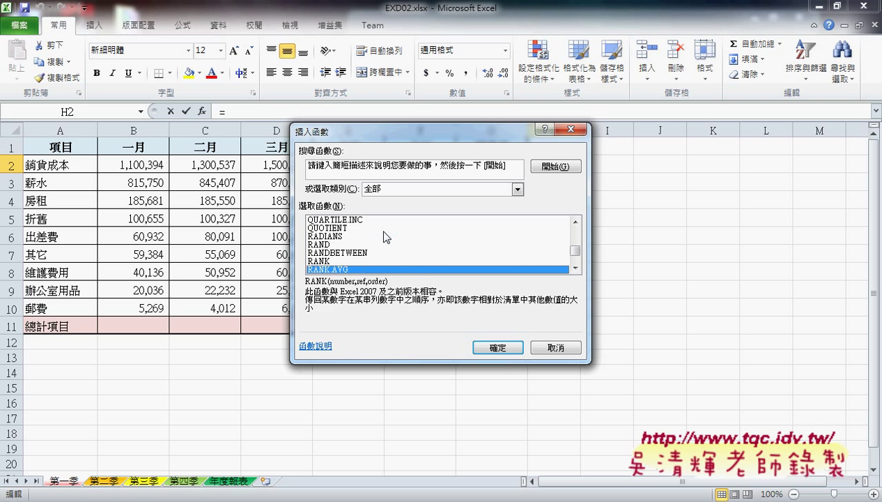
{"action": "key", "text": "Down"}
{"action": "key", "text": "Down"}
{"action": "key", "text": "Down"}
{"action": "key", "text": "Down"}
{"action": "key", "text": "Down"}
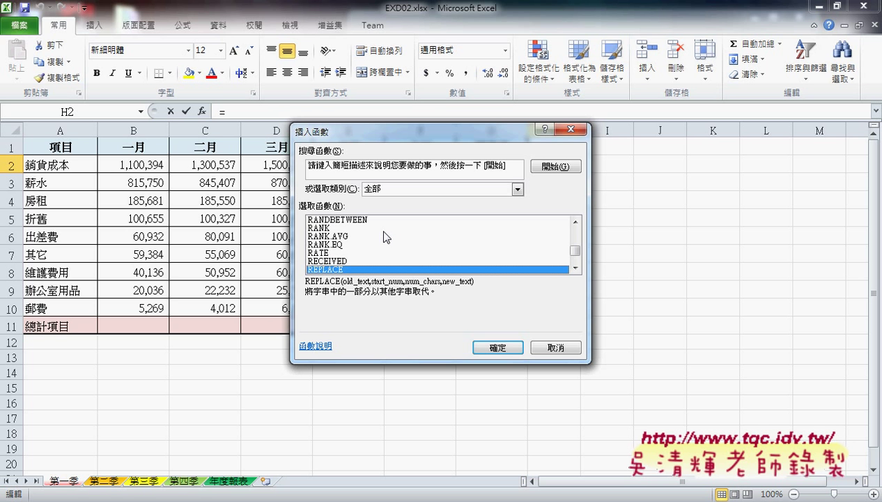
{"action": "key", "text": "Down"}
{"action": "key", "text": "Down"}
{"action": "key", "text": "Down"}
{"action": "key", "text": "Down"}
{"action": "key", "text": "Down"}
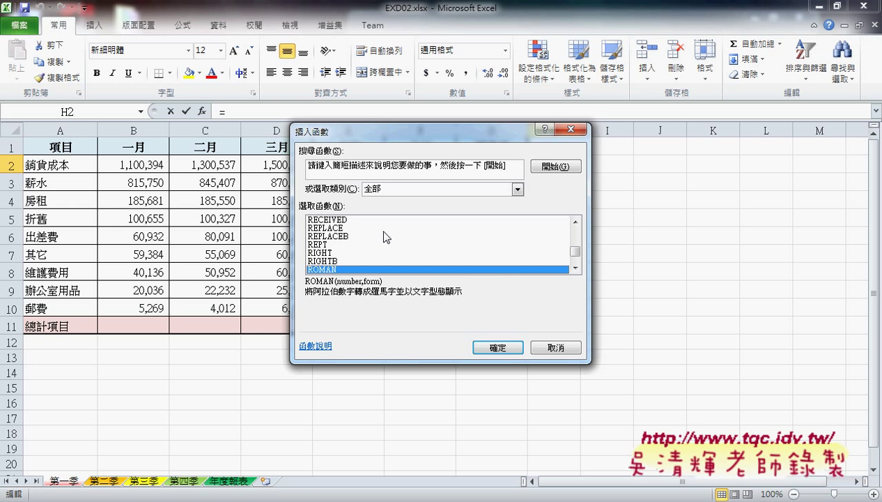
{"action": "key", "text": "Down"}
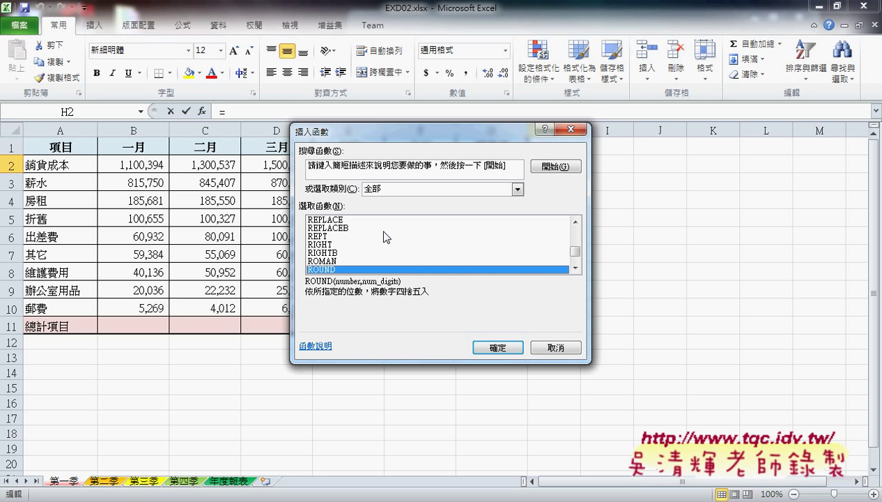
{"action": "key", "text": "Down"}
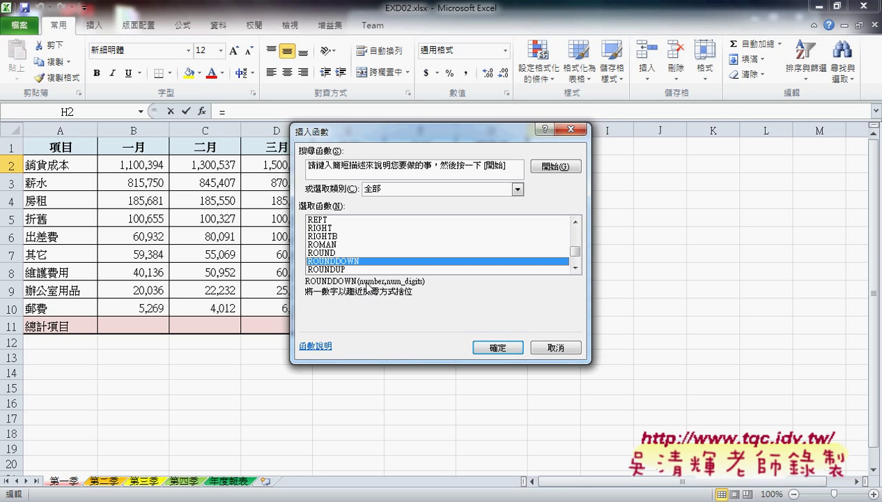
- Enter =ROUNDDOWN(B2,-3) in H2 so 1,100,394 shows as 1,100,000
{"action": "left_click", "coordinate": [497, 347]}
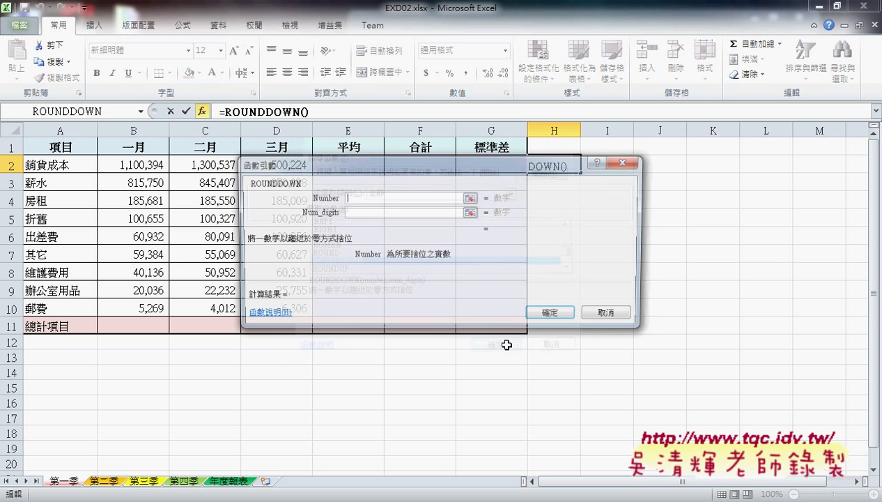
{"action": "left_click_drag", "start_coordinate": [452, 171], "coordinate": [584, 242]}
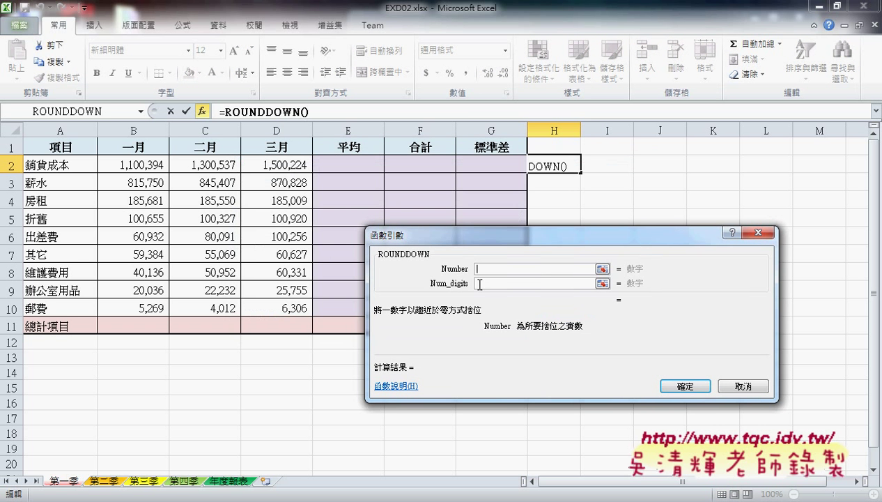
{"action": "left_click", "coordinate": [143, 165]}
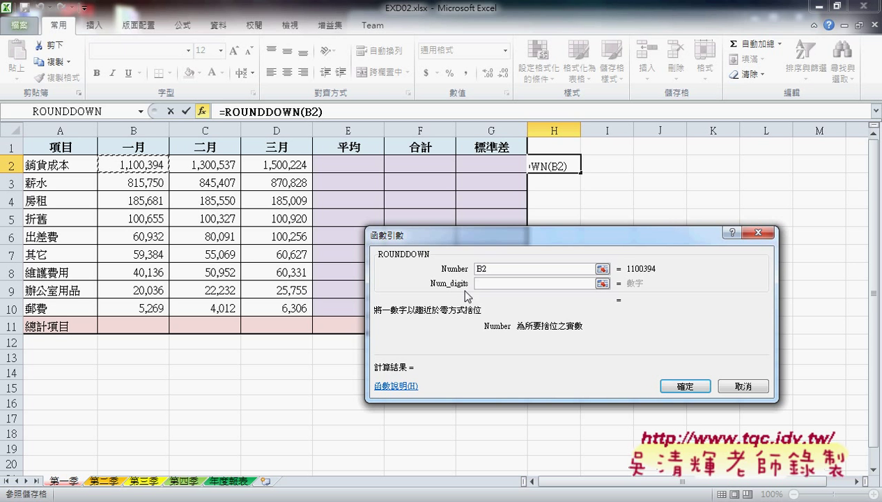
{"action": "left_click", "coordinate": [479, 283]}
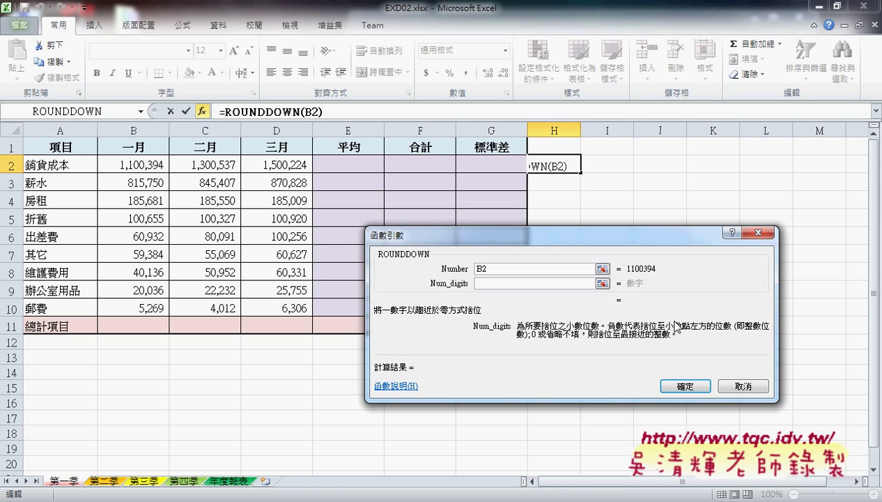
{"action": "type", "text": "-"}
{"action": "type", "text": "3"}
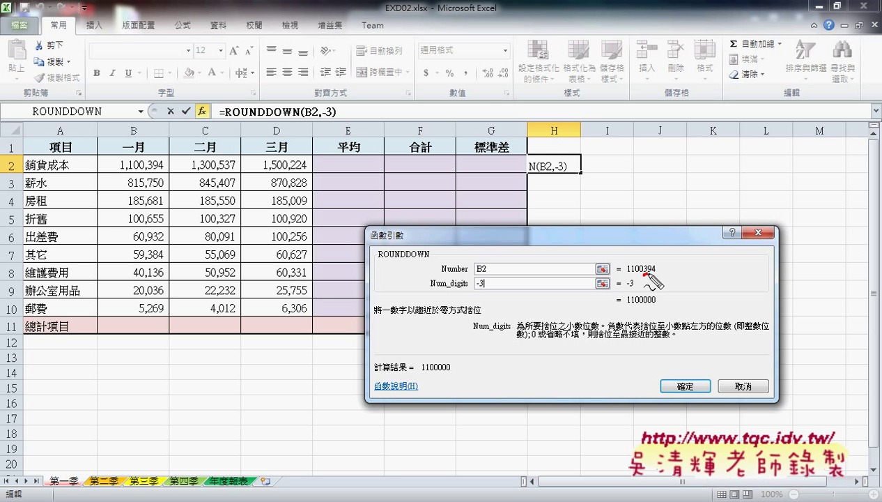
{"action": "left_click_drag", "start_coordinate": [643, 274], "coordinate": [659, 273]}
{"action": "left_click_drag", "start_coordinate": [645, 302], "coordinate": [661, 306]}
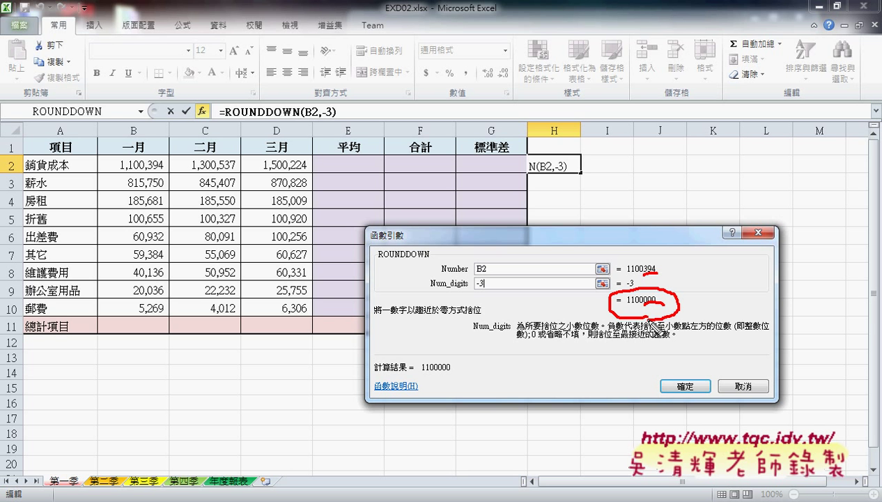
{"action": "key", "text": "Escape"}
{"action": "left_click", "coordinate": [679, 386]}
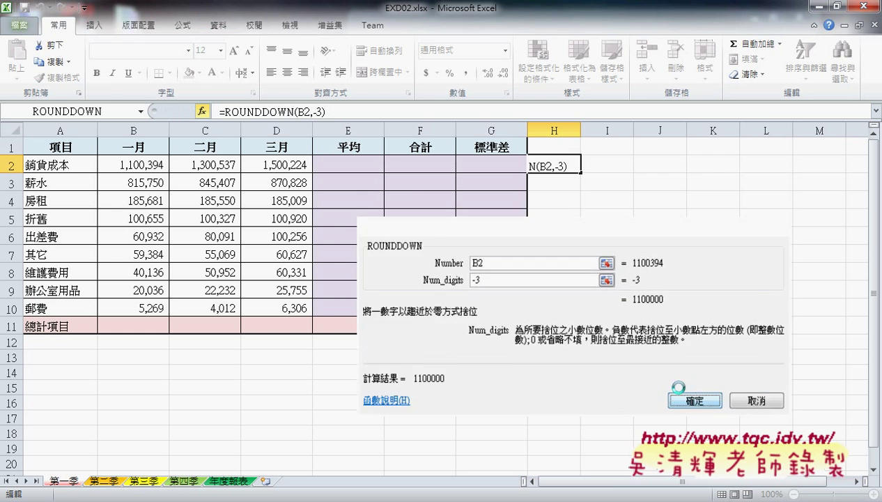
- Fill the ROUNDDOWN formula through H2:J10 and widen column I to show values like 1,300,000
{"action": "left_click_drag", "start_coordinate": [587, 171], "coordinate": [589, 321]}
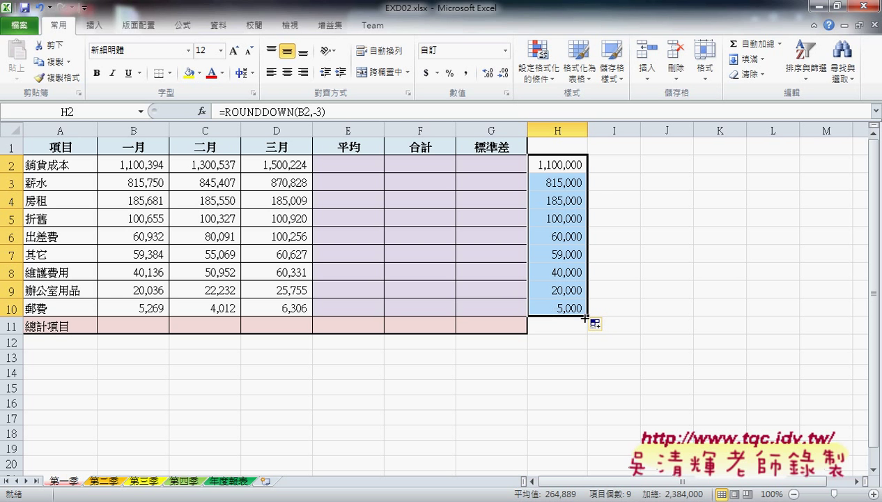
{"action": "left_click_drag", "start_coordinate": [591, 315], "coordinate": [693, 317]}
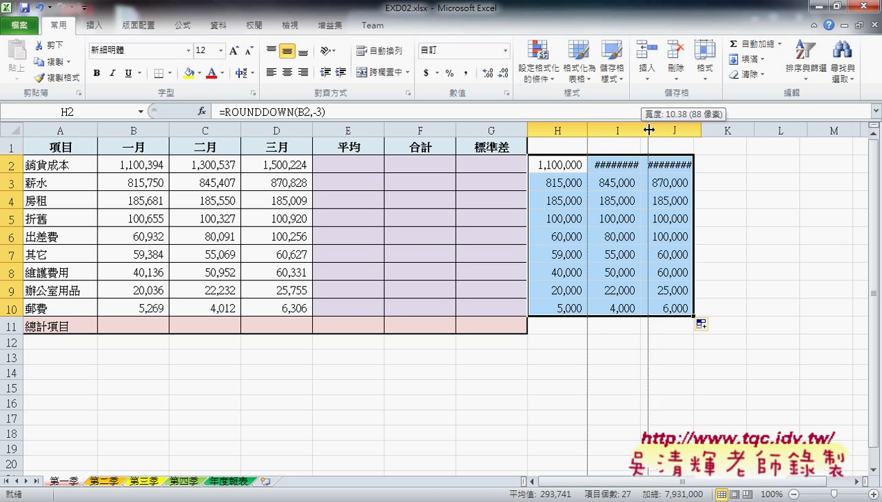
{"action": "left_click_drag", "start_coordinate": [640, 130], "coordinate": [729, 131]}
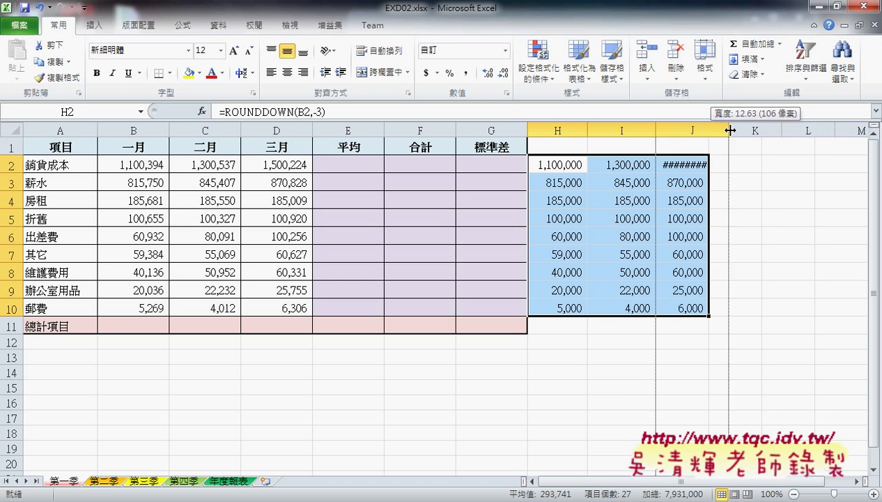
{"action": "left_click_drag", "start_coordinate": [562, 167], "coordinate": [696, 307]}
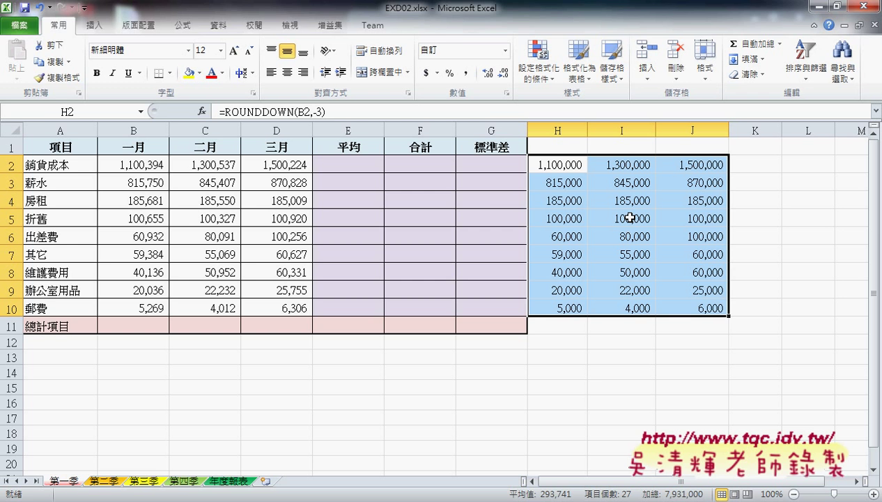
- Copy the rounded H2:J10 block onto B2, then undo the paste that produced #REF! errors
{"action": "key", "text": "ctrl+c"}
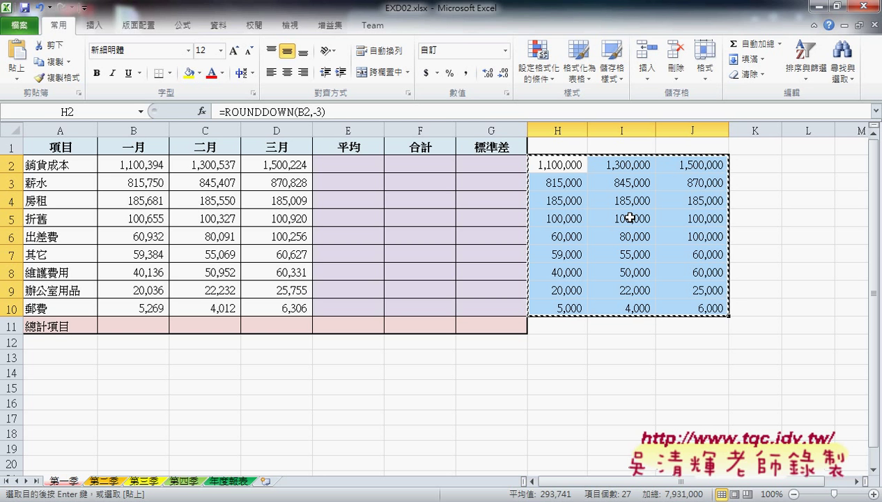
{"action": "left_click", "coordinate": [130, 167]}
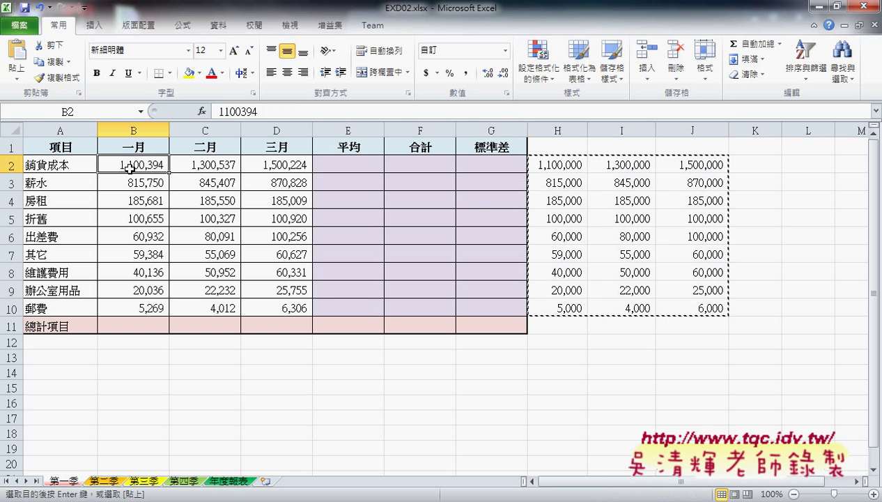
{"action": "key", "text": "ctrl+v"}
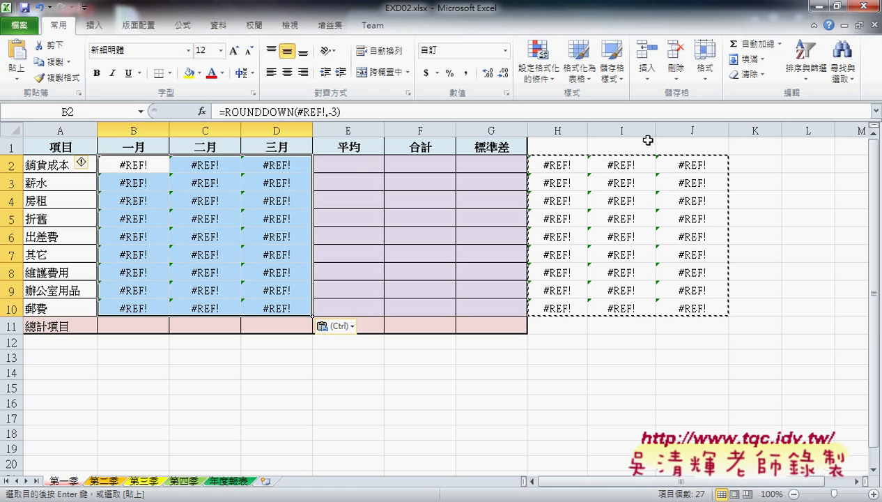
{"action": "key", "text": "ctrl+z"}
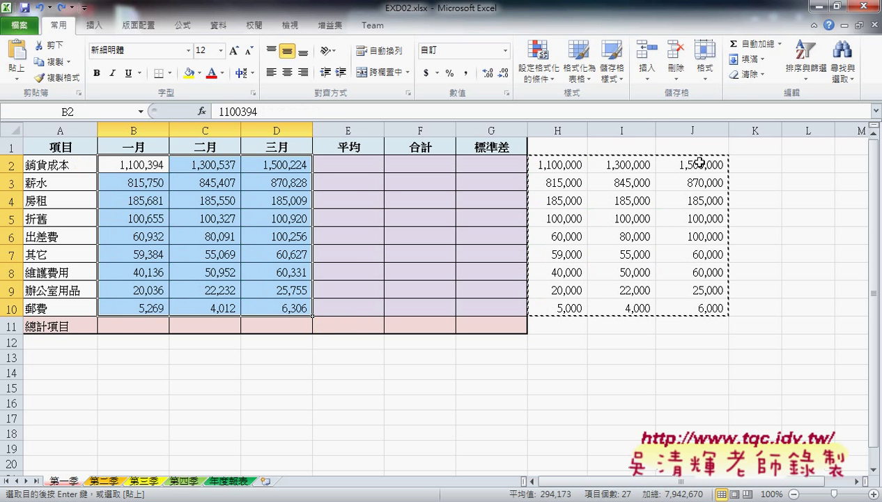
- Paste the rounded figures into B2:D10 as values only through Paste Special (值)
{"action": "left_click", "coordinate": [144, 163]}
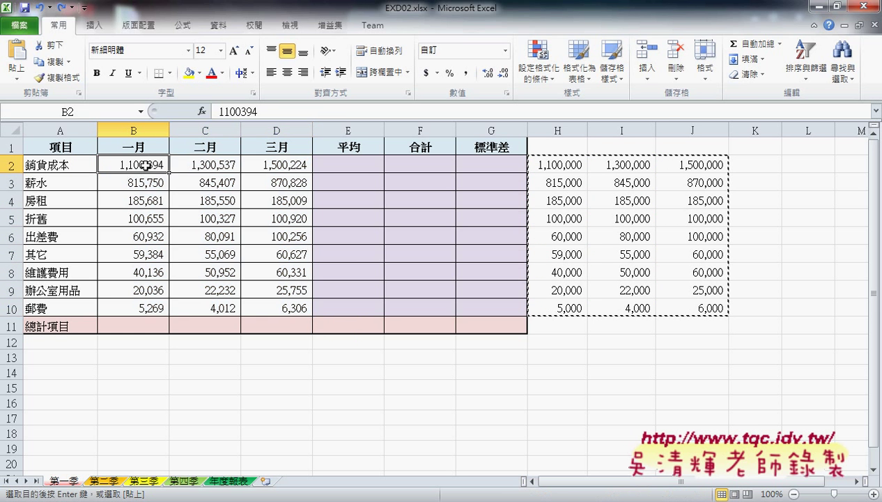
{"action": "right_click", "coordinate": [146, 170]}
{"action": "mouse_move", "coordinate": [209, 245]}
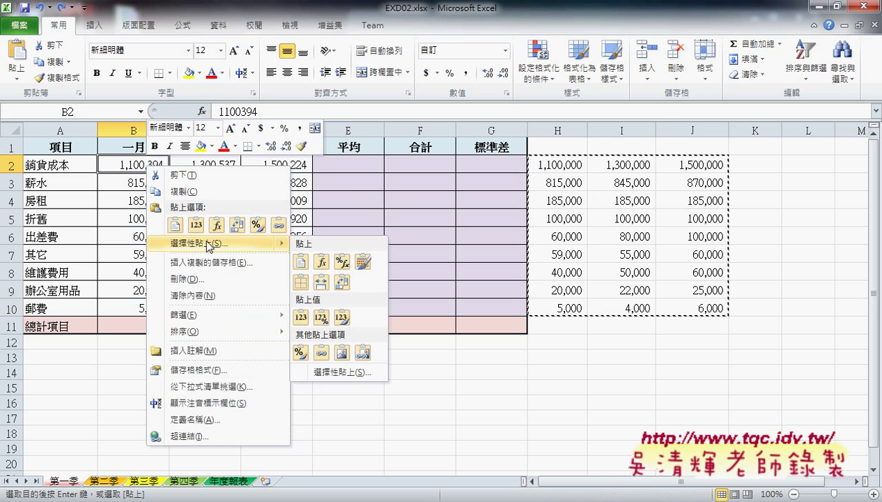
{"action": "left_click", "coordinate": [357, 373]}
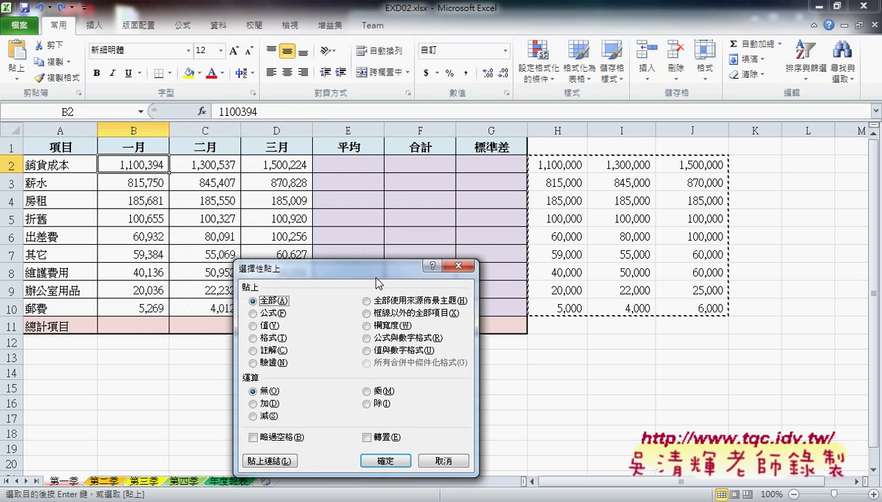
{"action": "left_click_drag", "start_coordinate": [388, 265], "coordinate": [501, 120]}
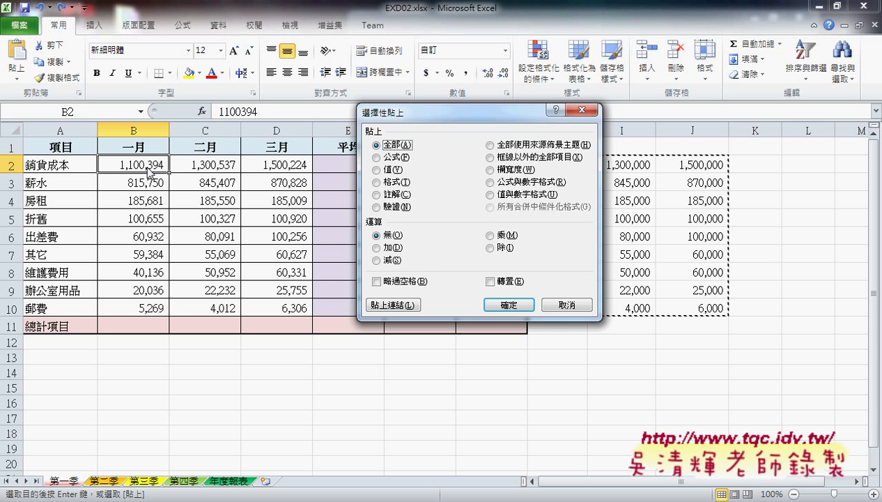
{"action": "left_click", "coordinate": [377, 169]}
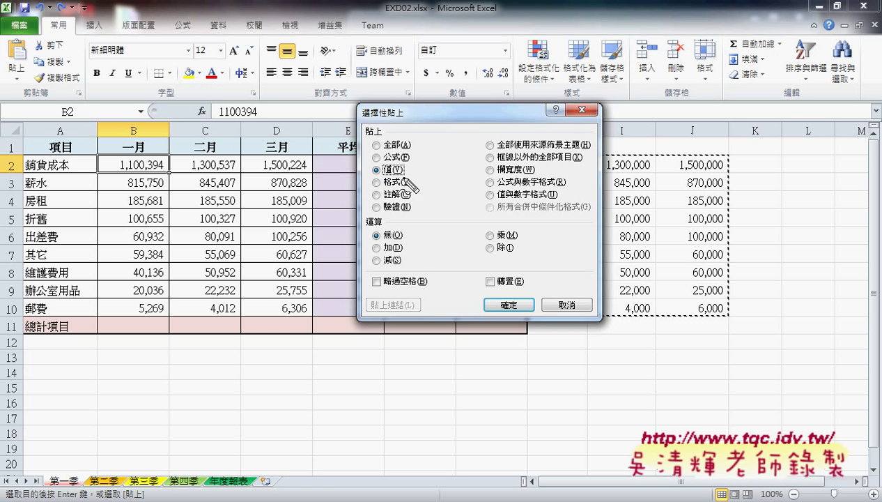
{"action": "left_click_drag", "start_coordinate": [408, 175], "coordinate": [411, 180]}
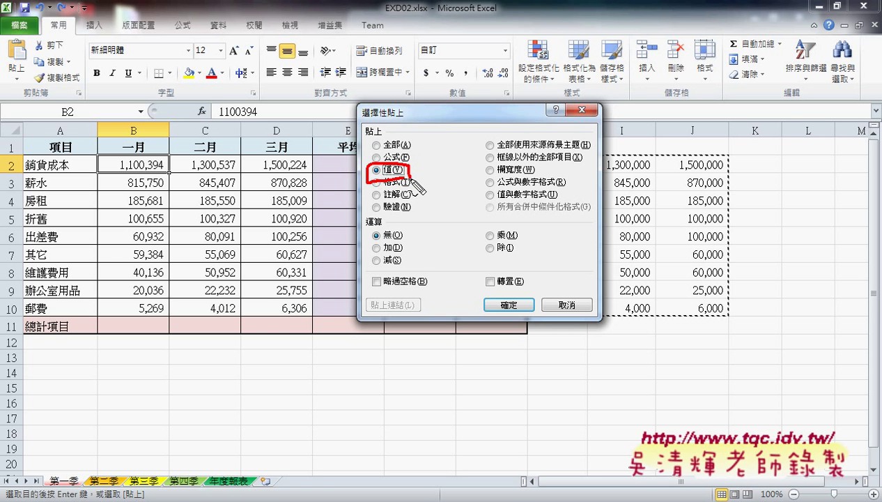
{"action": "key", "text": "Escape"}
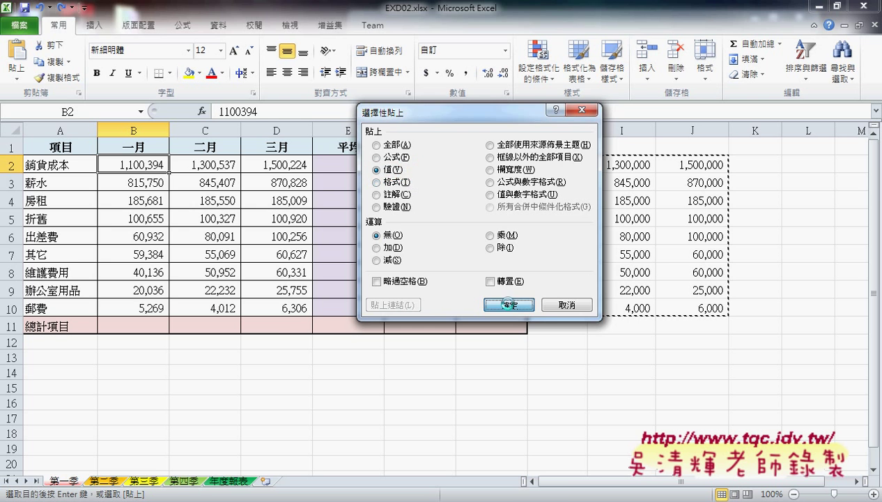
{"action": "left_click", "coordinate": [509, 305]}
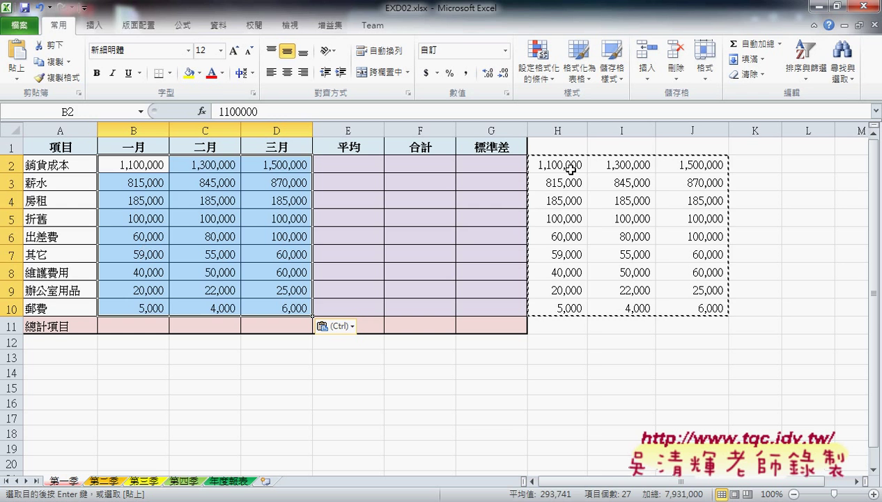
{"action": "mouse_move", "coordinate": [564, 166]}
{"action": "left_mouse_down"}
{"action": "mouse_move", "coordinate": [695, 307]}
{"action": "mouse_move", "coordinate": [719, 297]}
{"action": "left_mouse_up"}
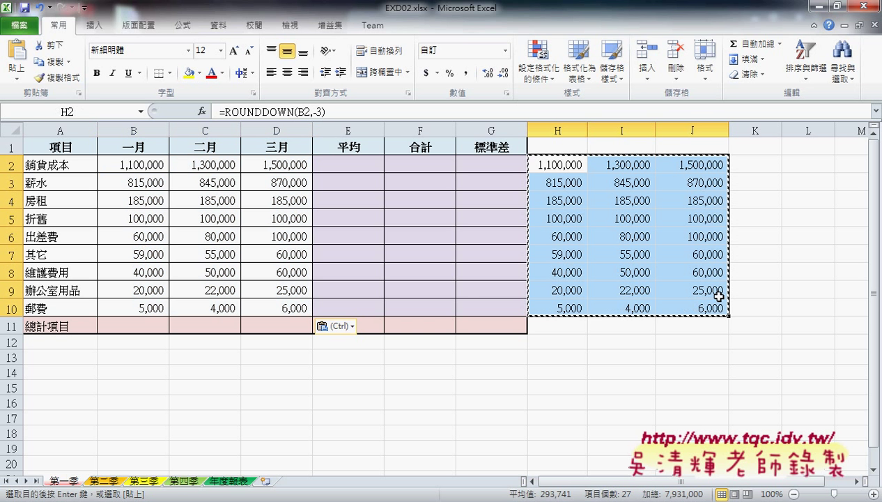
- Clear the helper block H2:J10 and group the four sheets 第一季 through 第四季
{"action": "key", "text": "Delete"}
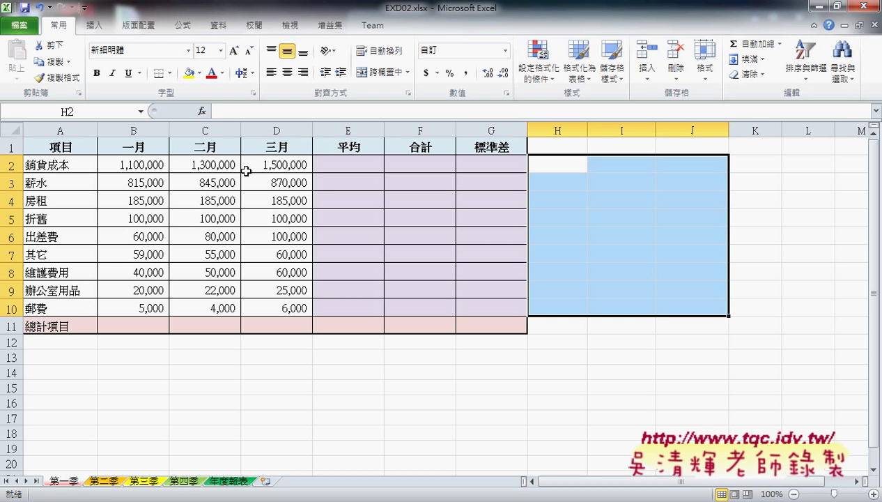
{"action": "left_click", "coordinate": [122, 481]}
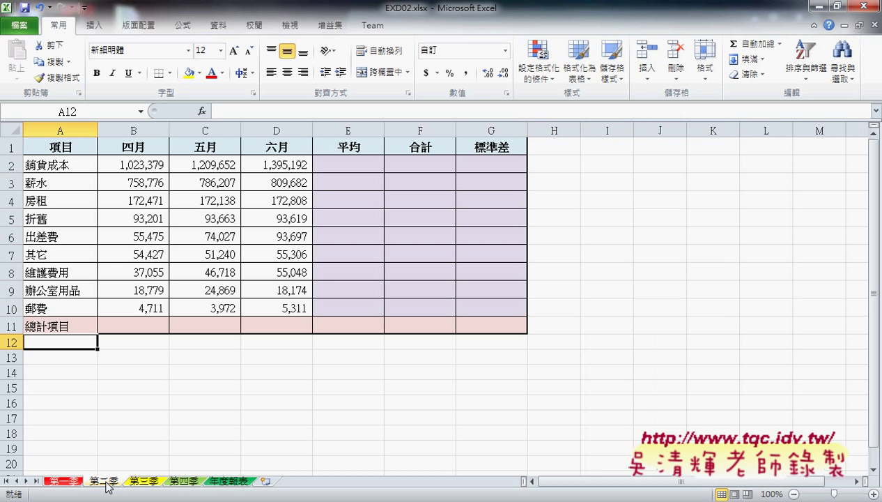
{"action": "left_click", "coordinate": [130, 481]}
{"action": "left_click", "coordinate": [175, 481]}
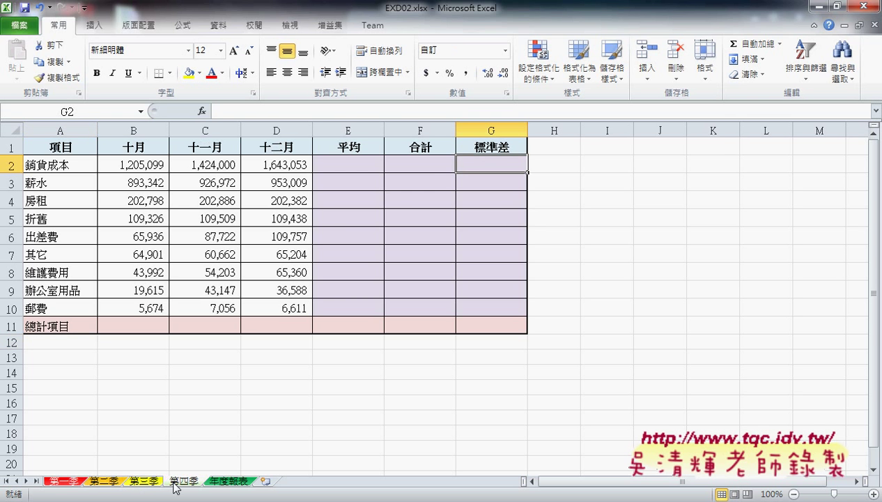
{"action": "left_click", "coordinate": [60, 481]}
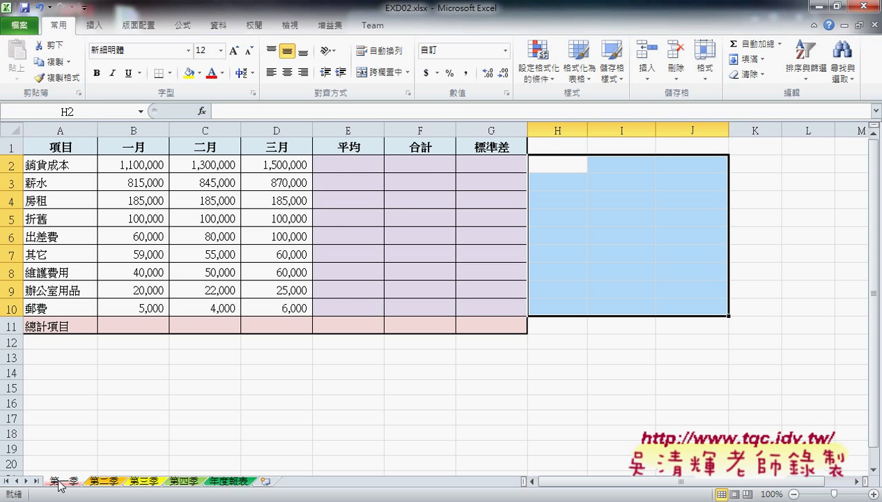
{"action": "left_click", "coordinate": [185, 481], "text": "shift"}
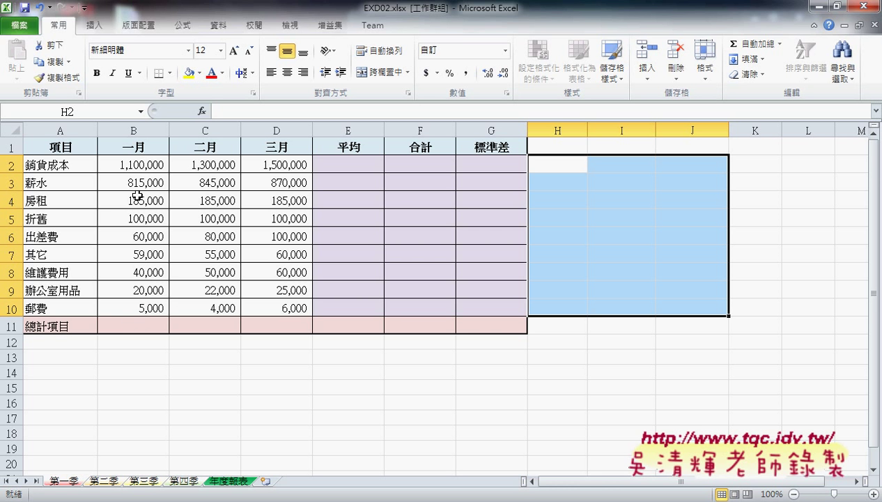
- Open Insert Function for cell H2 on the grouped quarterly sheets
{"action": "left_click", "coordinate": [569, 164]}
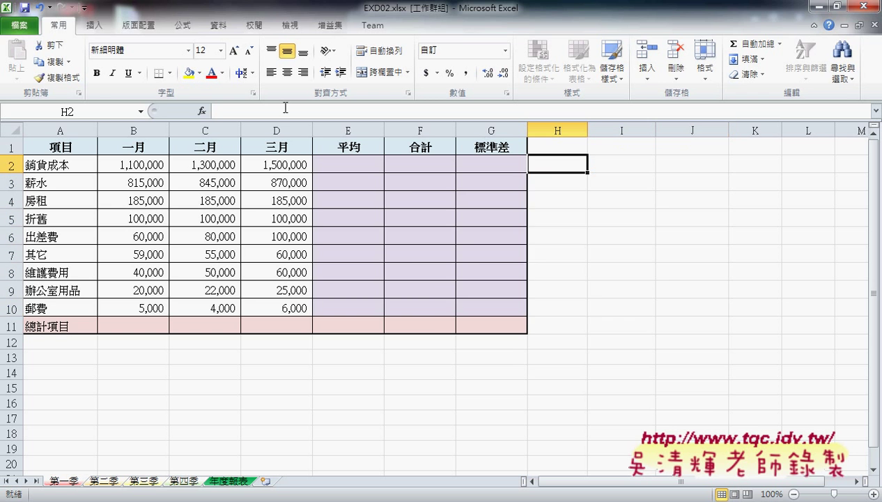
{"action": "left_click", "coordinate": [201, 111]}
{"action": "left_click", "coordinate": [506, 260]}
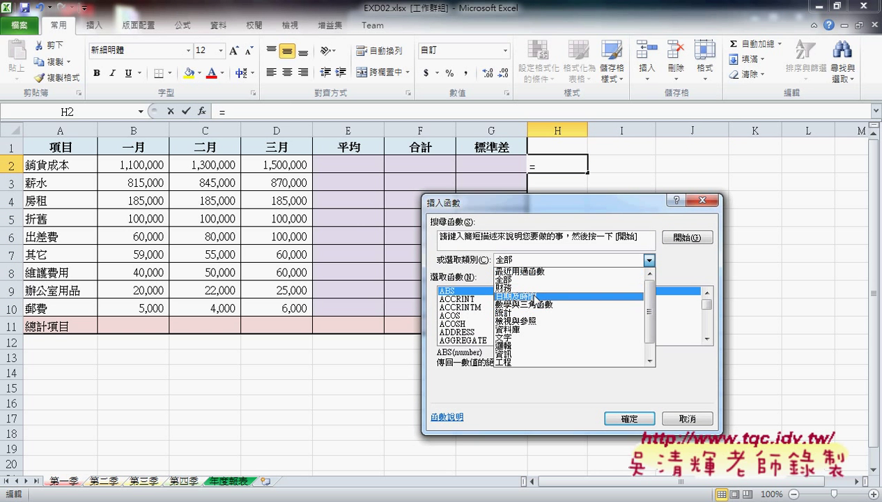
- Enter =ROUNDDOWN(B2,-3) in H2 through Insert Function, so it shows 1,100,000
{"action": "left_click", "coordinate": [509, 279]}
{"action": "left_click", "coordinate": [487, 307]}
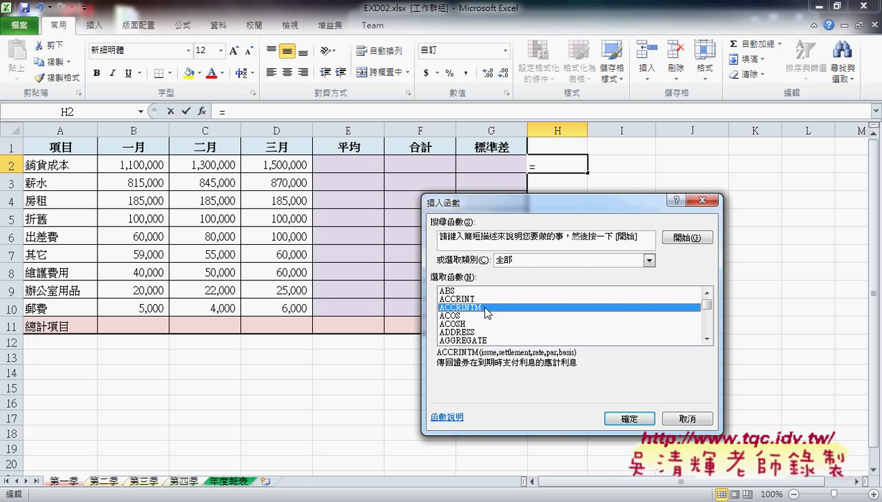
{"action": "key", "text": "r"}
{"action": "key", "text": "o"}
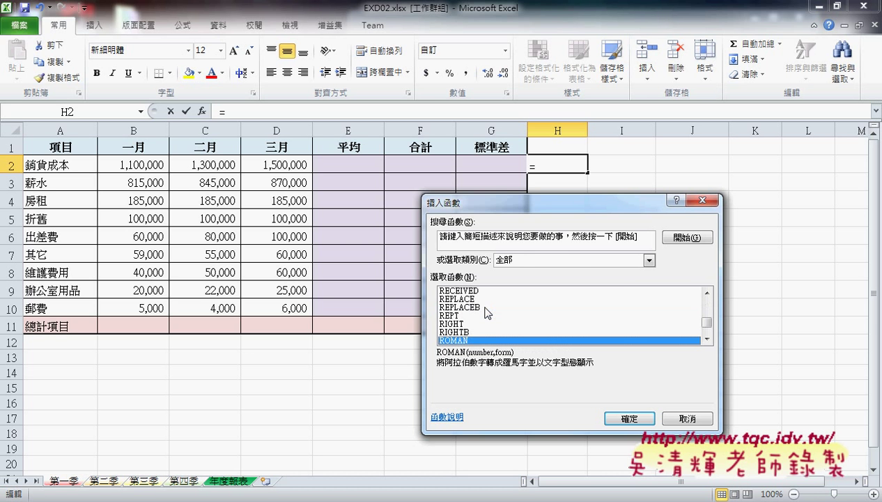
{"action": "key", "text": "Down"}
{"action": "key", "text": "Down"}
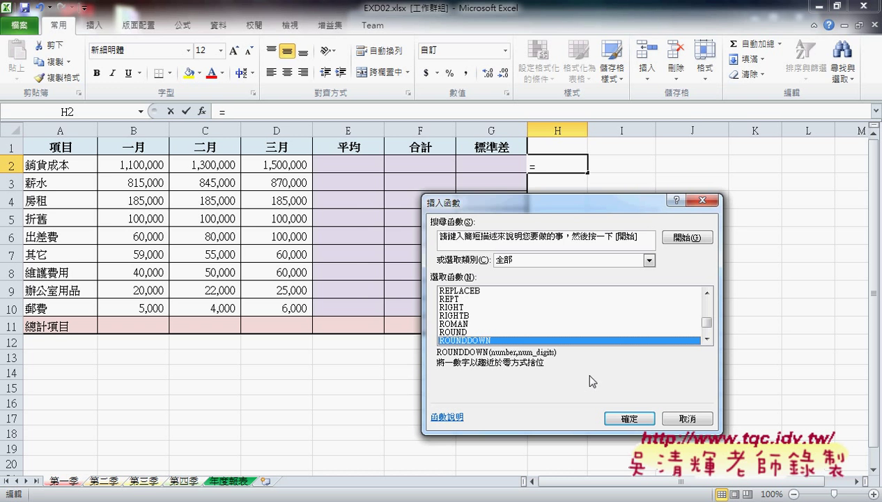
{"action": "left_click", "coordinate": [630, 418]}
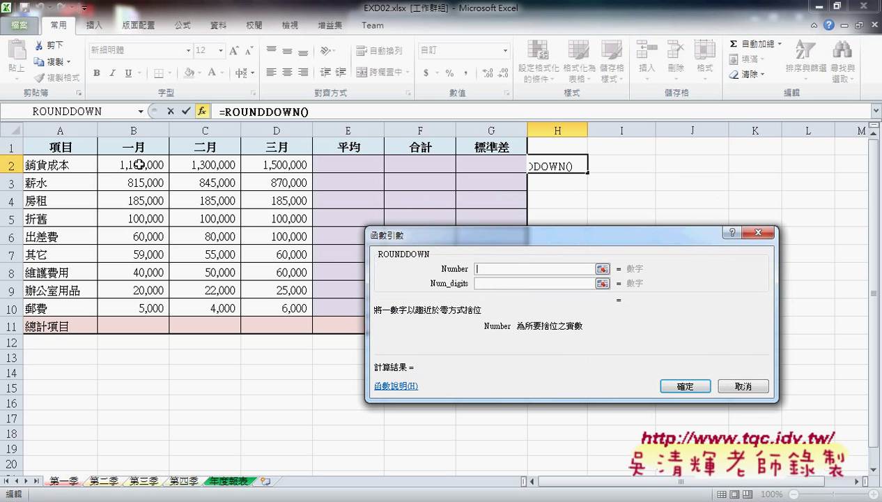
{"action": "left_click", "coordinate": [137, 164]}
{"action": "left_click", "coordinate": [511, 283]}
{"action": "type", "text": "-"}
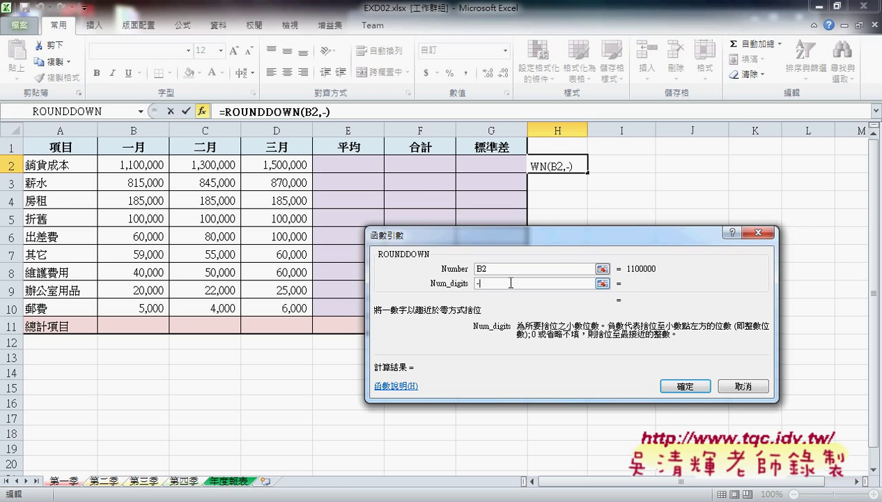
{"action": "type", "text": "3"}
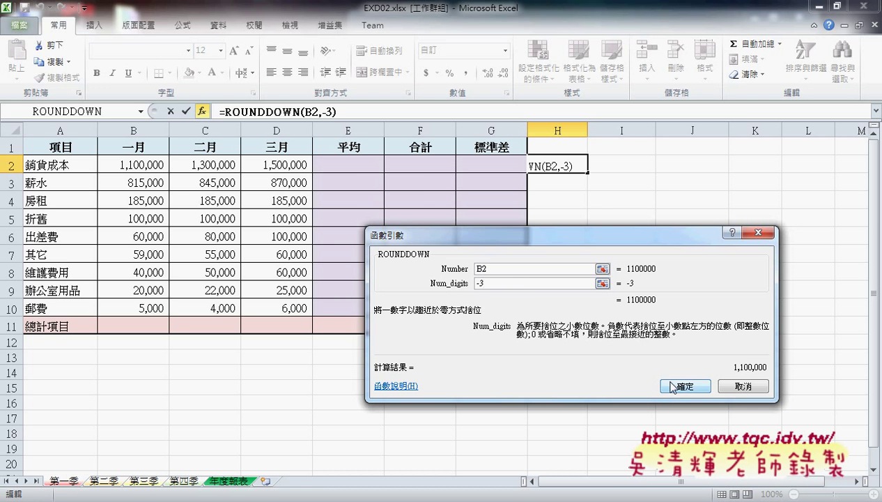
{"action": "left_click", "coordinate": [685, 386]}
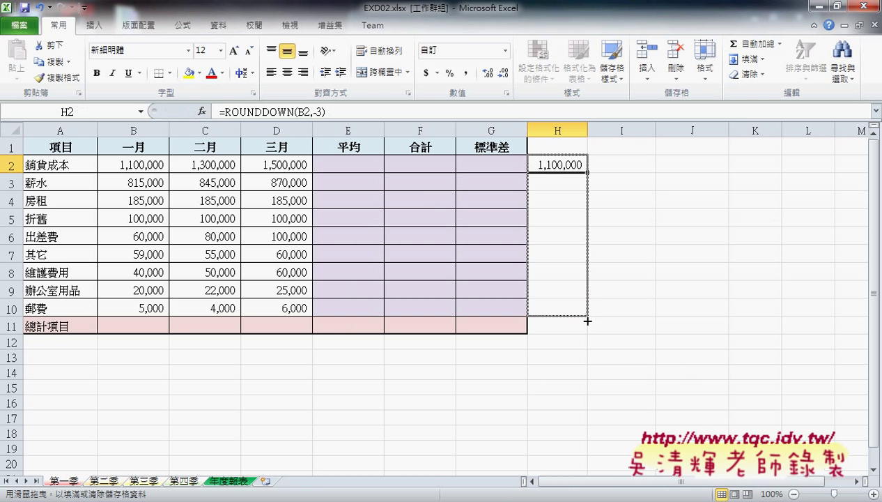
- Fill the ROUNDDOWN formula over H2:J10 and copy the block
{"action": "mouse_move", "coordinate": [587, 171]}
{"action": "left_mouse_down"}
{"action": "mouse_move", "coordinate": [590, 315]}
{"action": "mouse_move", "coordinate": [737, 324]}
{"action": "left_mouse_up"}
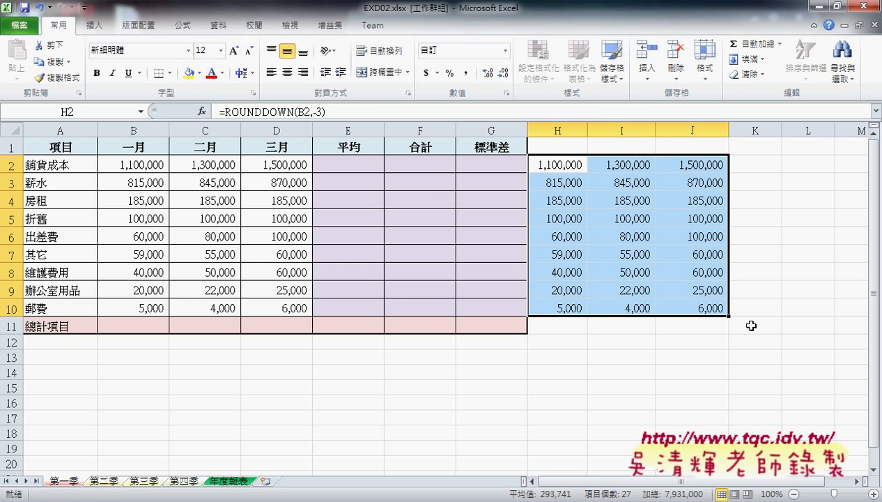
{"action": "key", "text": "ctrl+c"}
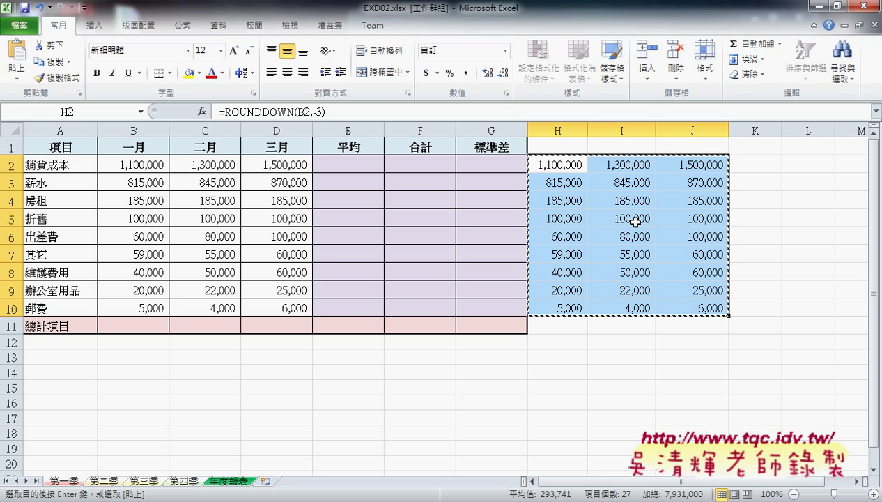
{"action": "left_click", "coordinate": [160, 167]}
- Open Paste Special for B2, then cancel it without pasting
{"action": "right_click", "coordinate": [159, 167]}
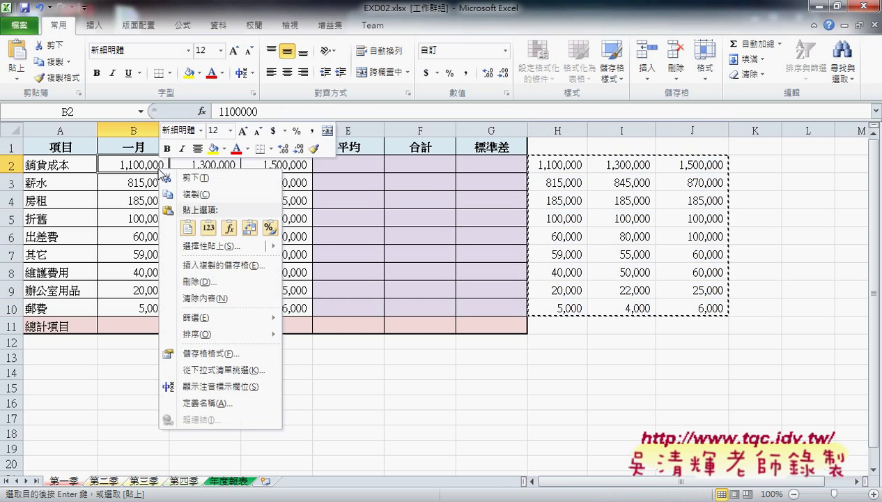
{"action": "mouse_move", "coordinate": [183, 247]}
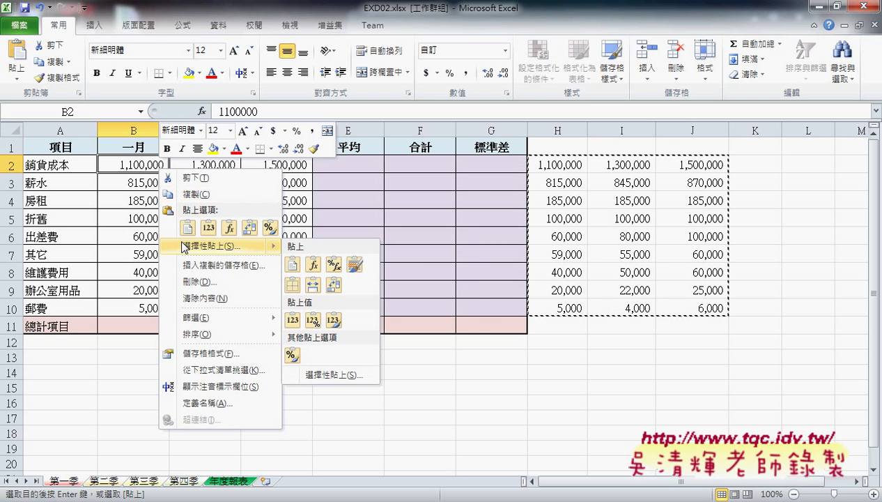
{"action": "left_click", "coordinate": [343, 374]}
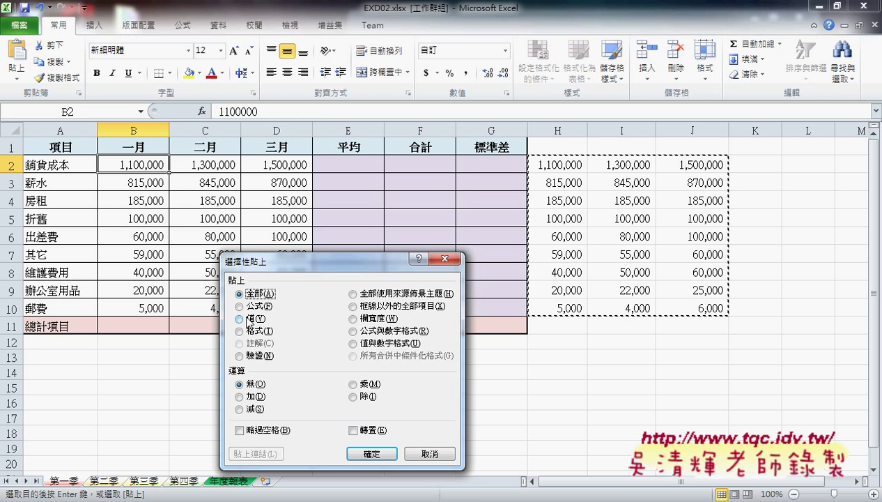
{"action": "left_click", "coordinate": [445, 455]}
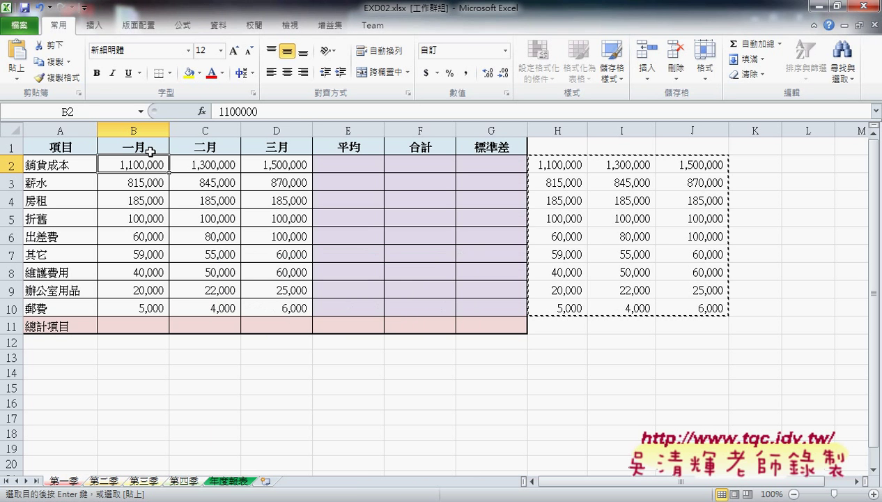
{"action": "right_click", "coordinate": [151, 170]}
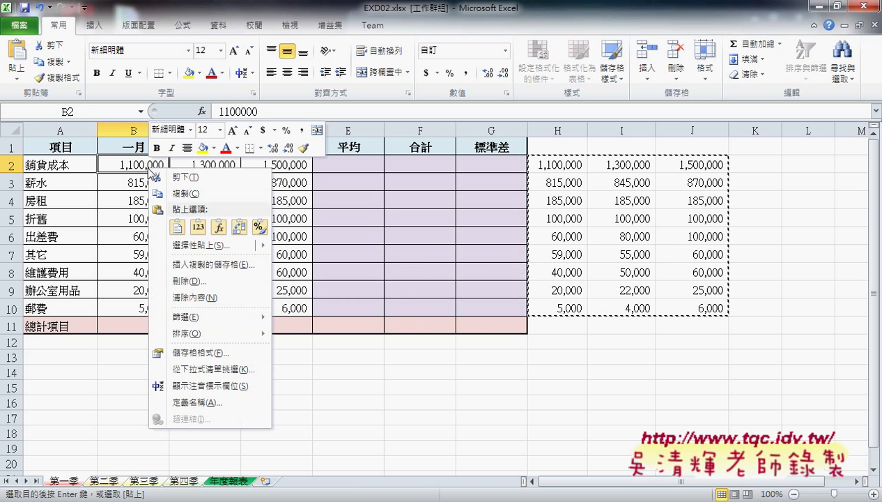
{"action": "left_click", "coordinate": [132, 164]}
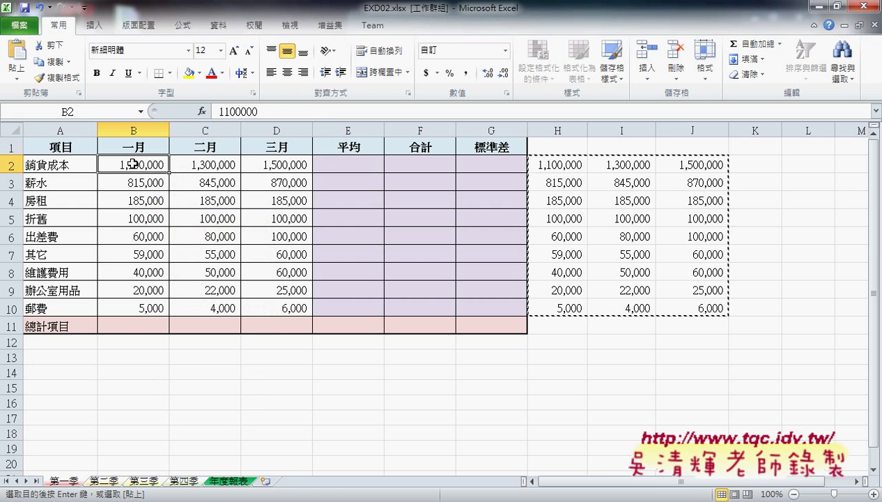
- Paste the copied formulas over B2:D10, producing #REF! errors, then cancel copy mode and select B2:D10
{"action": "key", "text": "ctrl+v"}
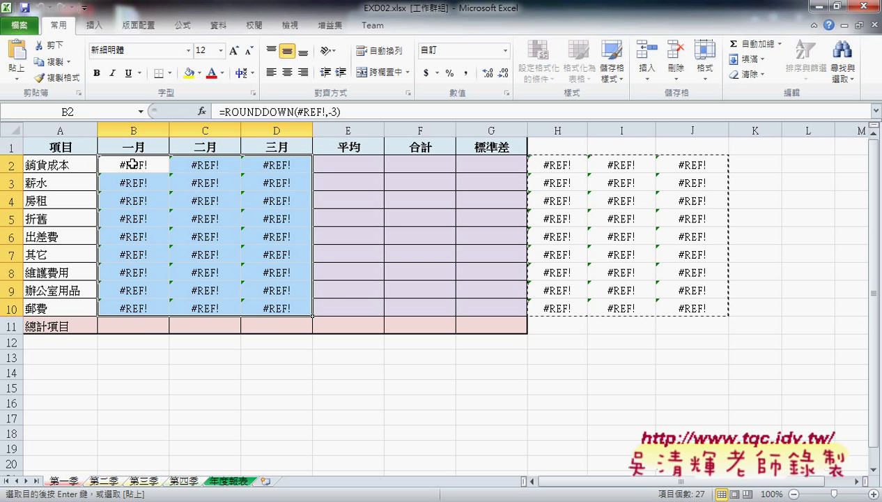
{"action": "left_click", "coordinate": [402, 221]}
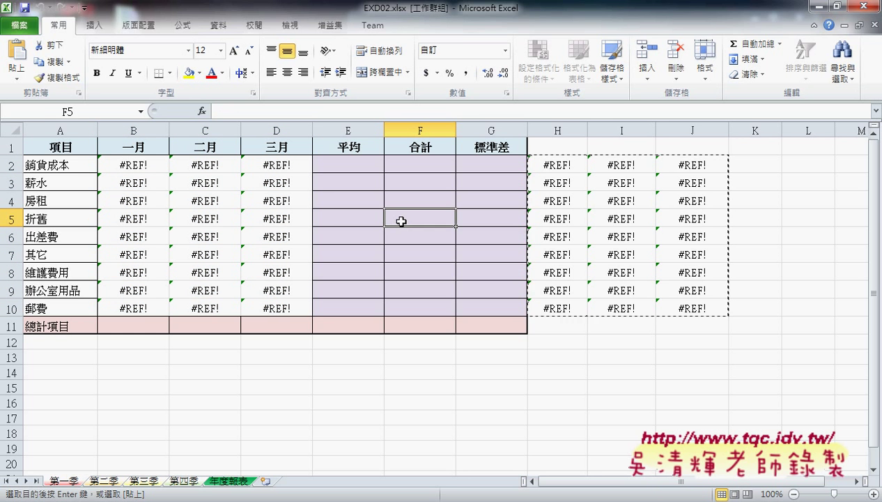
{"action": "left_click", "coordinate": [315, 402]}
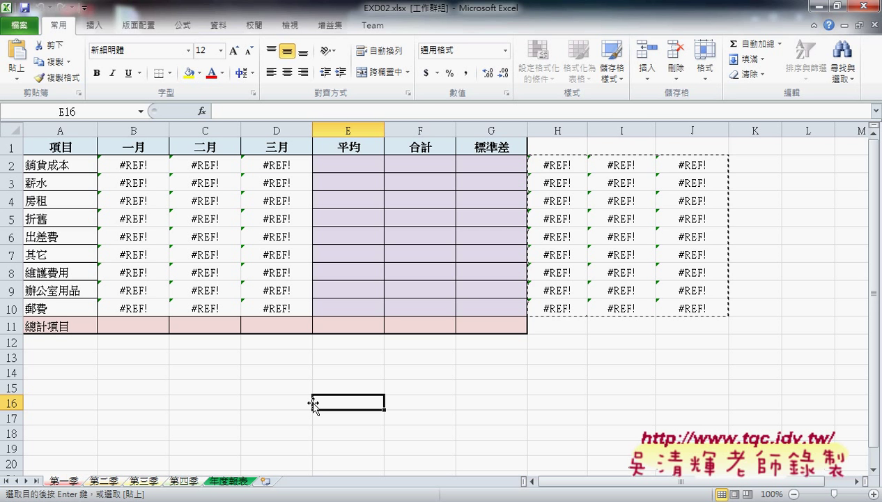
{"action": "key", "text": "Escape"}
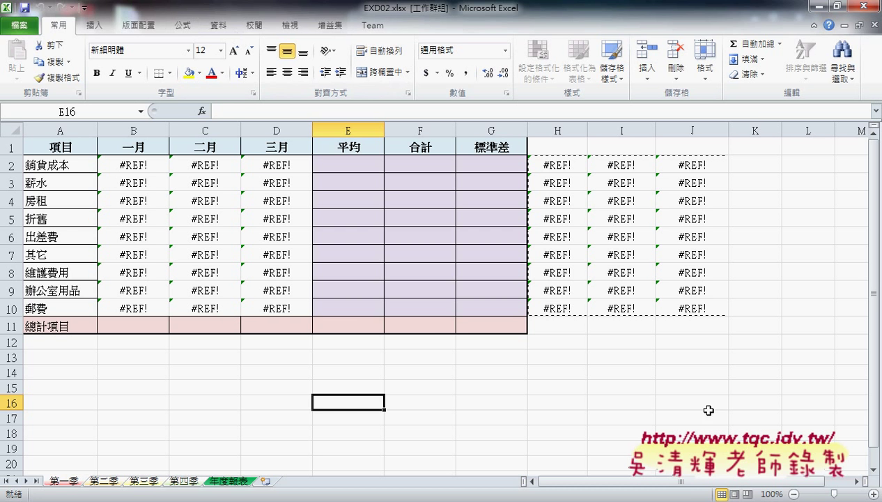
{"action": "left_click", "coordinate": [745, 406]}
{"action": "left_click_drag", "start_coordinate": [110, 165], "coordinate": [310, 307]}
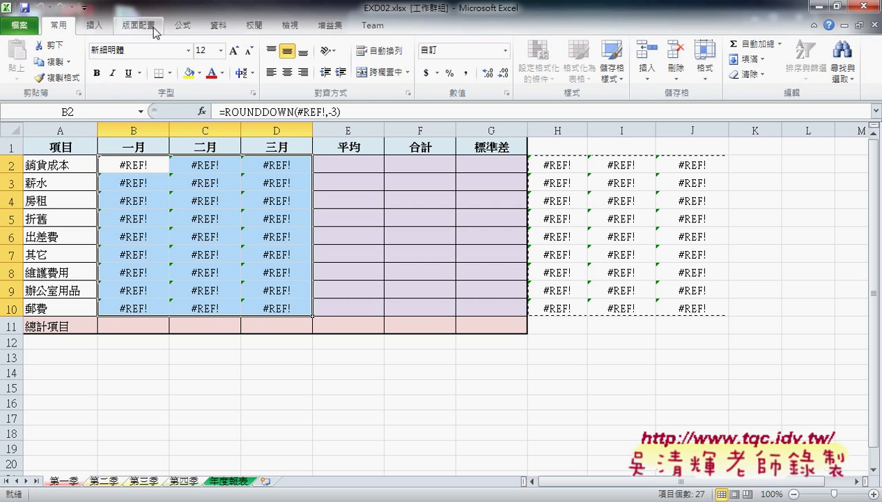
- Check the formulas in I3 and B11, then bring up the task PDF in Chrome
{"action": "left_click", "coordinate": [215, 26]}
{"action": "left_click", "coordinate": [68, 25]}
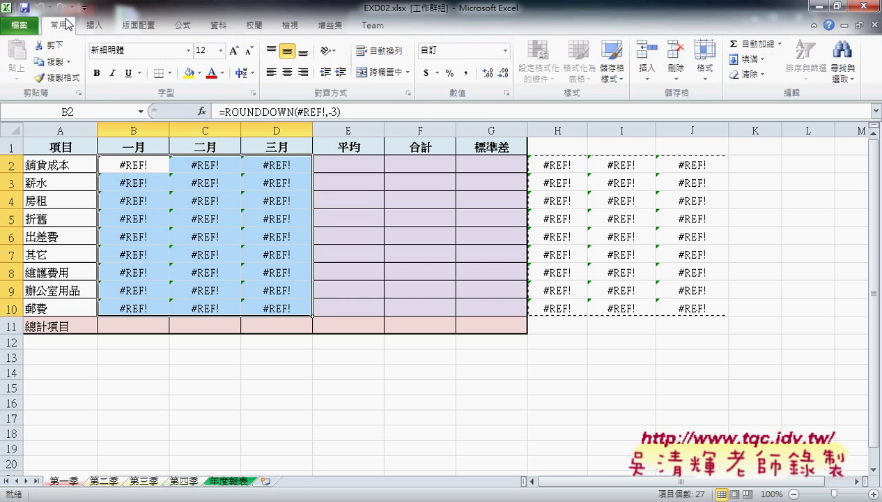
{"action": "left_click", "coordinate": [378, 306]}
{"action": "left_click", "coordinate": [589, 179]}
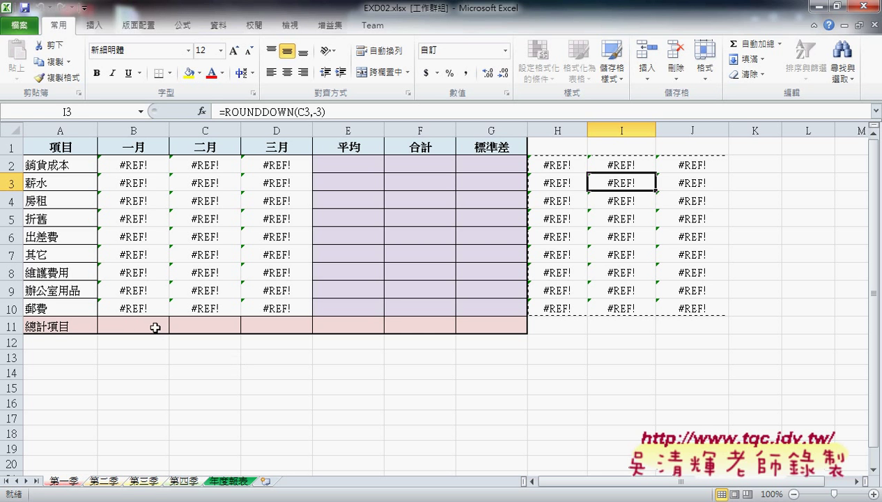
{"action": "left_click", "coordinate": [131, 325]}
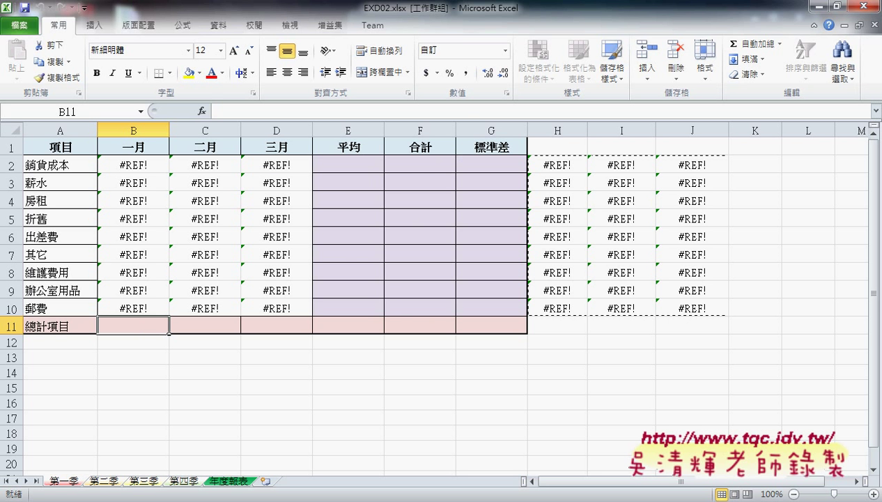
{"action": "left_click", "coordinate": [253, 460]}
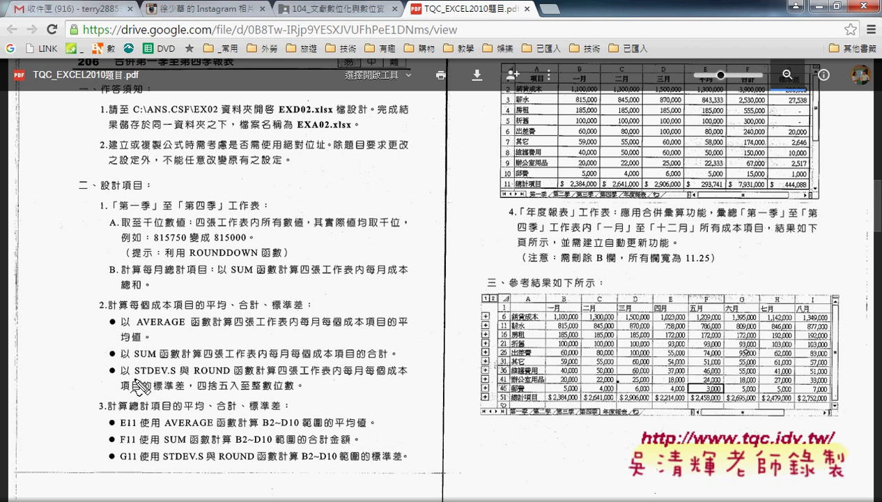
- Underline STDEV.S and the 四捨五入至整數 requirement in the PDF, then return to Excel
{"action": "left_click_drag", "start_coordinate": [133, 377], "coordinate": [233, 373]}
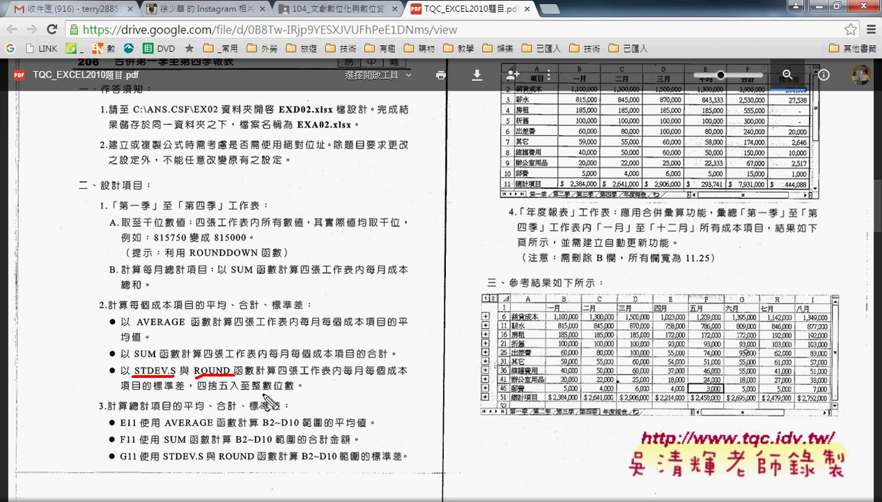
{"action": "mouse_move", "coordinate": [200, 390]}
{"action": "left_mouse_down"}
{"action": "mouse_move", "coordinate": [293, 392]}
{"action": "mouse_move", "coordinate": [80, 399]}
{"action": "left_mouse_up"}
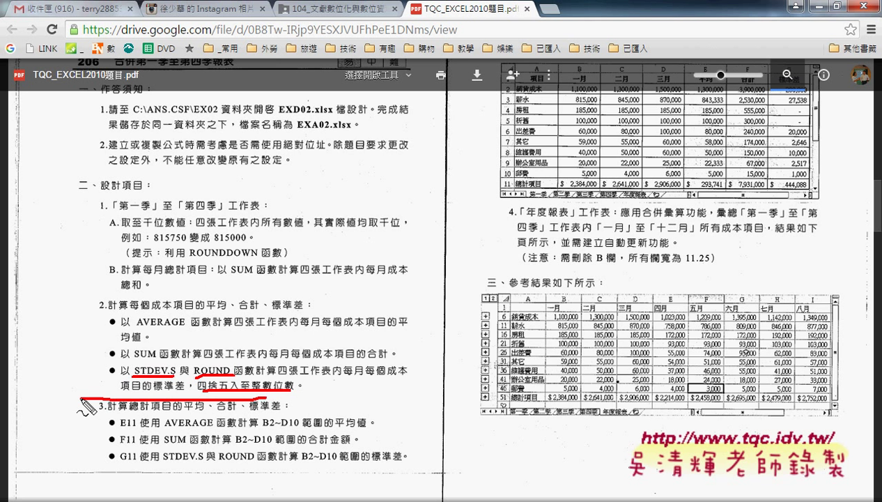
{"action": "key", "text": "alt+Tab"}
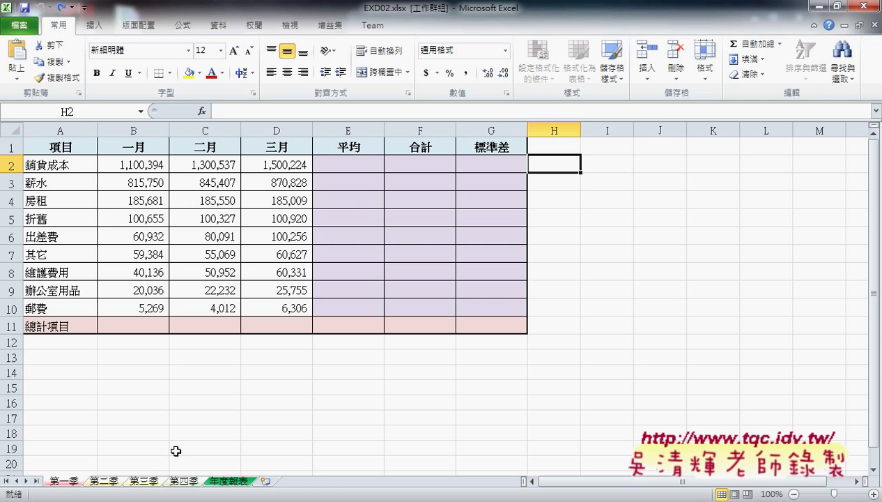
- Ungroup the sheets and enter =ROUNDDOWN(B2,-3) in H2 on 第一季
{"action": "left_click", "coordinate": [125, 481]}
{"action": "left_click", "coordinate": [226, 481]}
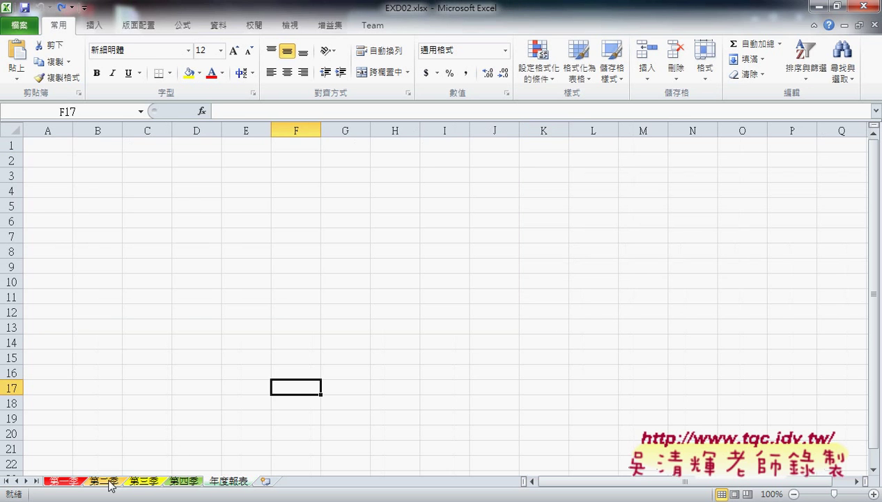
{"action": "left_click", "coordinate": [65, 481]}
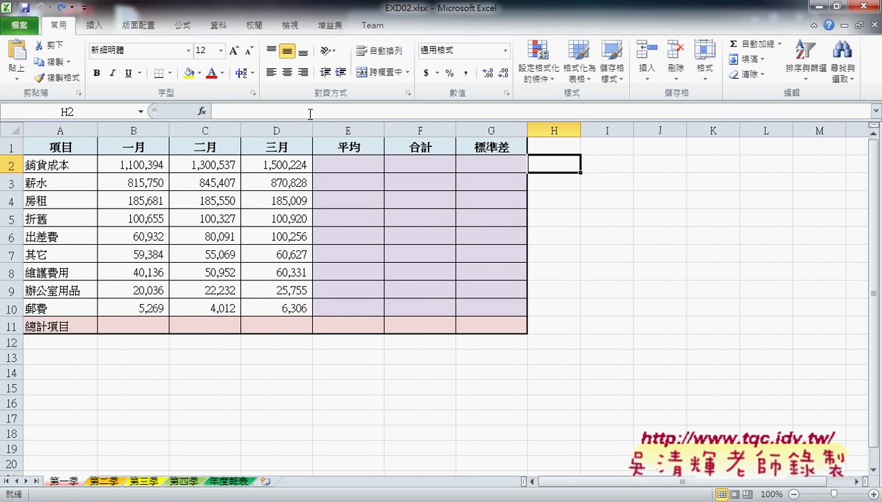
{"action": "left_click", "coordinate": [202, 112]}
{"action": "left_click", "coordinate": [402, 187]}
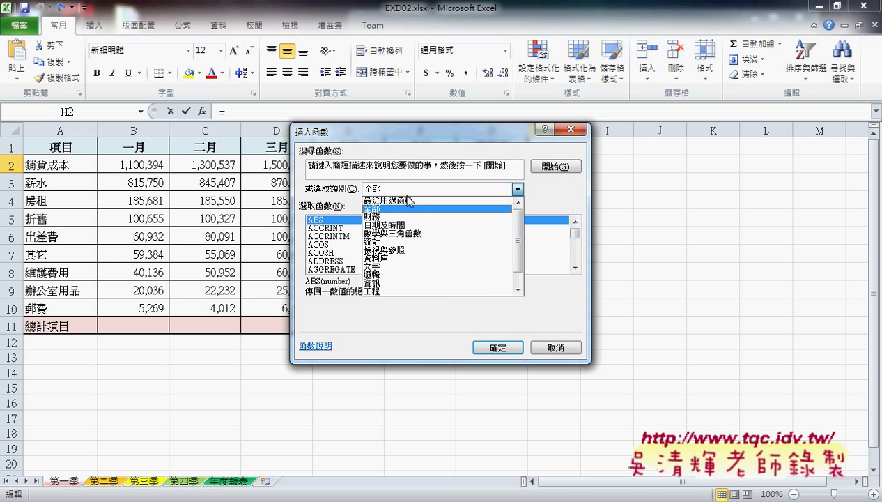
{"action": "left_click", "coordinate": [403, 200]}
{"action": "left_click", "coordinate": [497, 347]}
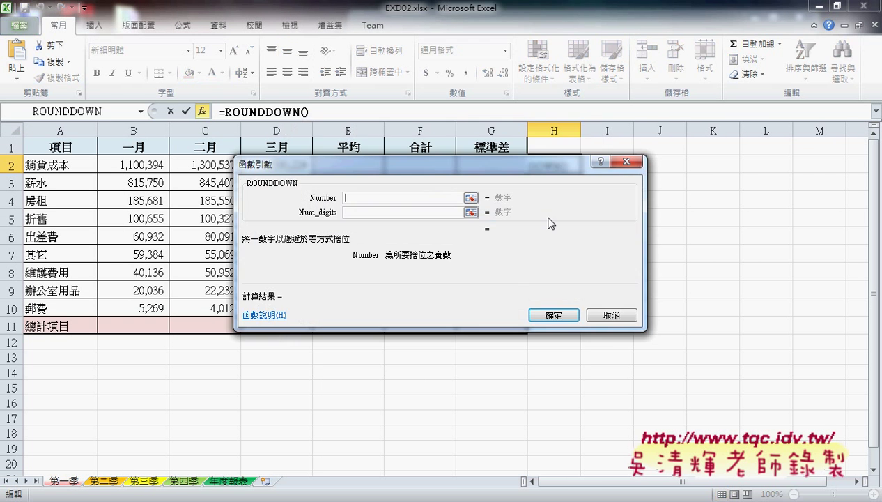
{"action": "left_click", "coordinate": [146, 167]}
{"action": "left_click", "coordinate": [357, 212]}
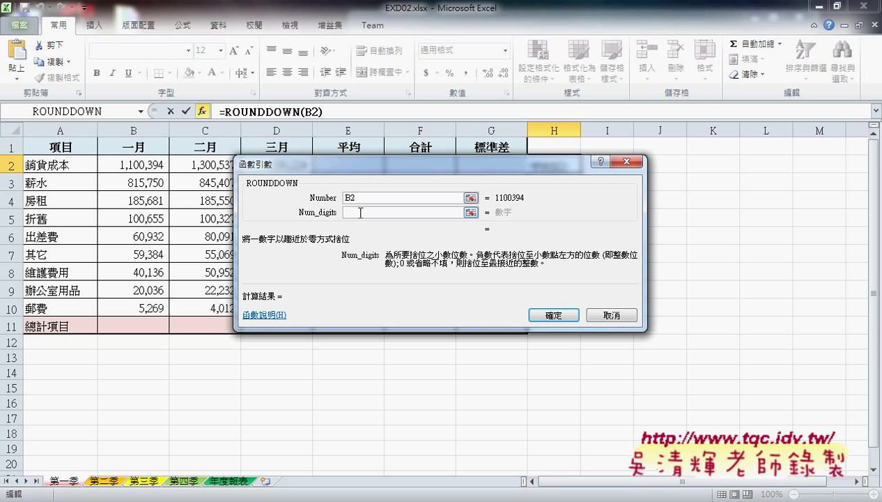
{"action": "type", "text": "-3"}
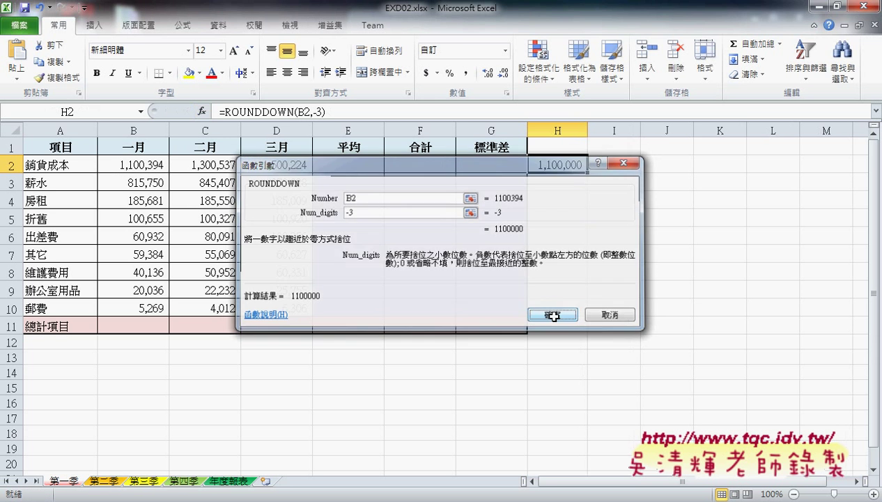
{"action": "left_click", "coordinate": [553, 315]}
- Fill the formula through H2:J10, widen columns I and J, and copy-paste the block over B2
{"action": "mouse_move", "coordinate": [588, 172]}
{"action": "left_mouse_down"}
{"action": "mouse_move", "coordinate": [590, 315]}
{"action": "mouse_move", "coordinate": [687, 314]}
{"action": "left_mouse_up"}
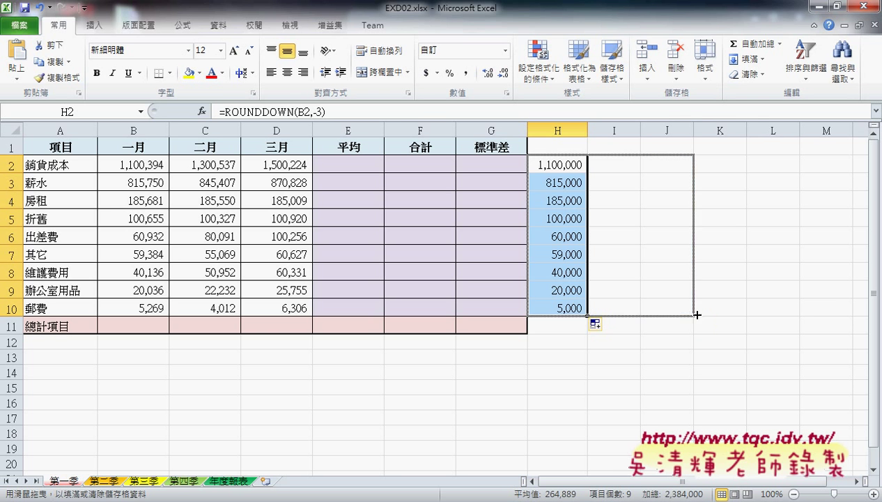
{"action": "left_click_drag", "start_coordinate": [639, 133], "coordinate": [654, 133]}
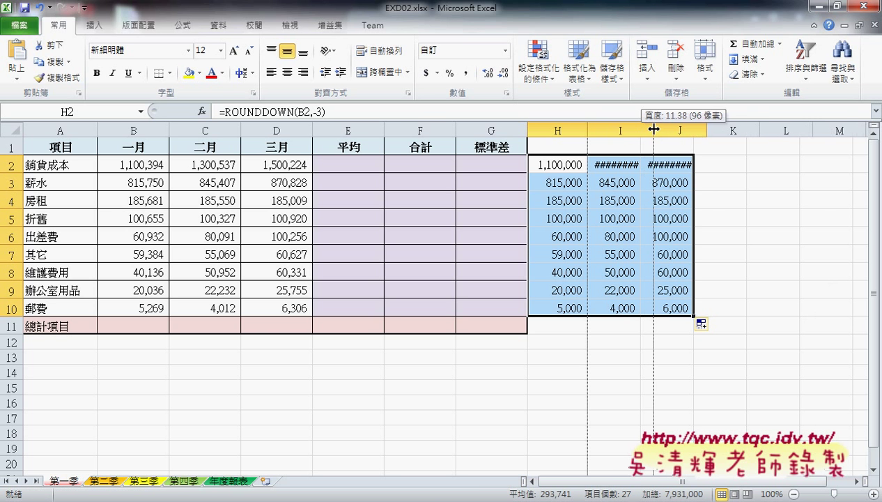
{"action": "left_click_drag", "start_coordinate": [706, 133], "coordinate": [716, 132]}
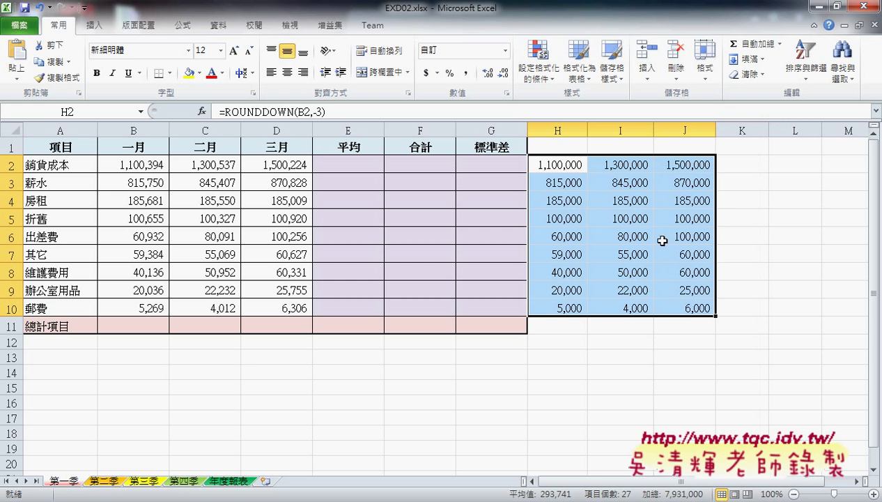
{"action": "left_click_drag", "start_coordinate": [550, 165], "coordinate": [701, 307]}
{"action": "key", "text": "ctrl+c"}
{"action": "left_click", "coordinate": [112, 165]}
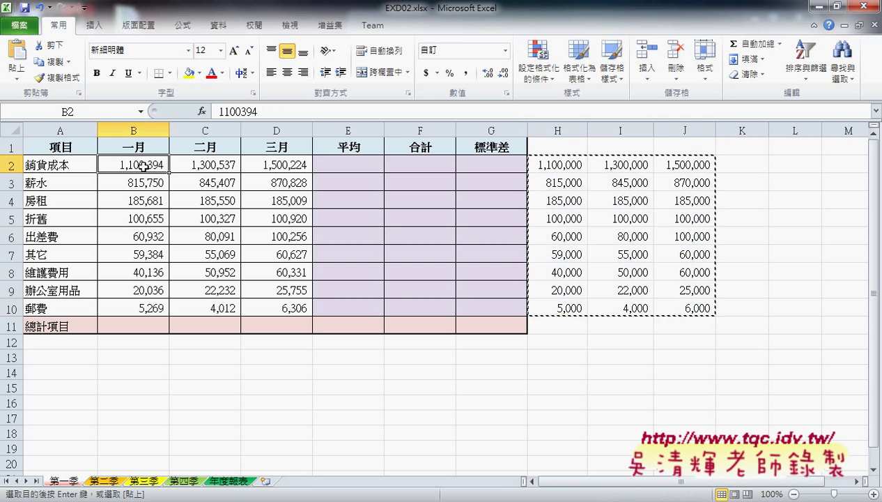
{"action": "key", "text": "ctrl+v"}
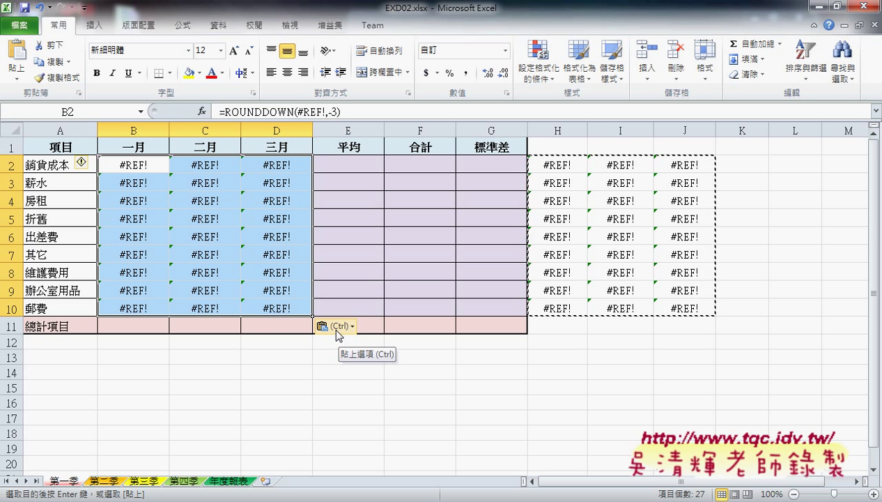
- Switch the paste to Values, so B2:D10 shows rounded costs like 1100000
{"action": "left_click", "coordinate": [337, 326]}
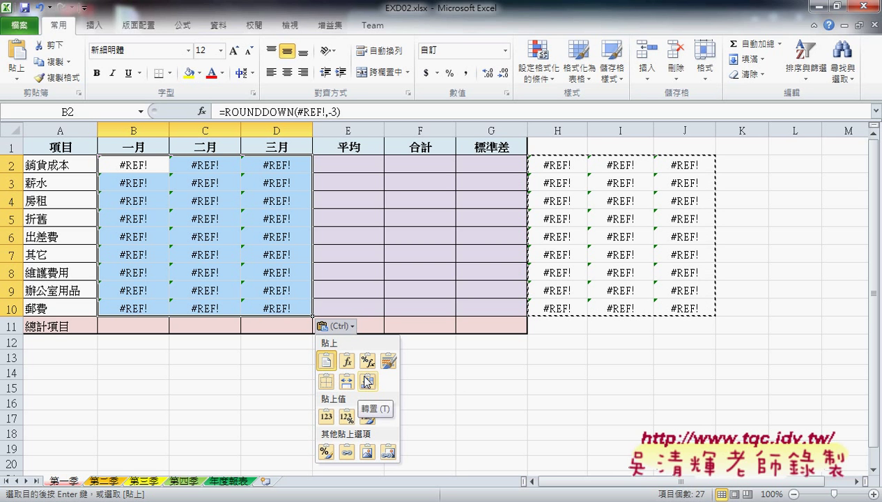
{"action": "left_click", "coordinate": [326, 417]}
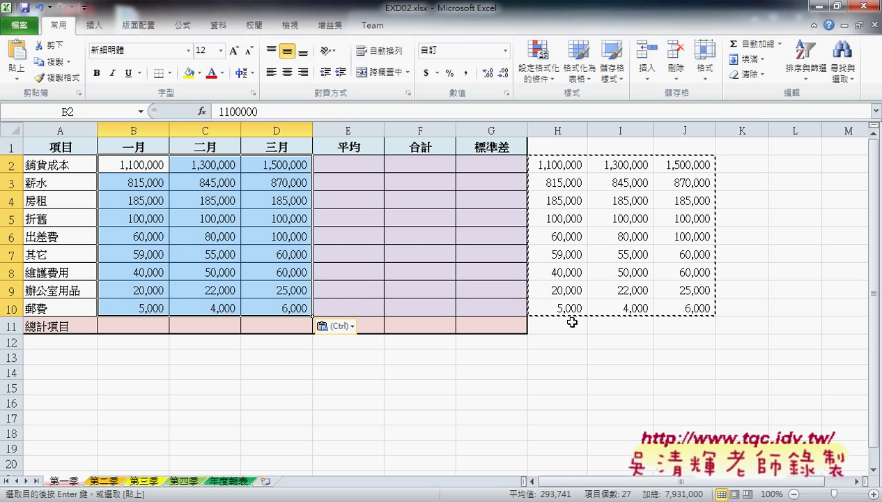
- Group all four quarter sheets, re-confirm H2's ROUNDDOWN formula and fill it through H2:J10
{"action": "left_click", "coordinate": [179, 482], "text": "shift"}
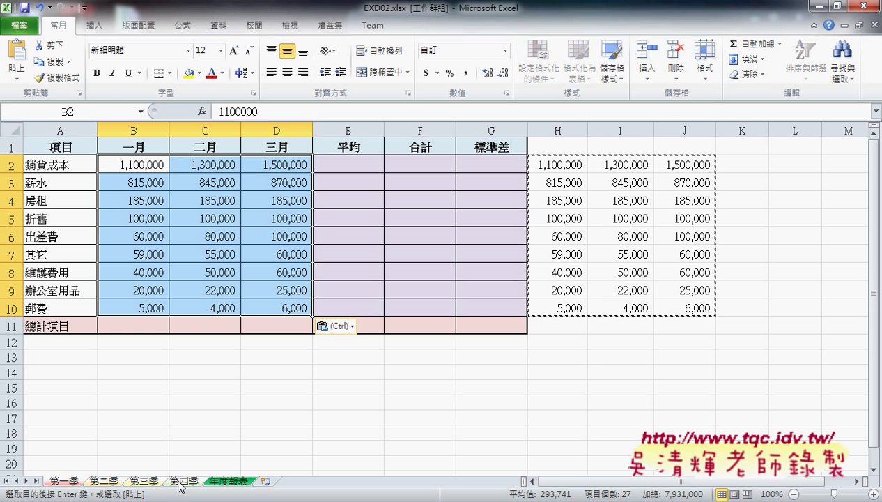
{"action": "left_click", "coordinate": [573, 166]}
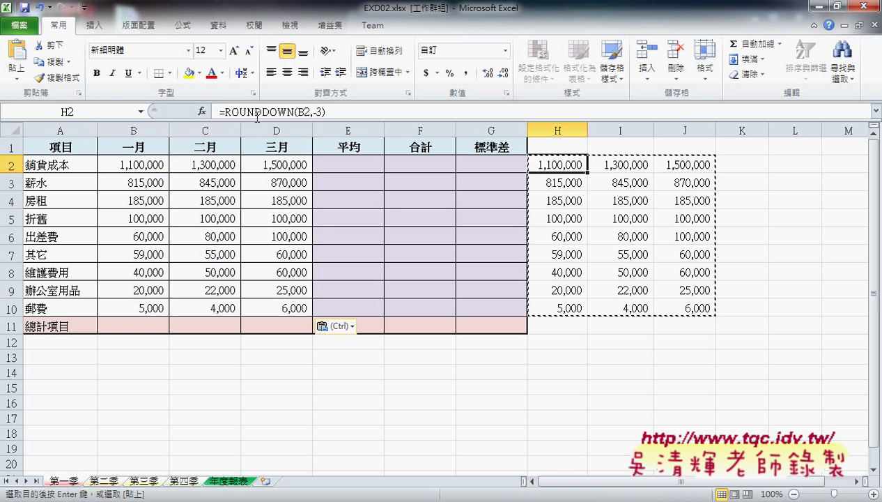
{"action": "left_click", "coordinate": [230, 111]}
{"action": "left_click", "coordinate": [202, 110]}
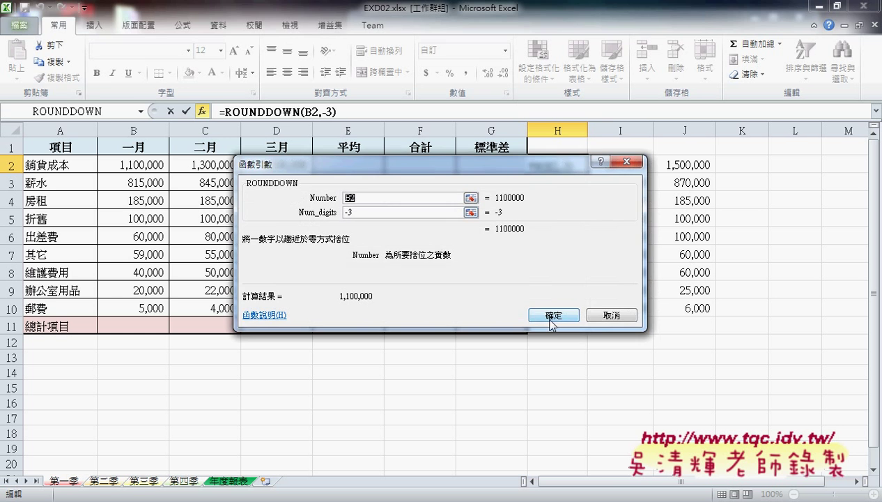
{"action": "left_click", "coordinate": [527, 316]}
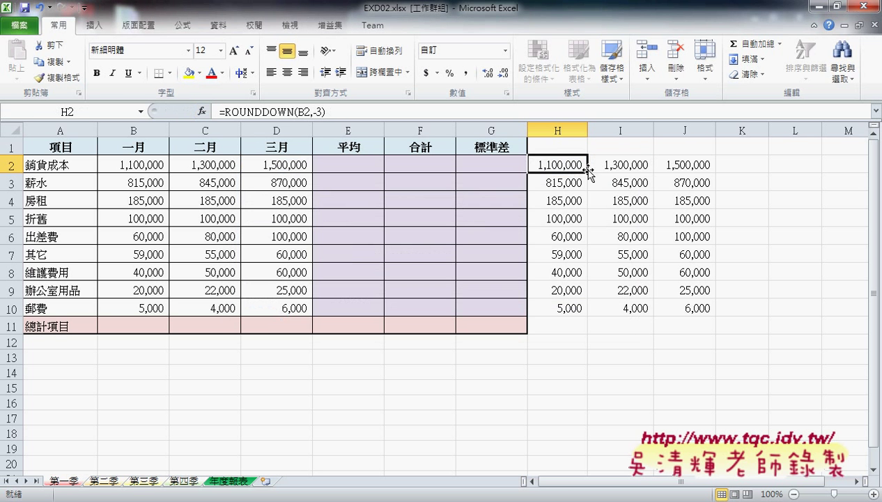
{"action": "mouse_move", "coordinate": [589, 173]}
{"action": "left_mouse_down"}
{"action": "mouse_move", "coordinate": [669, 315]}
{"action": "mouse_move", "coordinate": [701, 307]}
{"action": "left_mouse_up"}
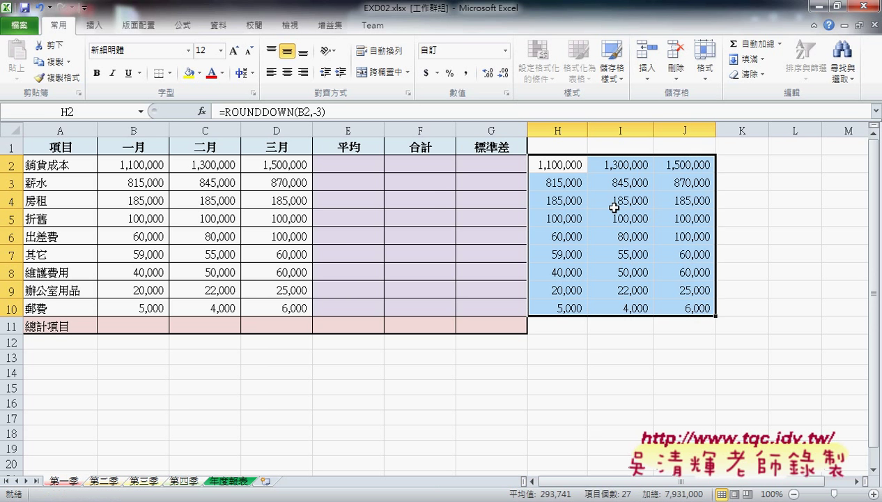
- Copy H2:J10 and paste it into B2:D10 as values only through Paste Special
{"action": "key", "text": "ctrl+c"}
{"action": "left_click", "coordinate": [133, 161]}
{"action": "right_click", "coordinate": [135, 163]}
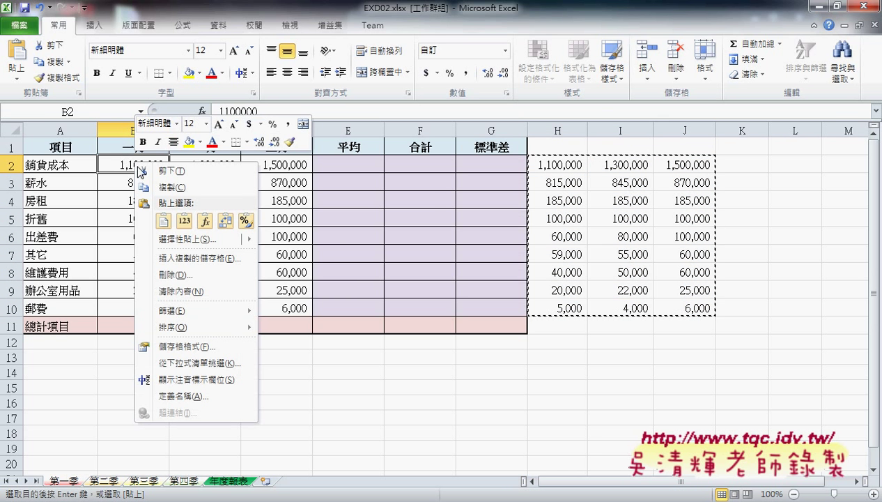
{"action": "mouse_move", "coordinate": [190, 244]}
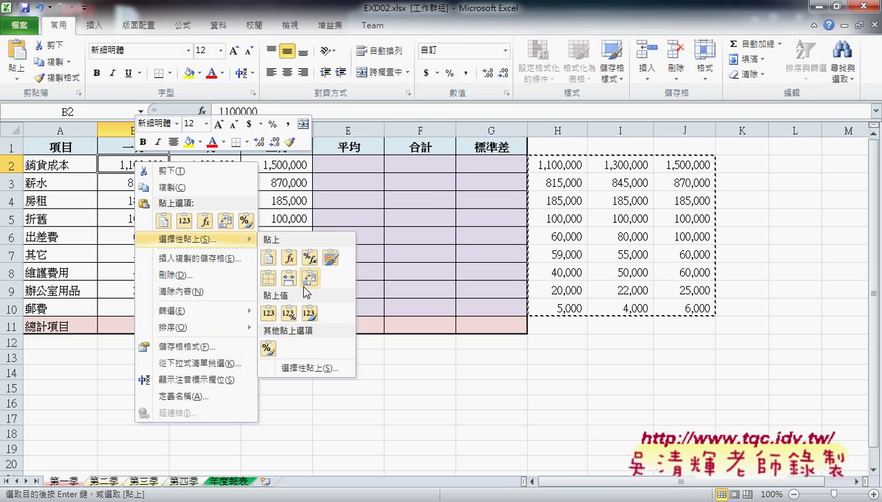
{"action": "left_click", "coordinate": [310, 368]}
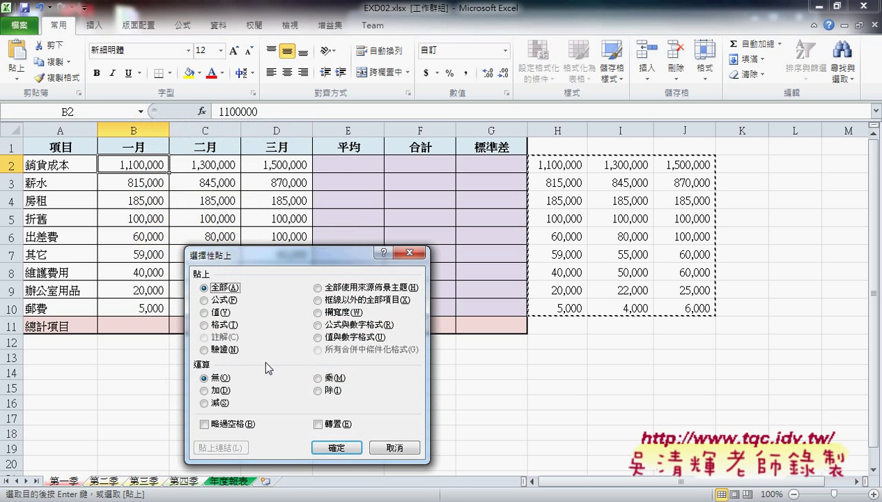
{"action": "left_click", "coordinate": [221, 313]}
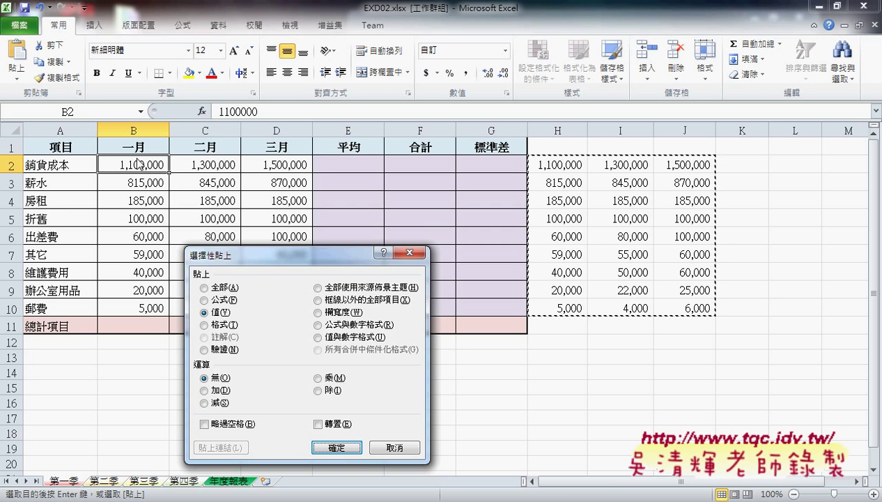
{"action": "left_click", "coordinate": [335, 447]}
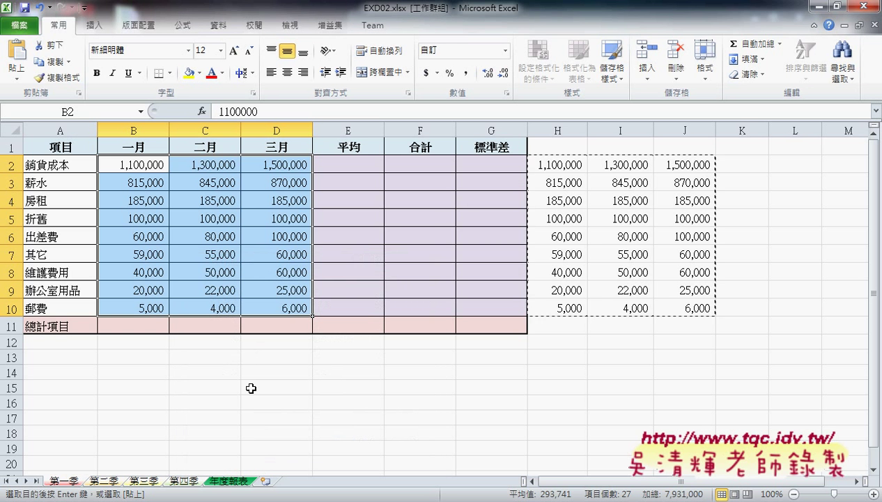
{"action": "left_click_drag", "start_coordinate": [572, 165], "coordinate": [700, 303]}
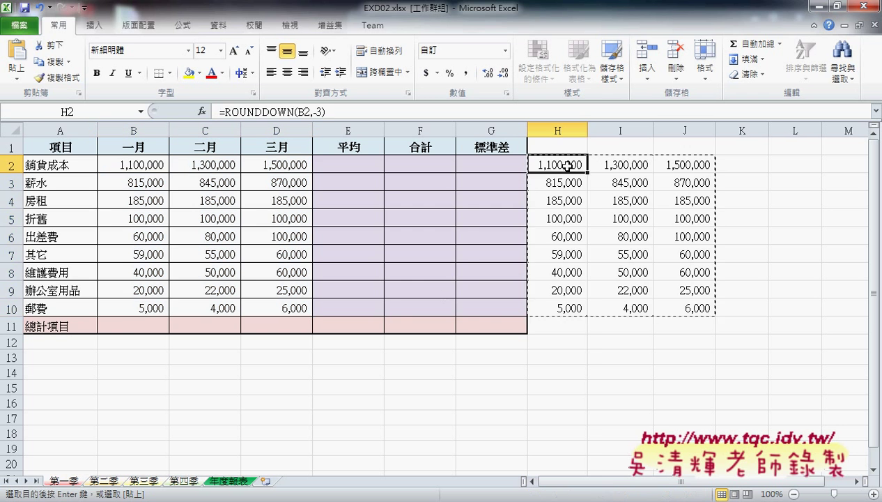
- Clear the H2:J10 helper block, then SUM each month into B11:D11 ($2,384,000, $2,641,000, $2,906,000)
{"action": "key", "text": "Delete"}
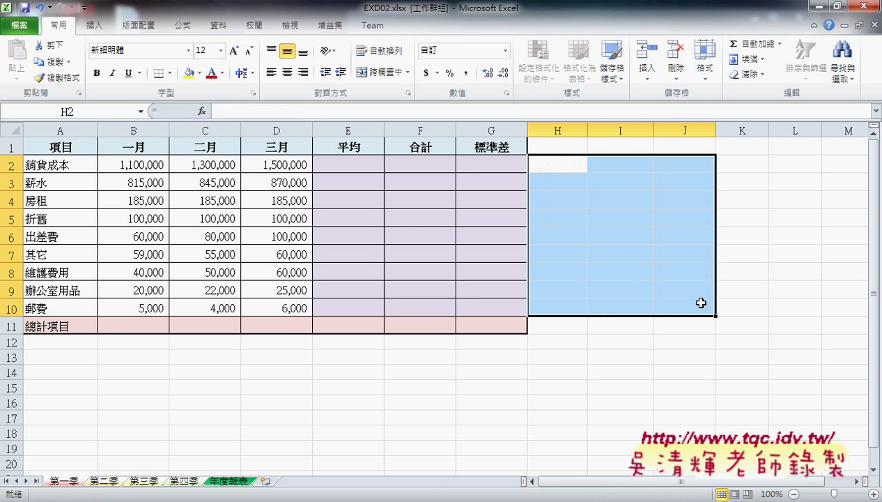
{"action": "left_click", "coordinate": [138, 324]}
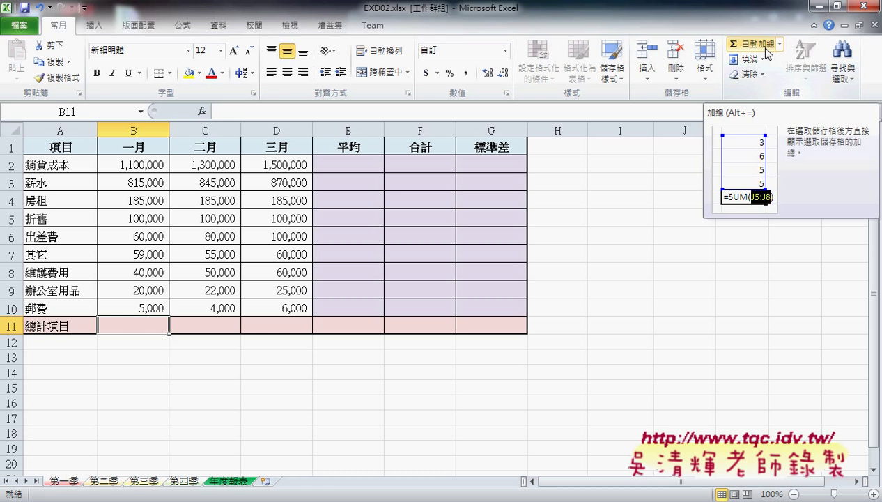
{"action": "left_click", "coordinate": [766, 46]}
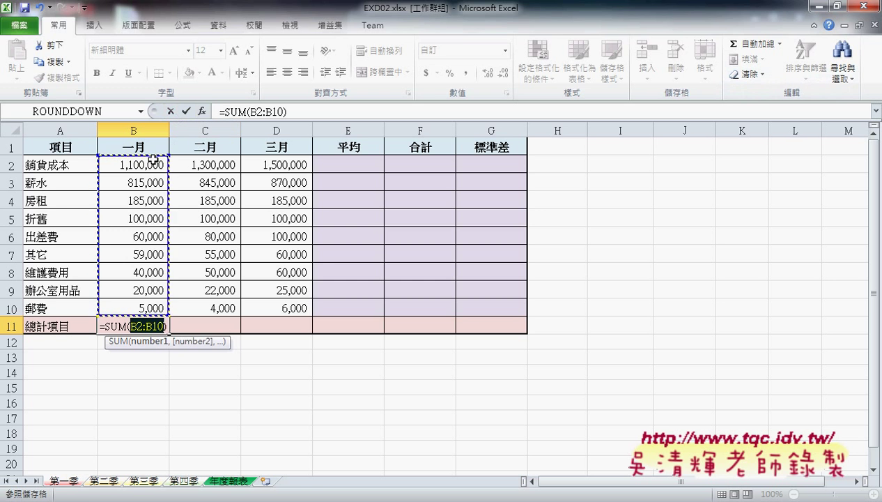
{"action": "left_click", "coordinate": [187, 111]}
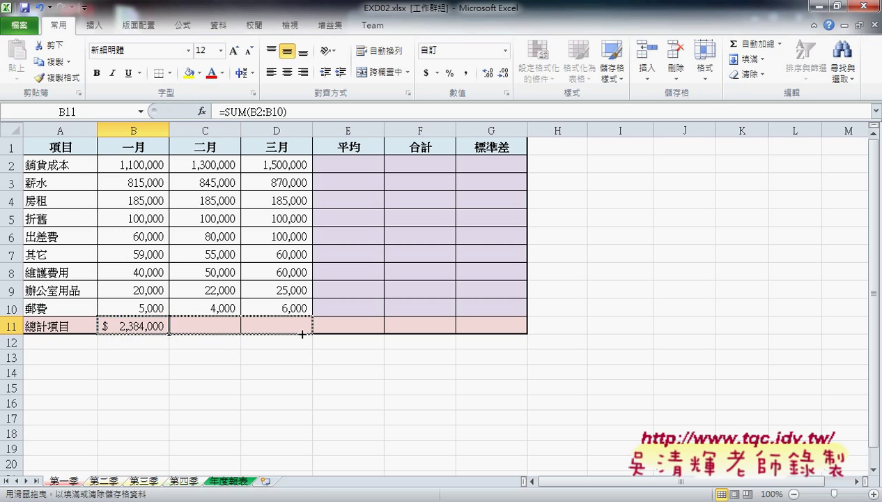
{"action": "left_click_drag", "start_coordinate": [187, 333], "coordinate": [306, 333]}
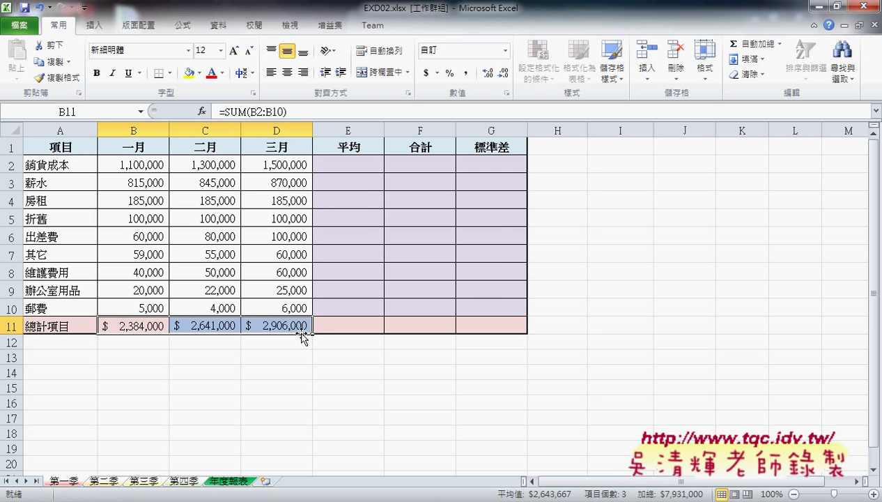
{"action": "left_click", "coordinate": [209, 322]}
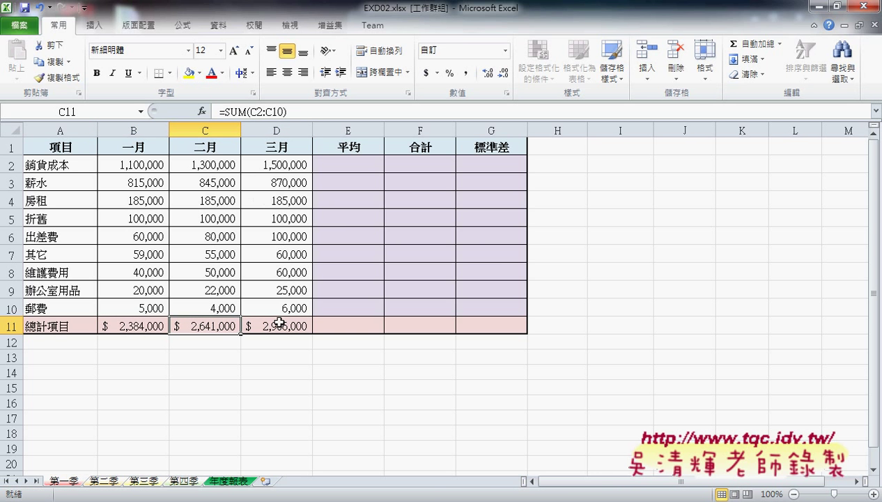
{"action": "left_click", "coordinate": [357, 165]}
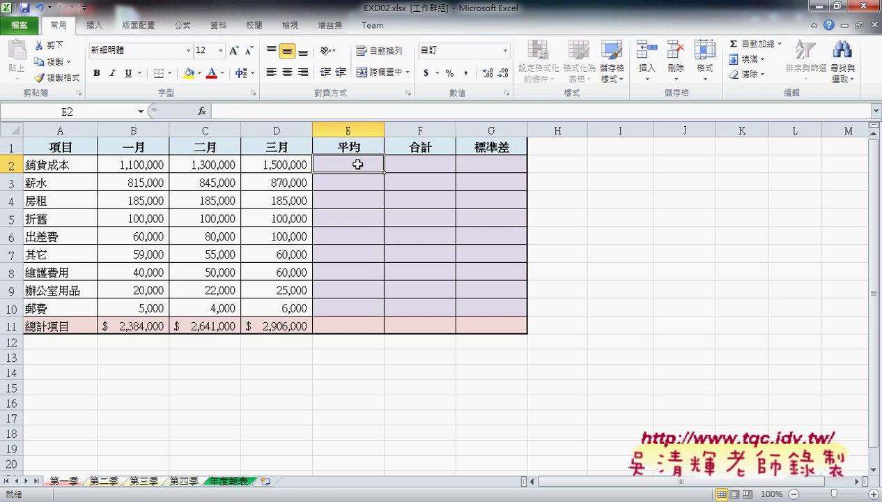
- Put =AVERAGE(B2:D2) in E2 and fill it down to E10 (e.g. 1,300,000, 843,333)
{"action": "left_click", "coordinate": [781, 46]}
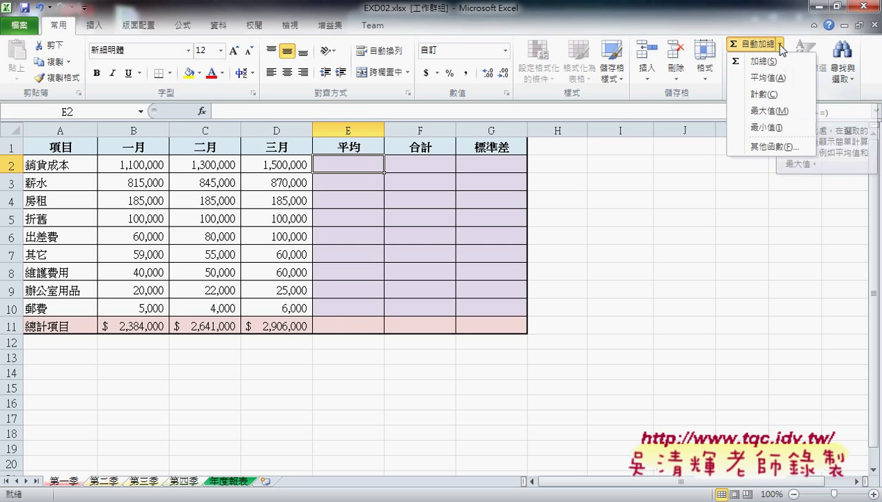
{"action": "left_click", "coordinate": [773, 84]}
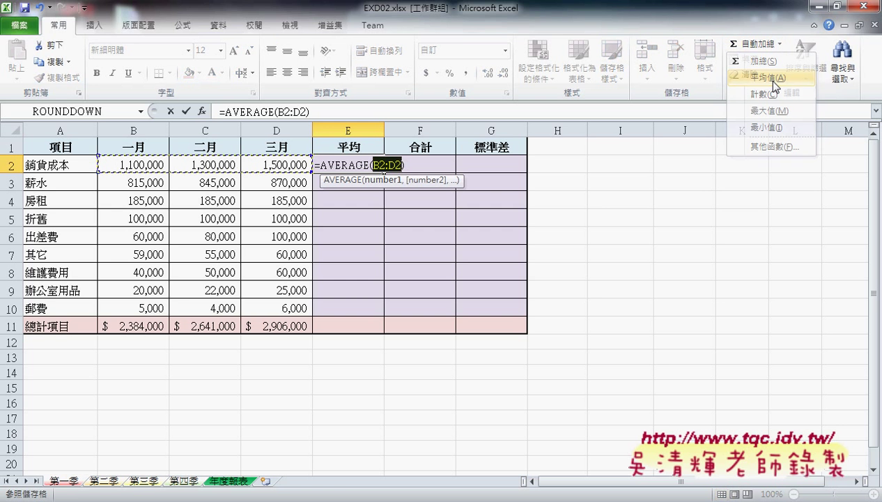
{"action": "left_click", "coordinate": [186, 111]}
{"action": "left_click_drag", "start_coordinate": [385, 173], "coordinate": [387, 312]}
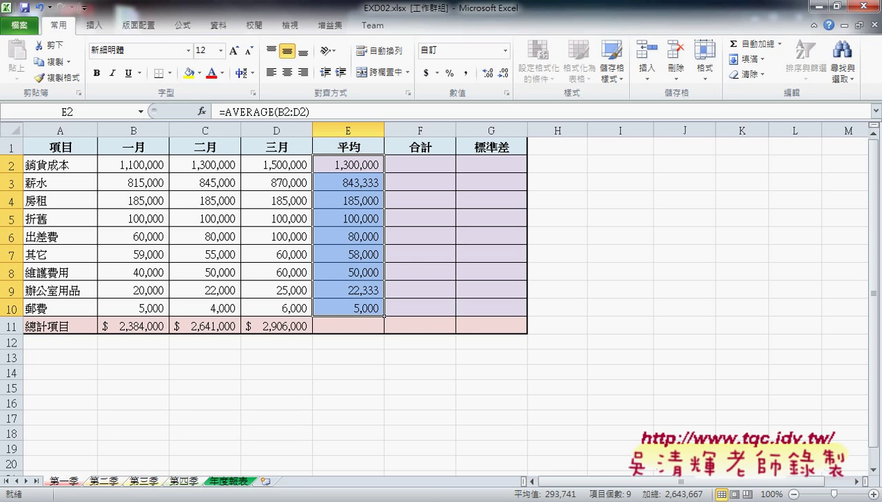
{"action": "mouse_move", "coordinate": [286, 501]}
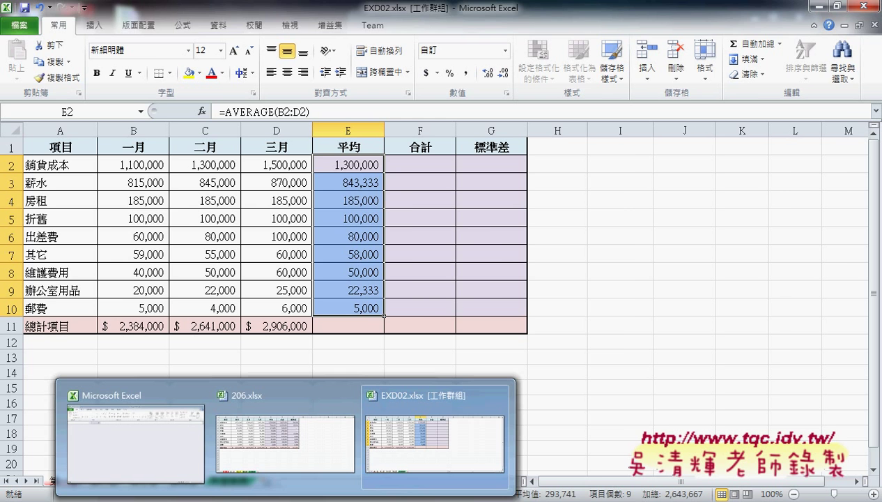
{"action": "left_click", "coordinate": [309, 451]}
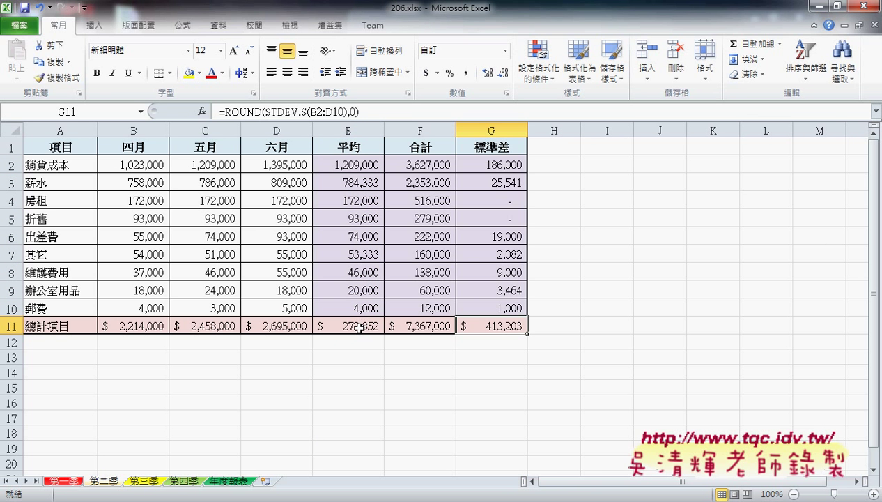
{"action": "mouse_move", "coordinate": [285, 501]}
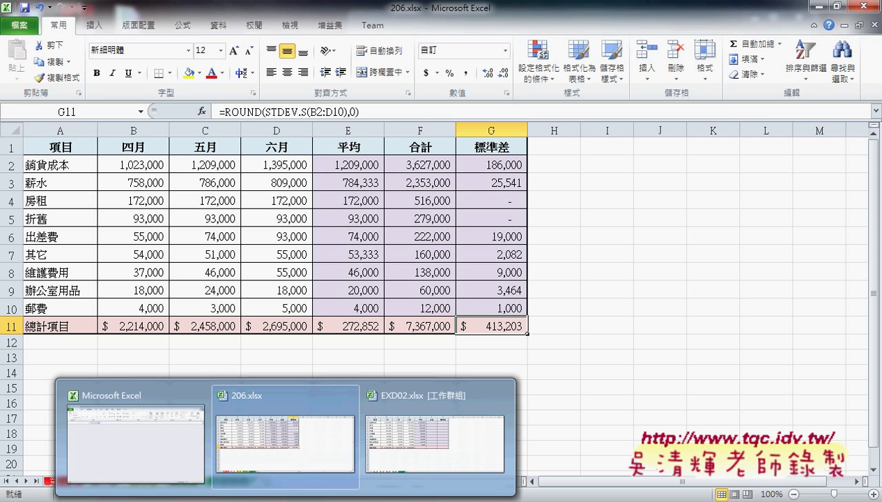
{"action": "left_click", "coordinate": [434, 441]}
{"action": "left_click", "coordinate": [424, 161]}
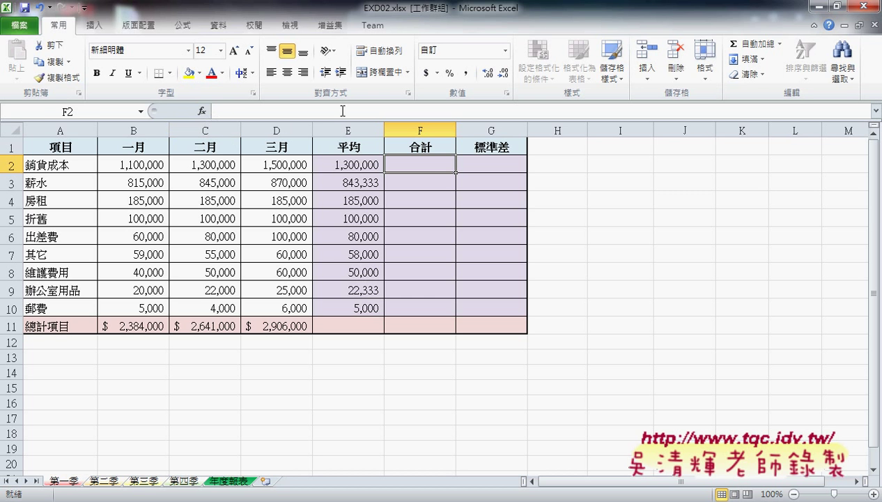
- Put =SUM(B2:D2) in F2 and fill it down to F10 (3,900,000 down to 15,000)
{"action": "left_click", "coordinate": [760, 46]}
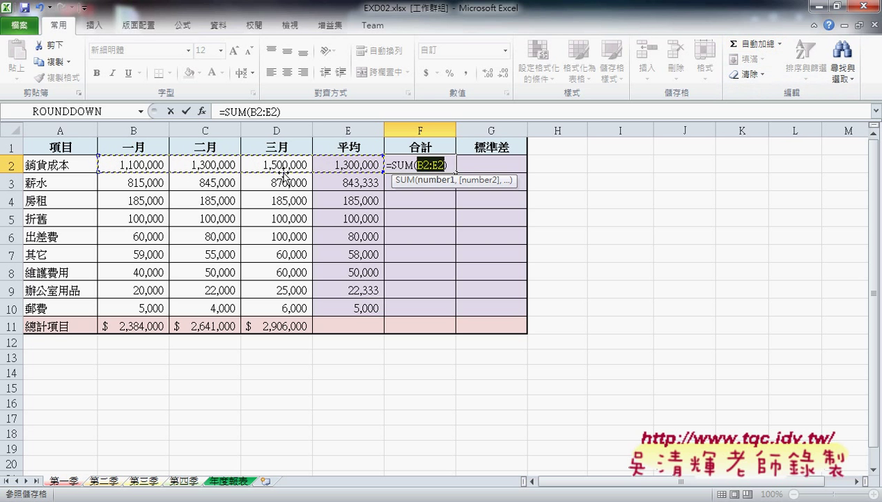
{"action": "left_click_drag", "start_coordinate": [136, 166], "coordinate": [268, 165]}
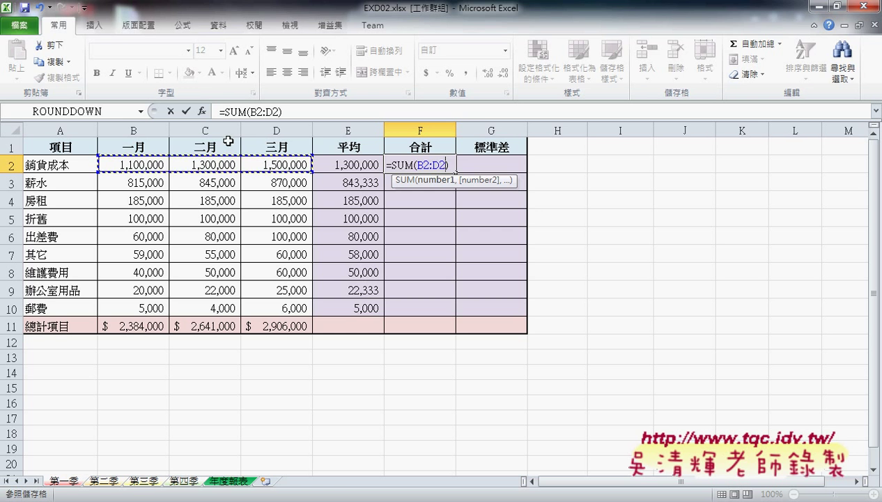
{"action": "left_click", "coordinate": [187, 111]}
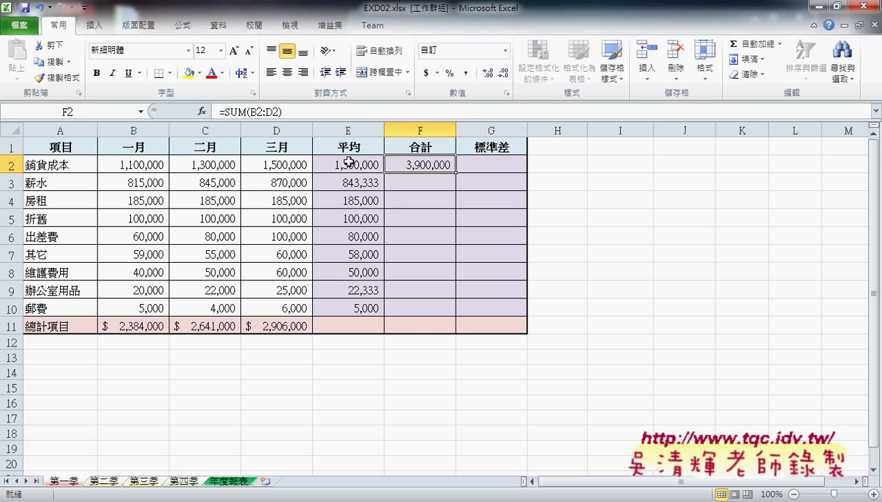
{"action": "left_click_drag", "start_coordinate": [456, 171], "coordinate": [456, 311]}
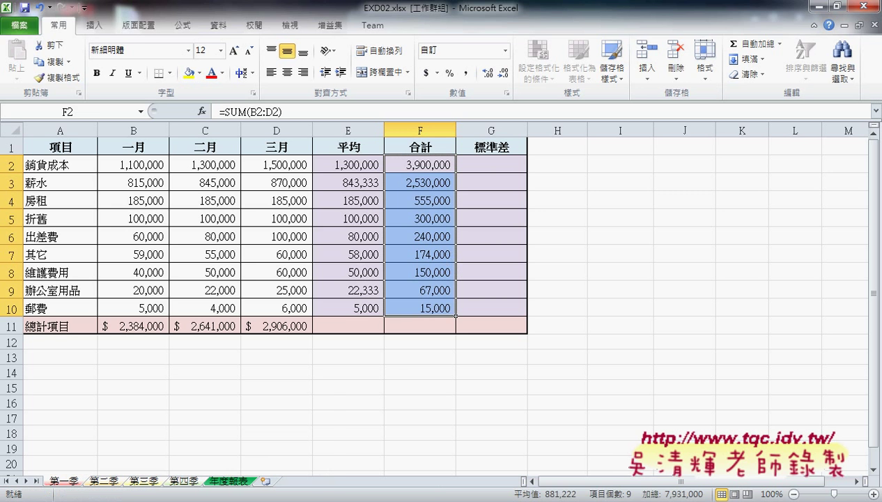
{"action": "left_click", "coordinate": [249, 457]}
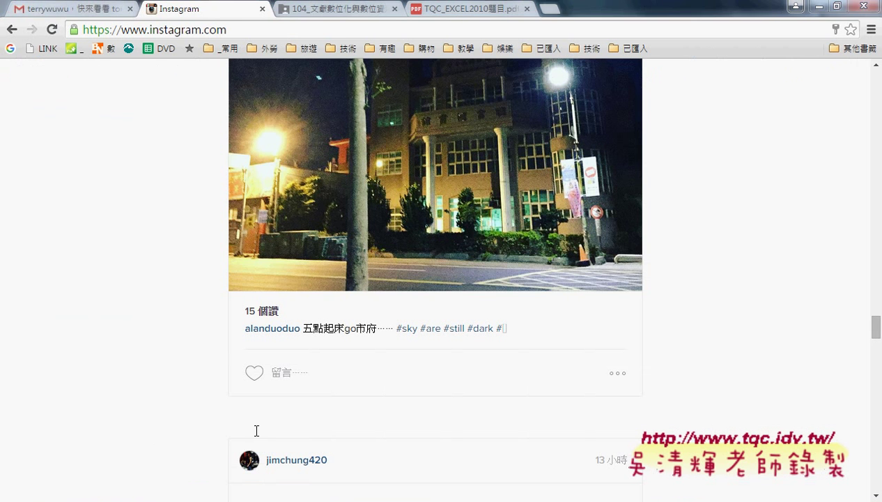
- Read the requirements in the TQC_EXCEL2010 exam PDF, then return to the EXD02 workbook
{"action": "key", "text": "ctrl+Tab"}
{"action": "key", "text": "ctrl+Tab"}
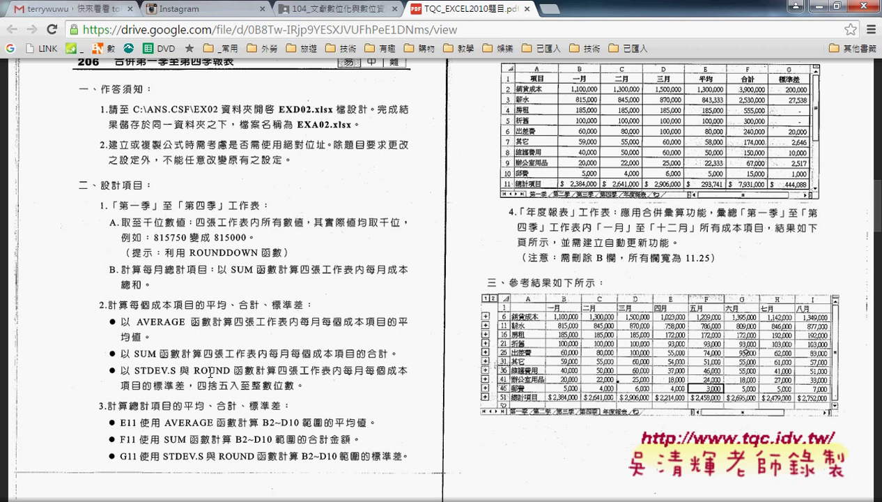
{"action": "left_click", "coordinate": [813, 7]}
{"action": "left_click", "coordinate": [482, 165]}
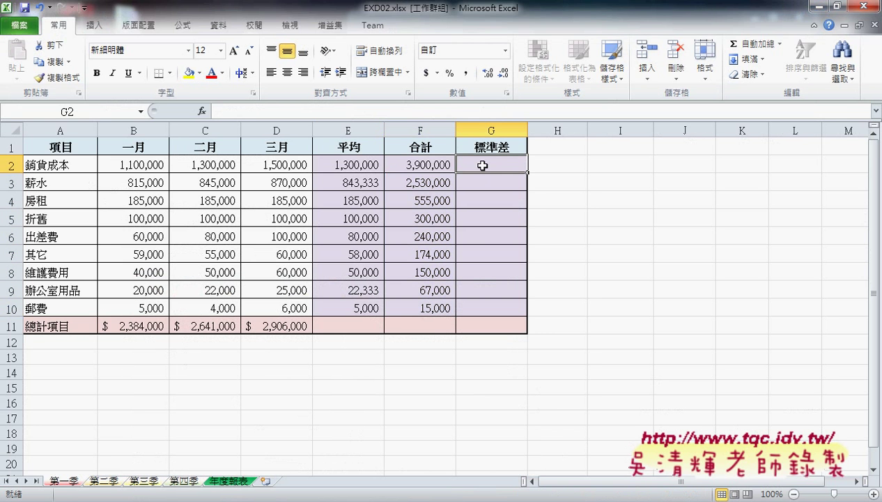
- Pick STDEV.S for G2 from the 全部 category in Insert Function
{"action": "left_click", "coordinate": [202, 111]}
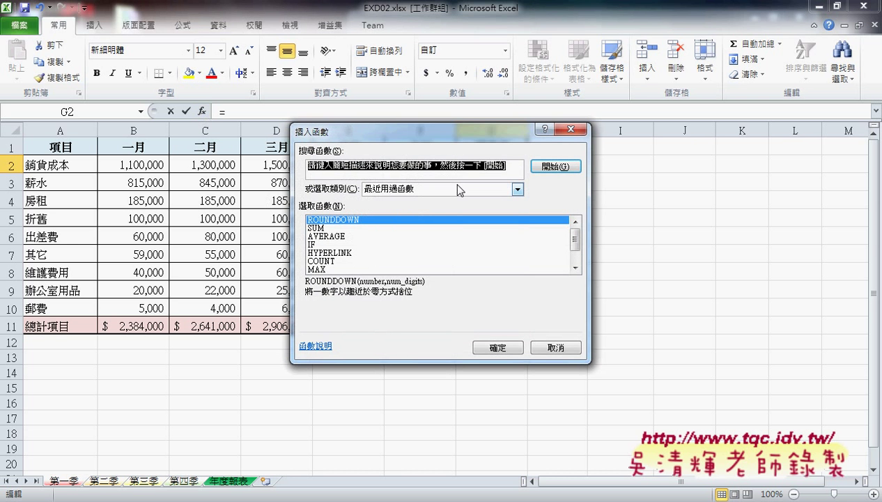
{"action": "left_click", "coordinate": [458, 189]}
{"action": "left_click", "coordinate": [452, 206]}
{"action": "left_click", "coordinate": [404, 260]}
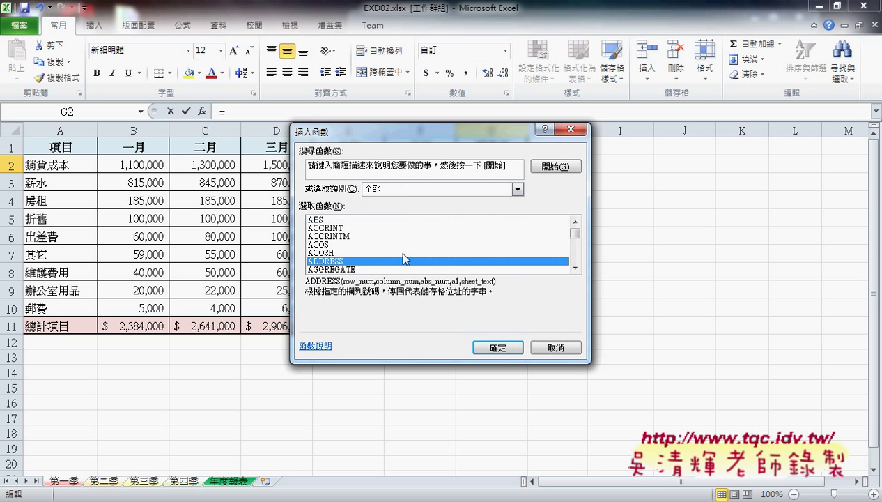
{"action": "key", "text": "s"}
{"action": "key", "text": "t"}
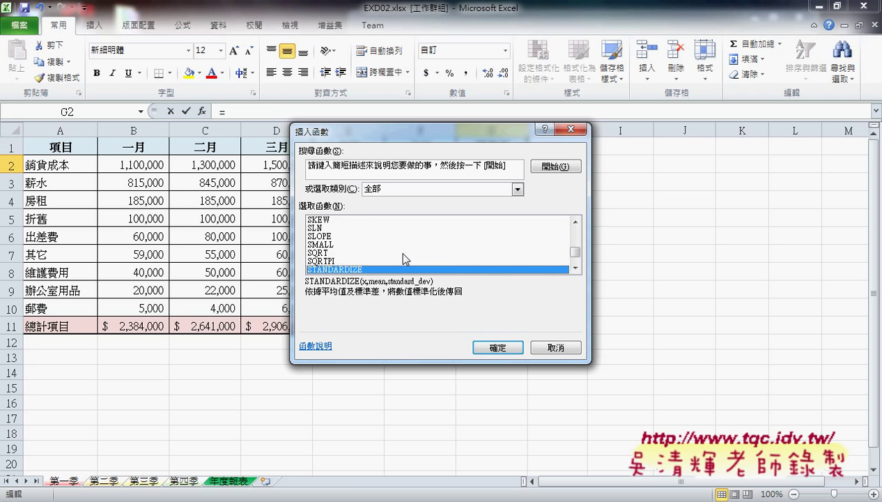
{"action": "key", "text": "d"}
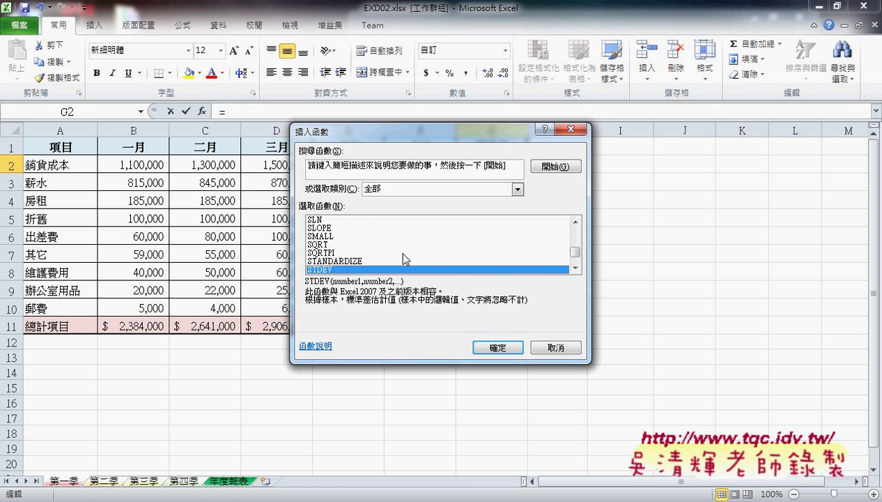
{"action": "key", "text": "Down"}
{"action": "key", "text": "Down"}
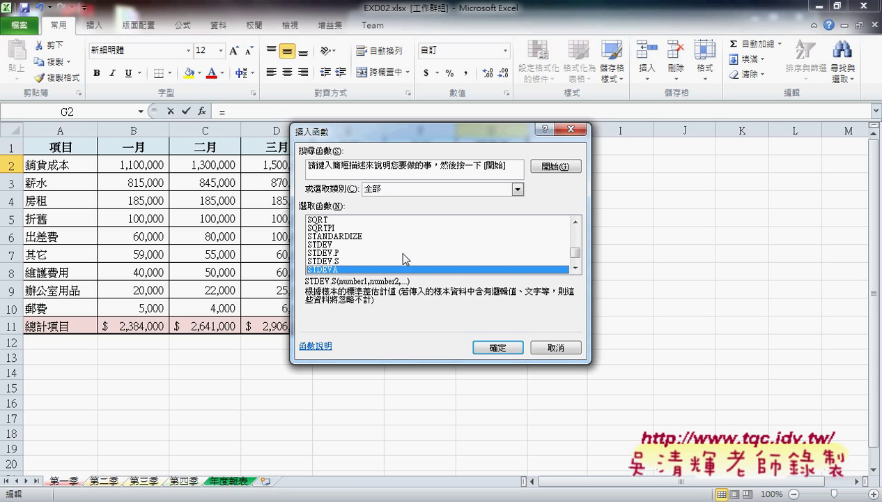
{"action": "key", "text": "Down"}
{"action": "key", "text": "Up"}
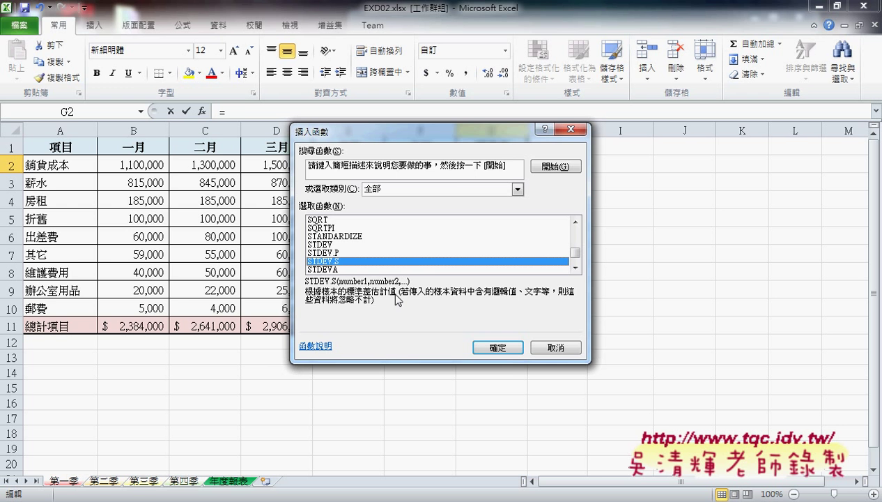
{"action": "left_click", "coordinate": [509, 349]}
- Set STDEV.S Number1 to B2:D2 and fill it down to G10 (e.g. 200,000, 27,538)
{"action": "mouse_move", "coordinate": [519, 150]}
{"action": "left_mouse_down"}
{"action": "mouse_move", "coordinate": [541, 180]}
{"action": "mouse_move", "coordinate": [568, 182]}
{"action": "left_mouse_up"}
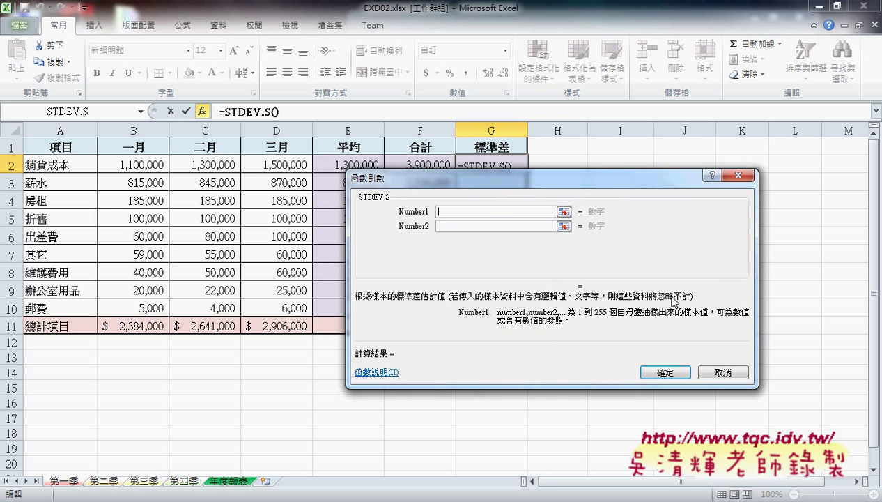
{"action": "left_click_drag", "start_coordinate": [139, 165], "coordinate": [276, 162]}
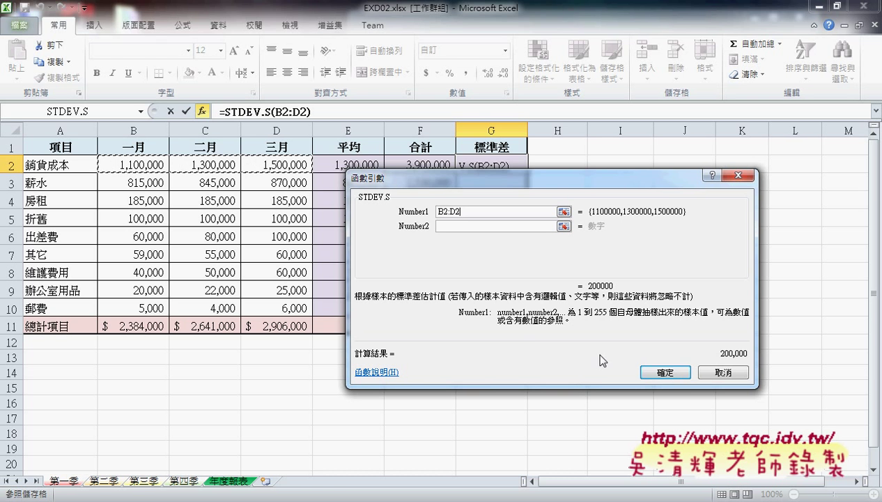
{"action": "left_click", "coordinate": [676, 374]}
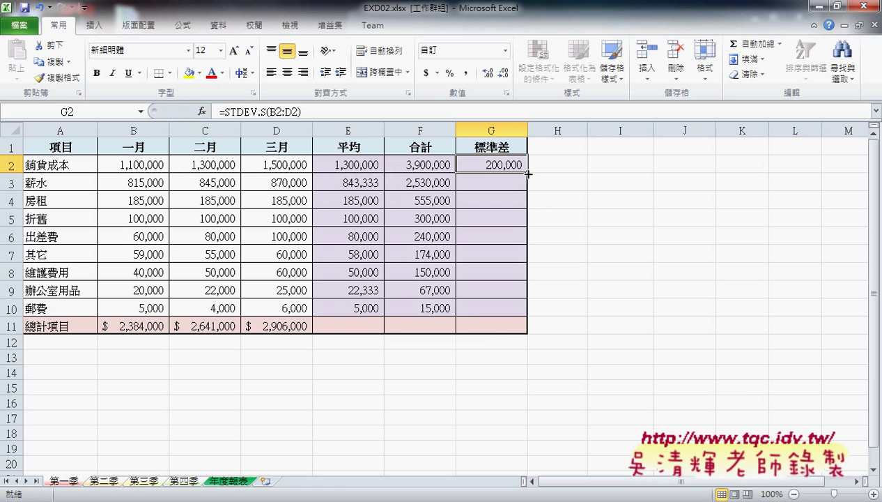
{"action": "left_click_drag", "start_coordinate": [527, 172], "coordinate": [529, 321]}
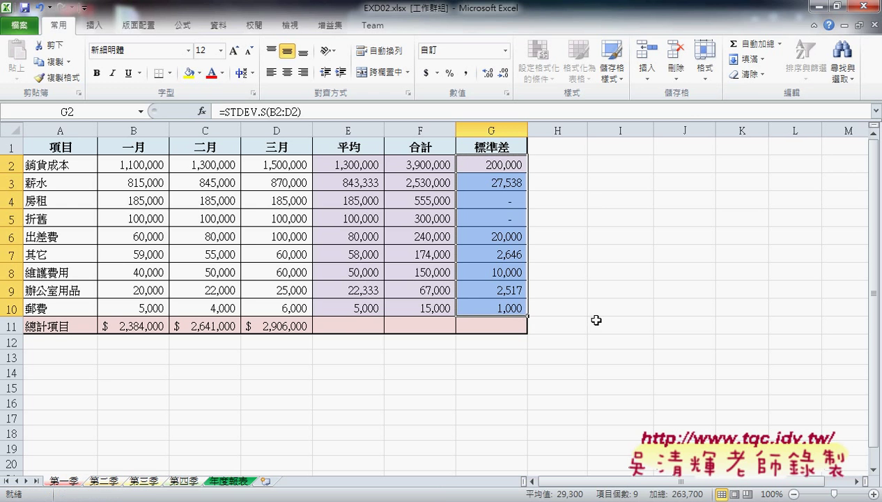
{"action": "left_click", "coordinate": [347, 324]}
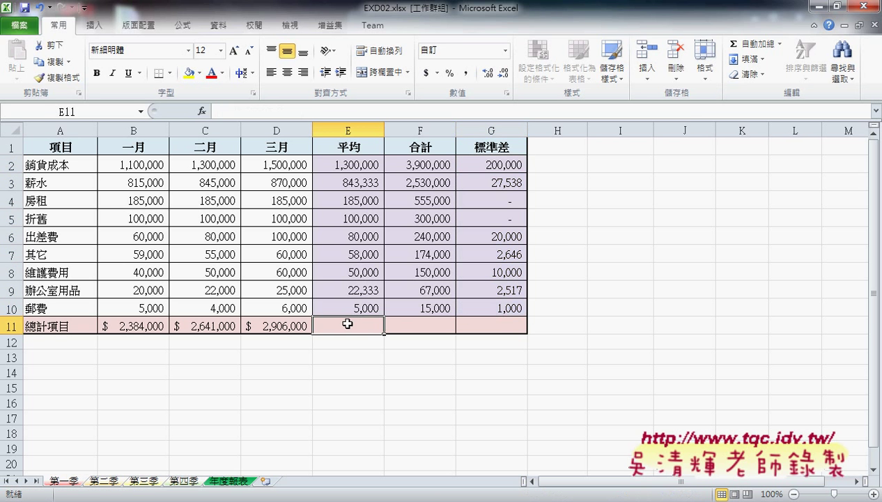
- AutoSum columns E, F and G into E11:G11 ($2,643,667, $7,931,000, $263,700)
{"action": "left_click", "coordinate": [762, 44]}
{"action": "left_click", "coordinate": [186, 111]}
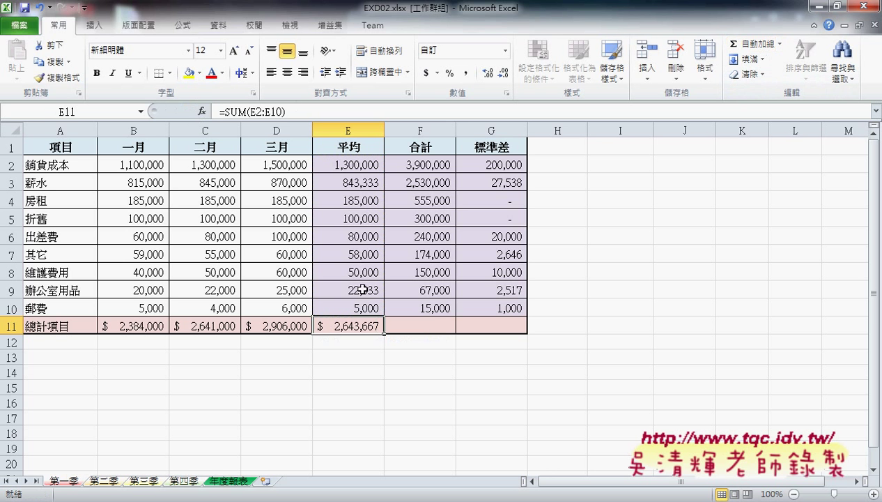
{"action": "left_click", "coordinate": [420, 331]}
{"action": "left_click", "coordinate": [743, 44]}
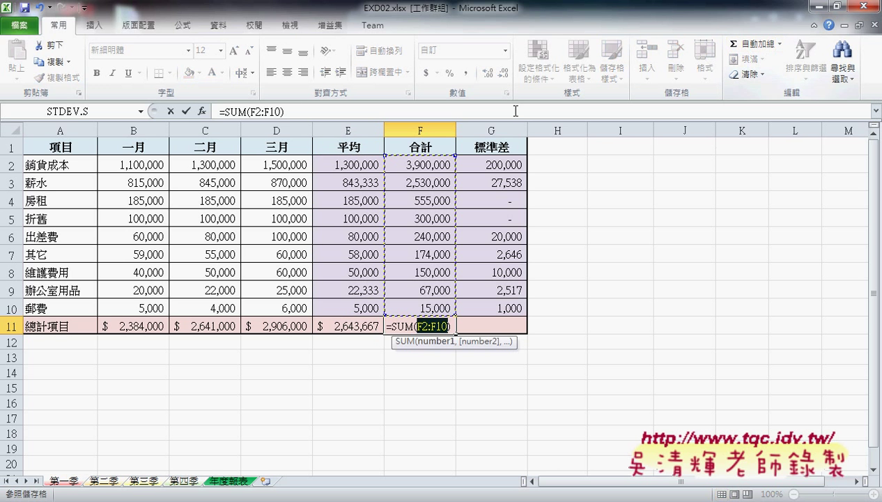
{"action": "left_click", "coordinate": [186, 111]}
{"action": "left_click", "coordinate": [486, 322]}
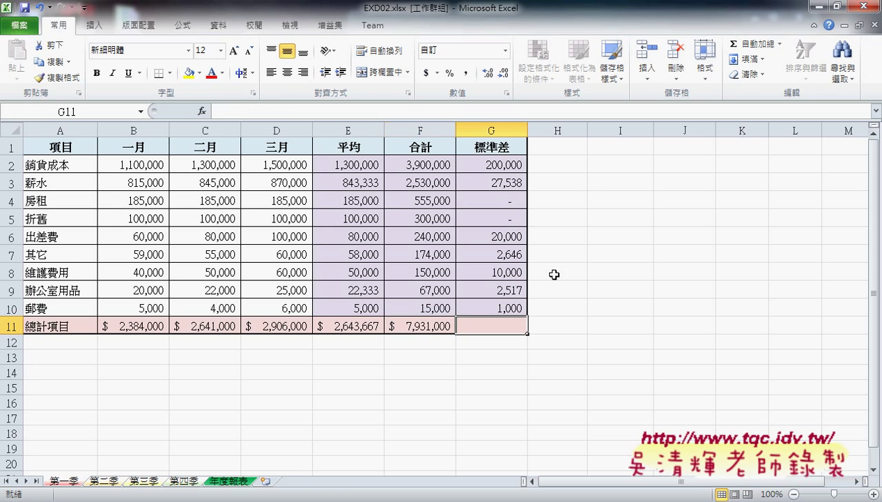
{"action": "left_click", "coordinate": [742, 44]}
{"action": "left_click", "coordinate": [186, 111]}
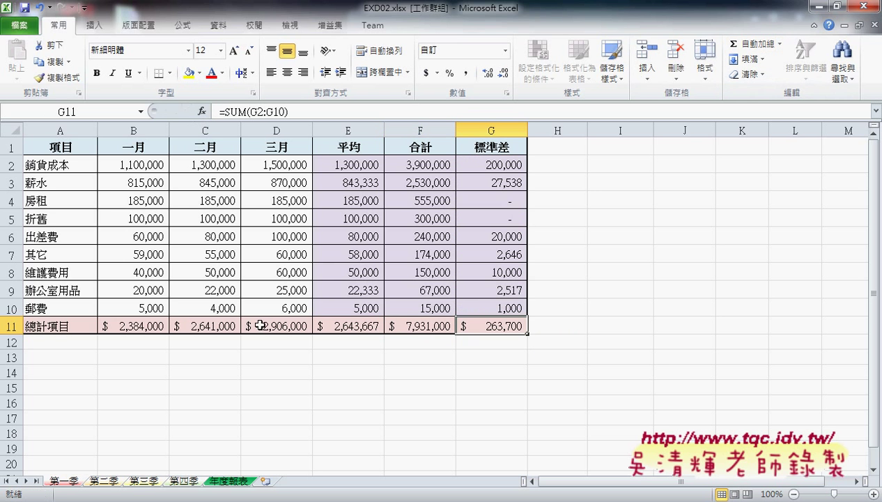
{"action": "left_click", "coordinate": [573, 341]}
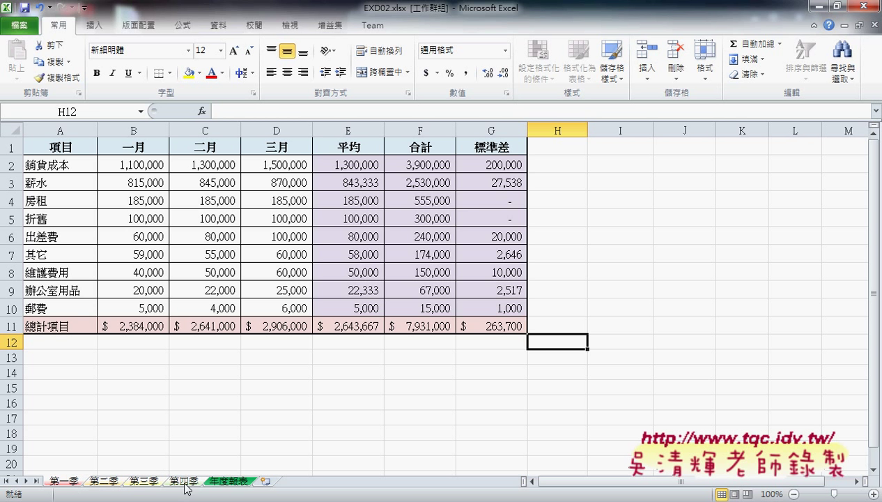
- Ungroup the quarter sheets via the 年度報表 tab, review each quarter, and return to 第一季
{"action": "left_click", "coordinate": [106, 481]}
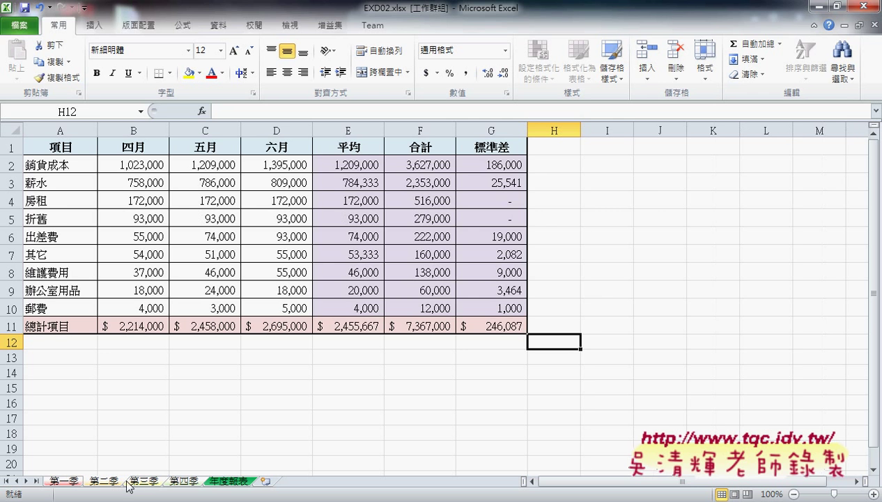
{"action": "left_click", "coordinate": [143, 481]}
{"action": "left_click", "coordinate": [179, 481]}
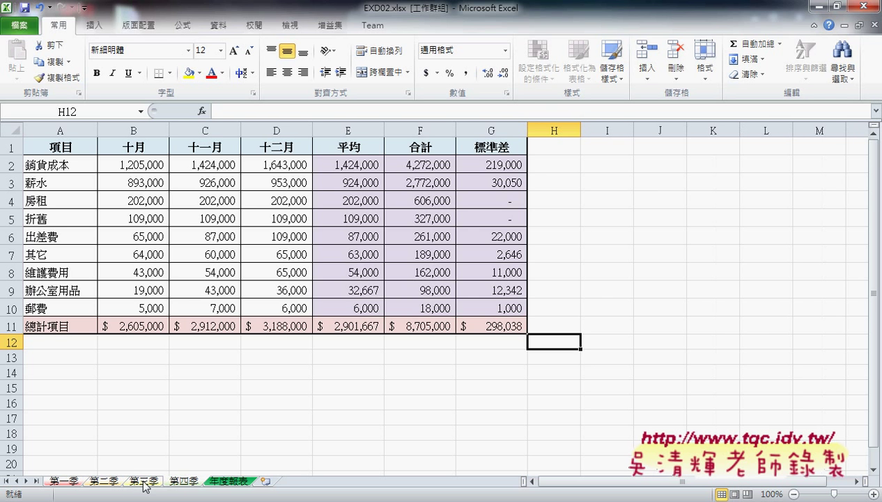
{"action": "left_click", "coordinate": [110, 481]}
{"action": "left_click", "coordinate": [79, 481]}
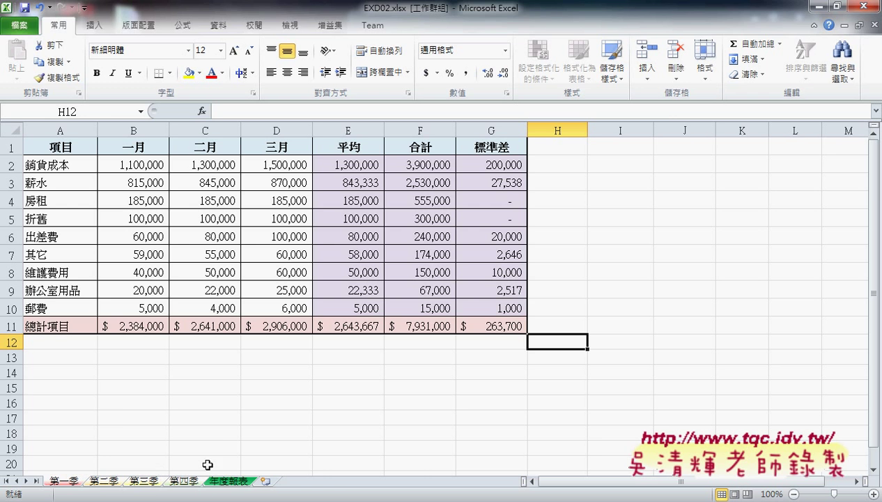
{"action": "left_click", "coordinate": [237, 482], "text": "ctrl"}
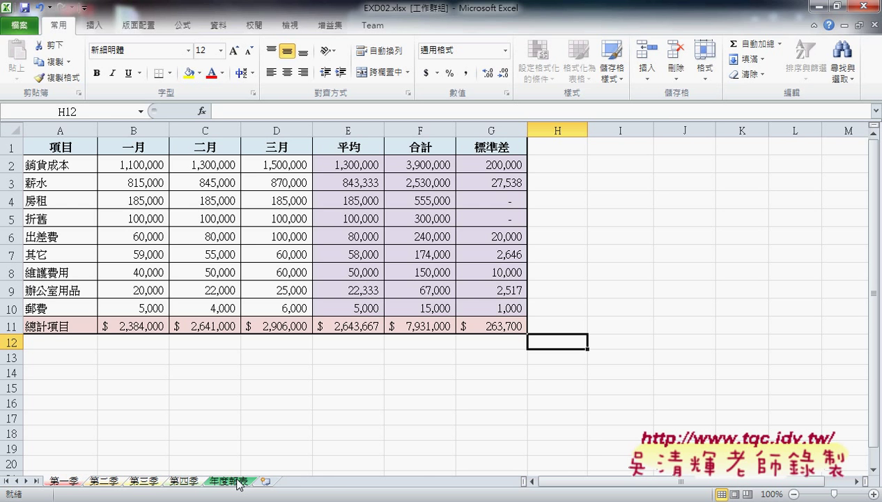
{"action": "left_click", "coordinate": [238, 481]}
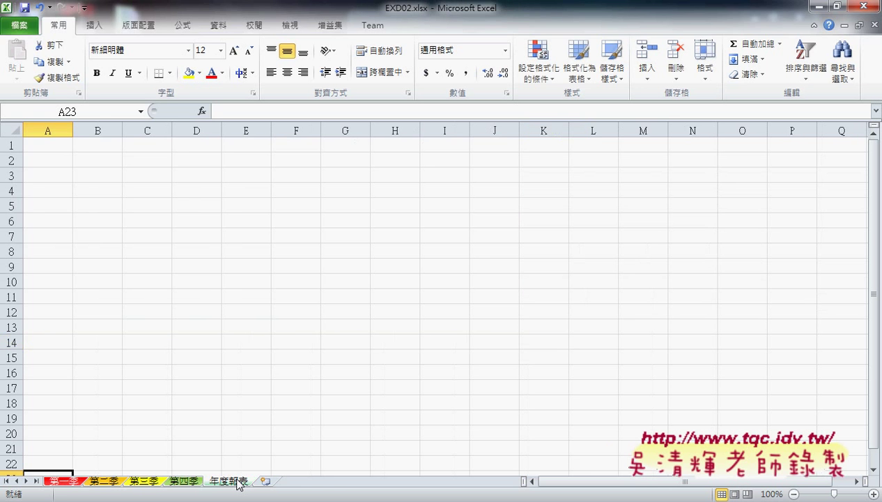
{"action": "left_click", "coordinate": [58, 481]}
{"action": "left_click", "coordinate": [105, 481]}
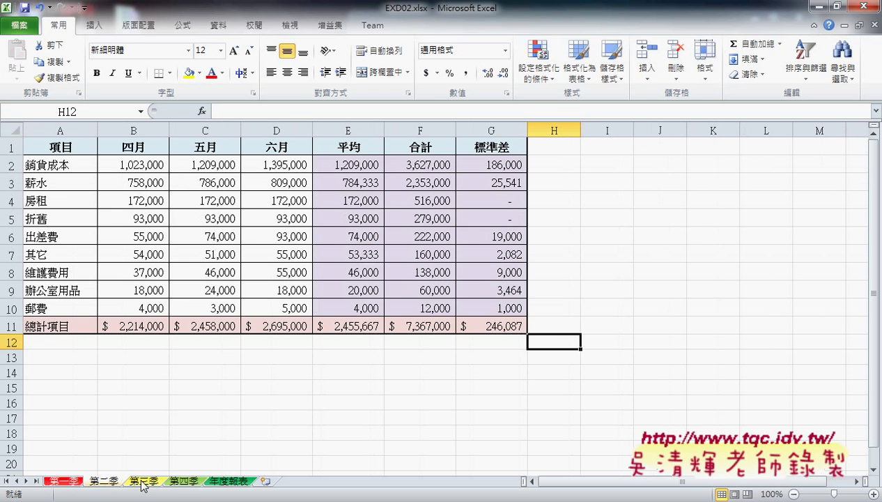
{"action": "left_click", "coordinate": [144, 480]}
{"action": "left_click", "coordinate": [178, 481]}
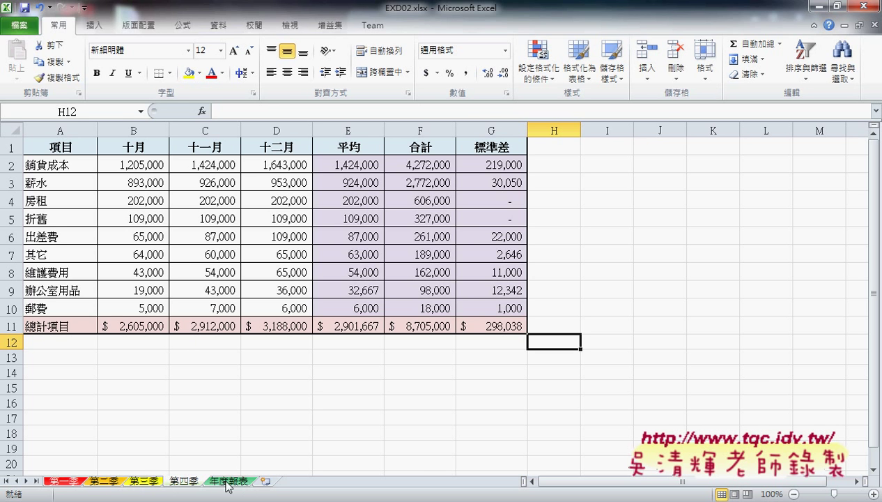
{"action": "left_click", "coordinate": [228, 481]}
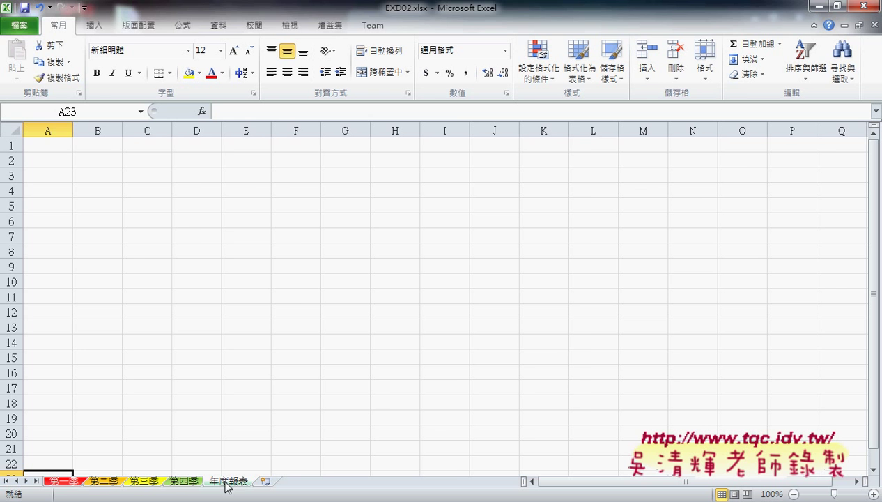
{"action": "left_click", "coordinate": [67, 481]}
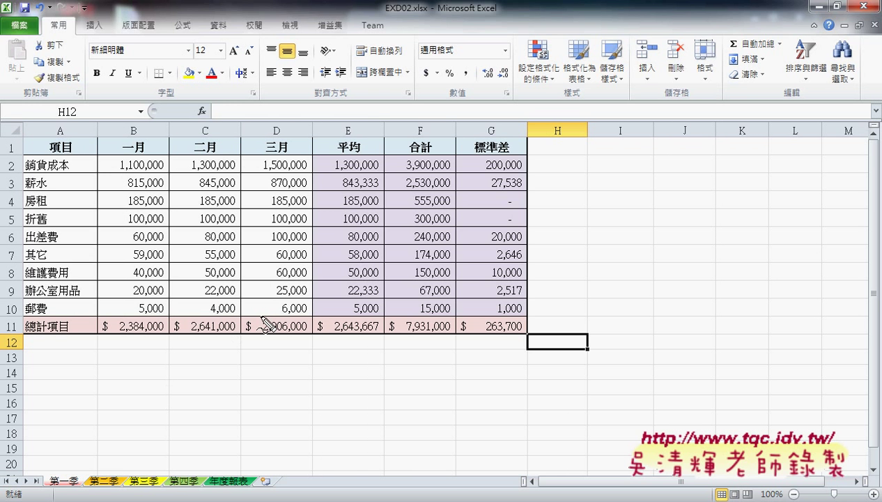
- Annotate key values on 第一季, check the exam PDF, and inspect G2's STDEV.S formula
{"action": "mouse_move", "coordinate": [313, 313]}
{"action": "left_mouse_down"}
{"action": "mouse_move", "coordinate": [105, 156]}
{"action": "mouse_move", "coordinate": [314, 307]}
{"action": "left_mouse_up"}
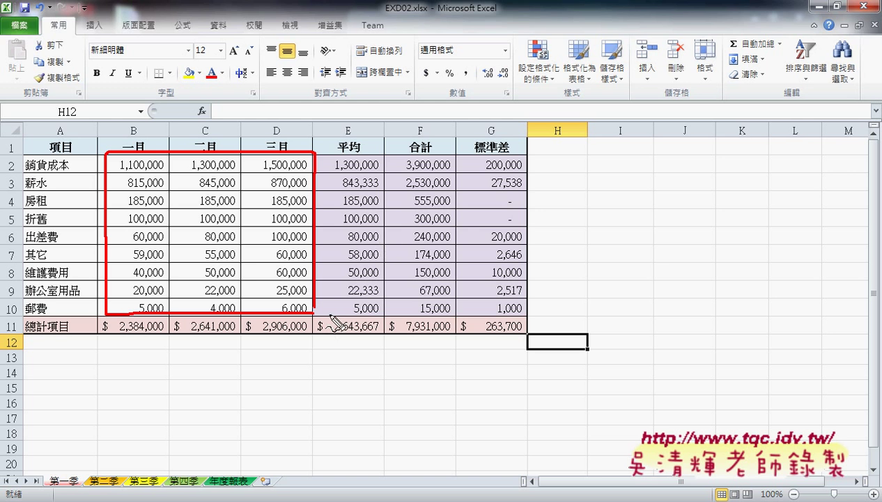
{"action": "left_click_drag", "start_coordinate": [319, 314], "coordinate": [449, 315]}
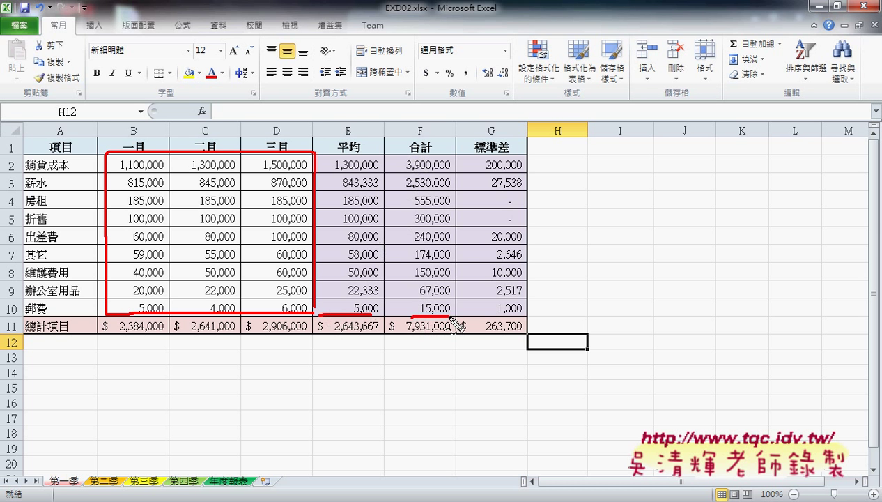
{"action": "left_click_drag", "start_coordinate": [403, 338], "coordinate": [436, 337]}
{"action": "left_click_drag", "start_coordinate": [486, 169], "coordinate": [516, 168]}
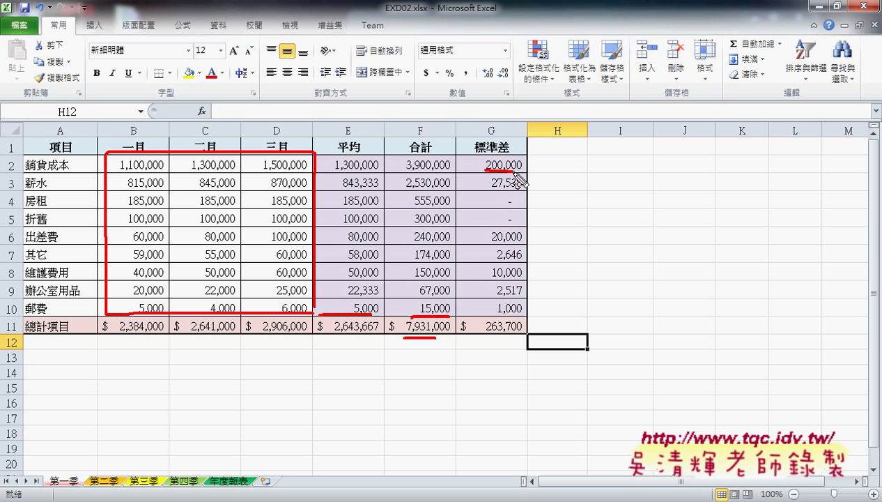
{"action": "key", "text": "Escape"}
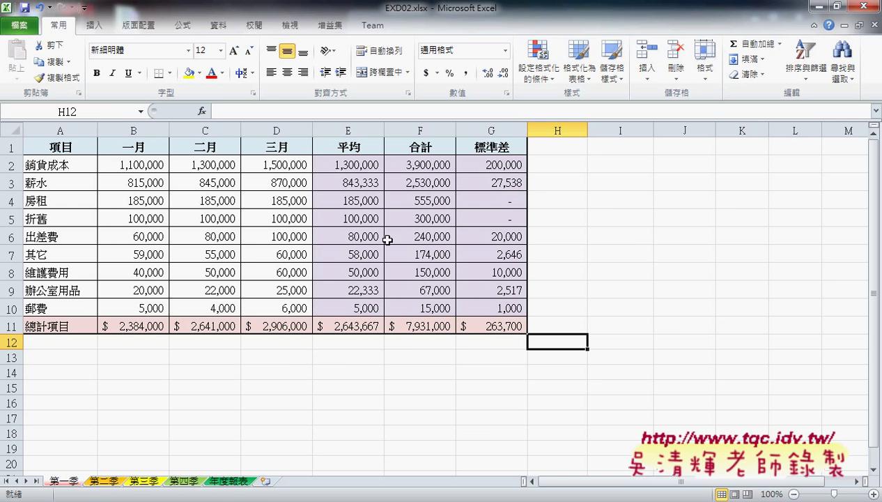
{"action": "left_click", "coordinate": [263, 498]}
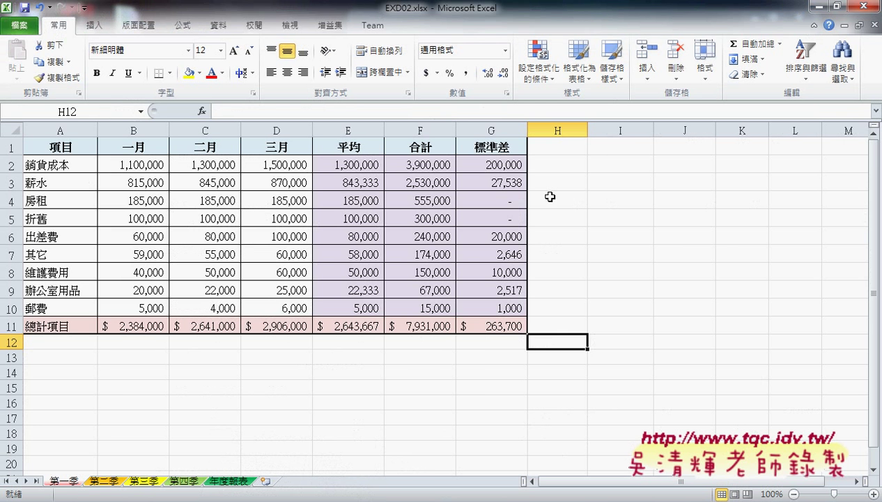
{"action": "left_click", "coordinate": [508, 165]}
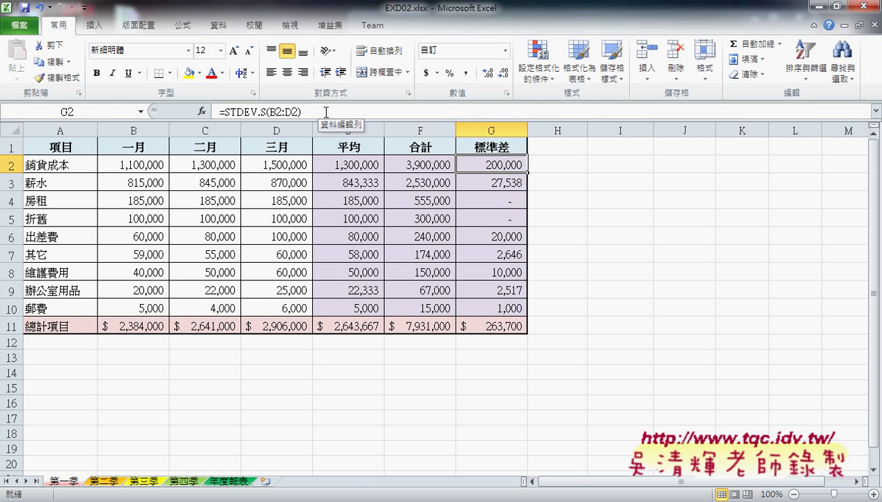
- Group the four quarter sheets and cut STDEV.S(B2:D2) out of G2's formula
{"action": "left_click", "coordinate": [103, 481]}
{"action": "left_click", "coordinate": [67, 481]}
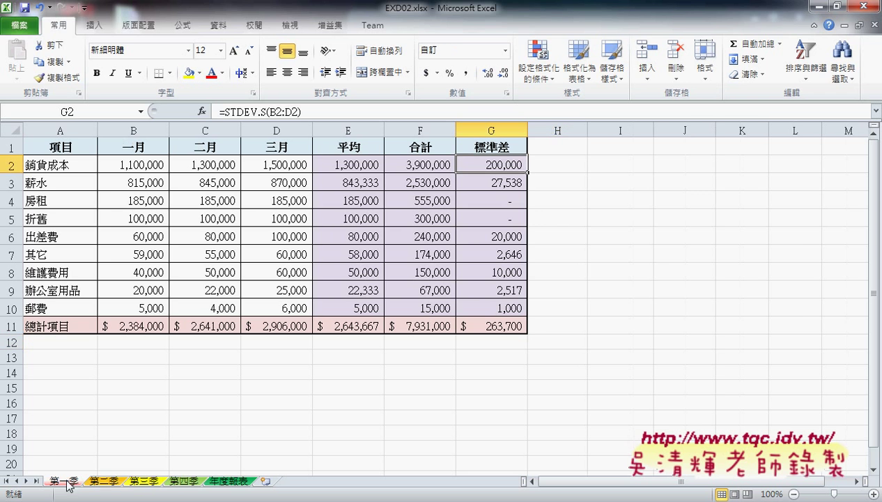
{"action": "left_click", "coordinate": [189, 481], "text": "shift"}
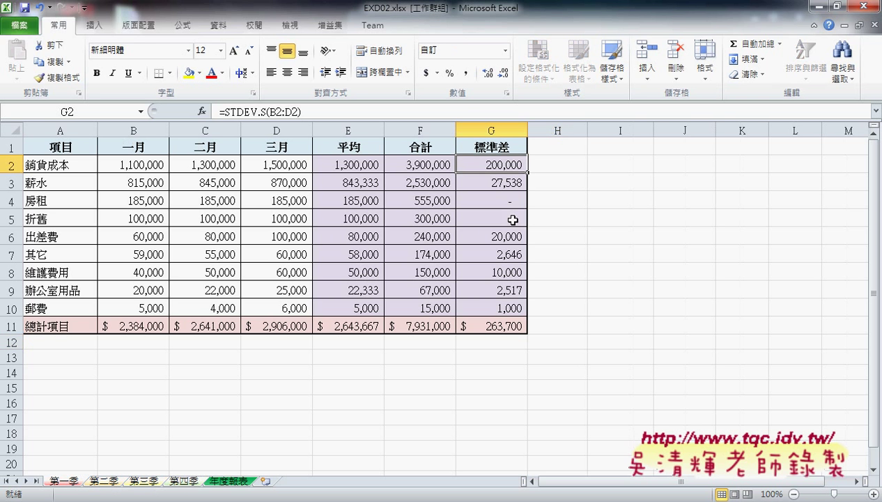
{"action": "left_click_drag", "start_coordinate": [223, 111], "coordinate": [324, 110]}
{"action": "right_click", "coordinate": [325, 112]}
{"action": "left_click", "coordinate": [341, 119]}
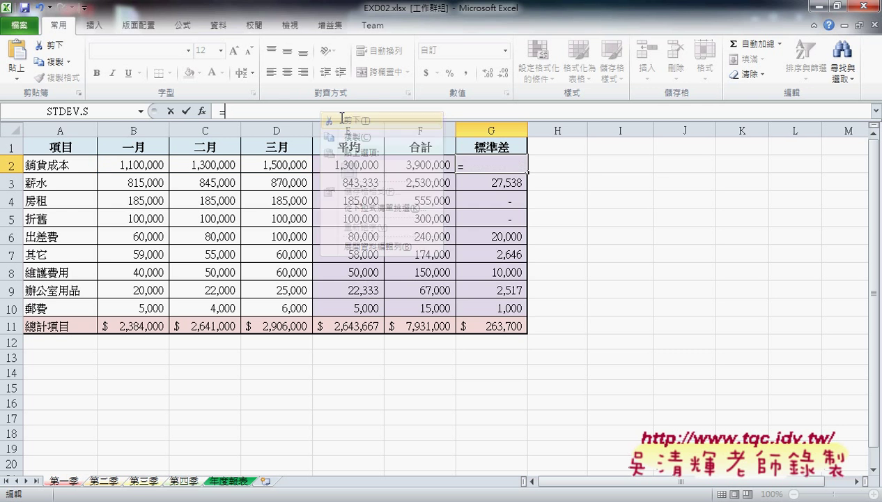
- Rebuild G2 as =ROUND(STDEV.S(B2:D2),0), pasting the deviation into Number with Num_digits 0
{"action": "left_click", "coordinate": [201, 111]}
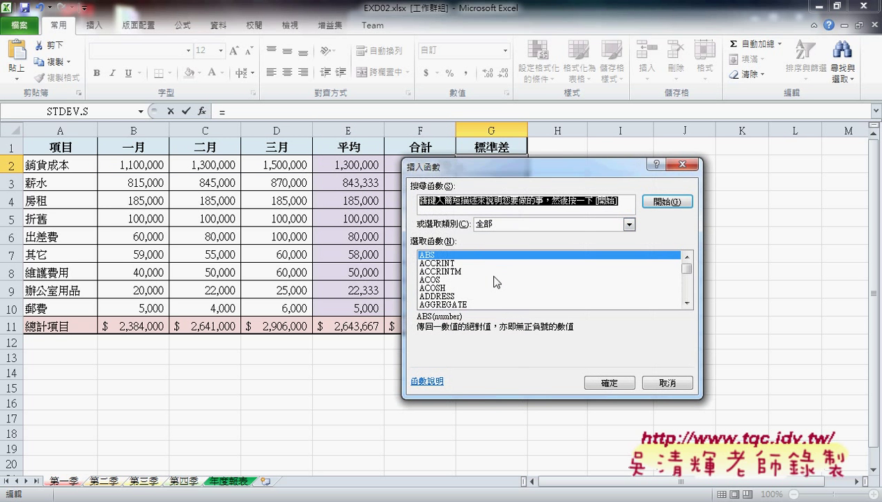
{"action": "type", "text": "ro"}
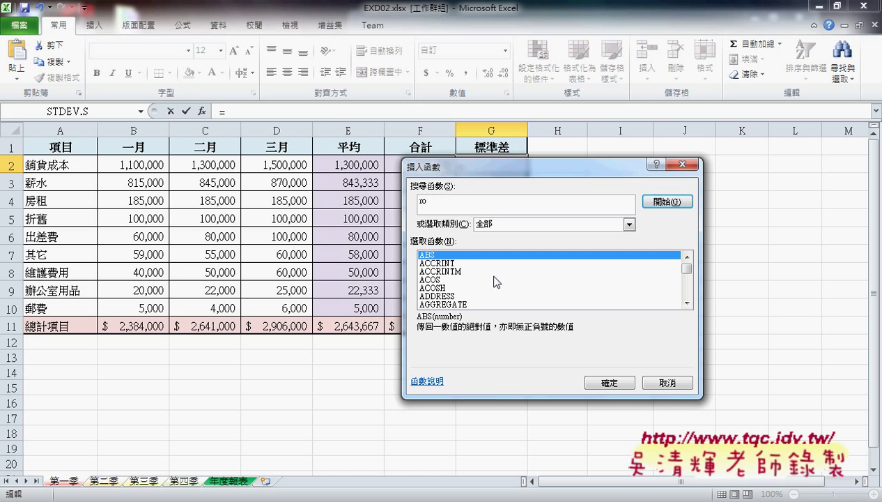
{"action": "left_click", "coordinate": [554, 280]}
{"action": "type", "text": "ro"}
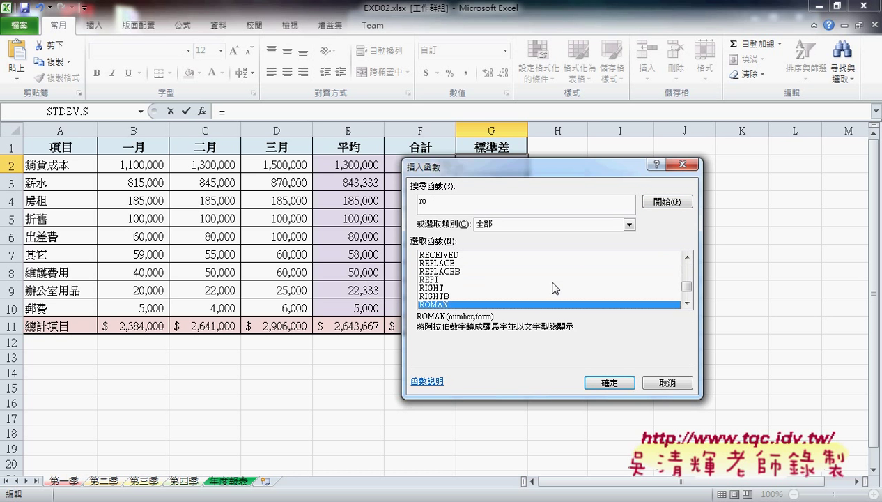
{"action": "scroll", "coordinate": [557, 293], "scroll_direction": "down", "scroll_amount": 1}
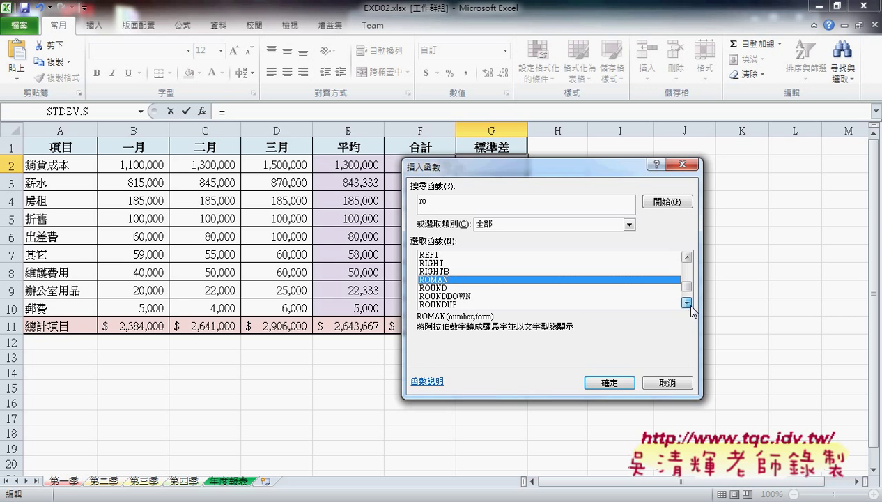
{"action": "left_click", "coordinate": [446, 287]}
{"action": "left_click", "coordinate": [608, 383]}
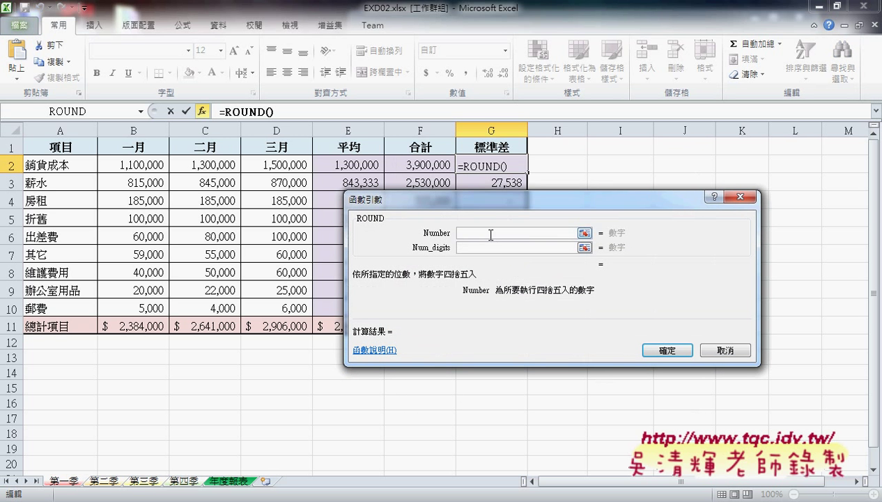
{"action": "right_click", "coordinate": [490, 237]}
{"action": "left_click", "coordinate": [512, 275]}
{"action": "left_click", "coordinate": [486, 247]}
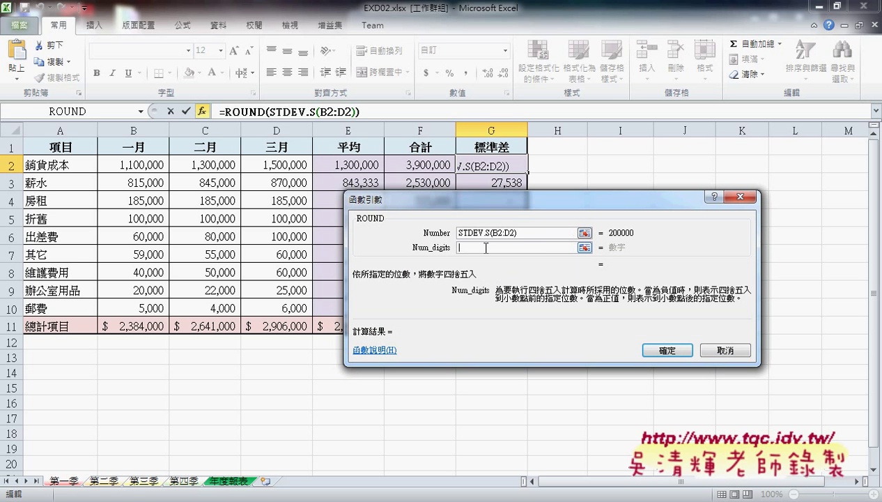
{"action": "type", "text": "0"}
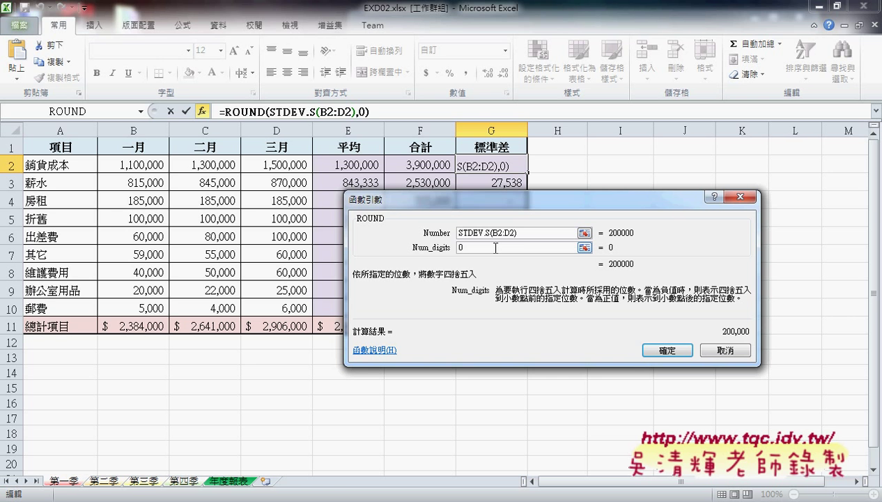
{"action": "left_click", "coordinate": [667, 350]}
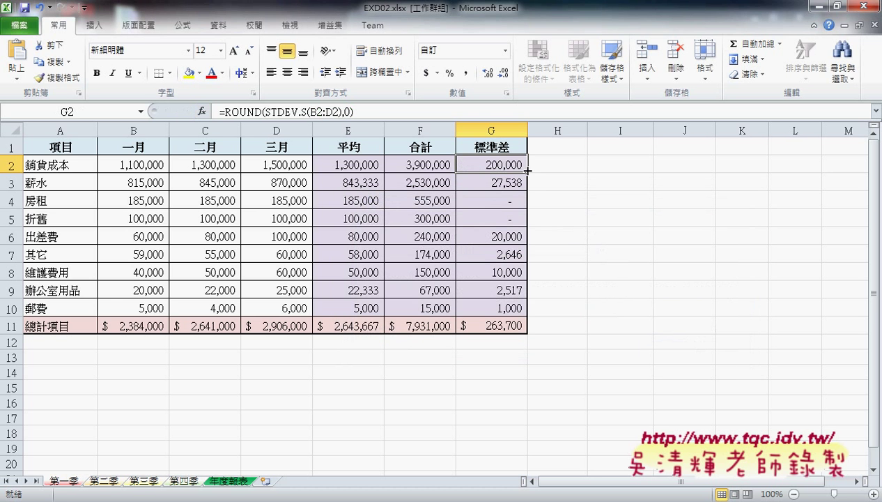
- Fill the ROUND(STDEV.S) formula down to G10, bringing the G11 total to $263,701
{"action": "left_click_drag", "start_coordinate": [527, 174], "coordinate": [526, 315]}
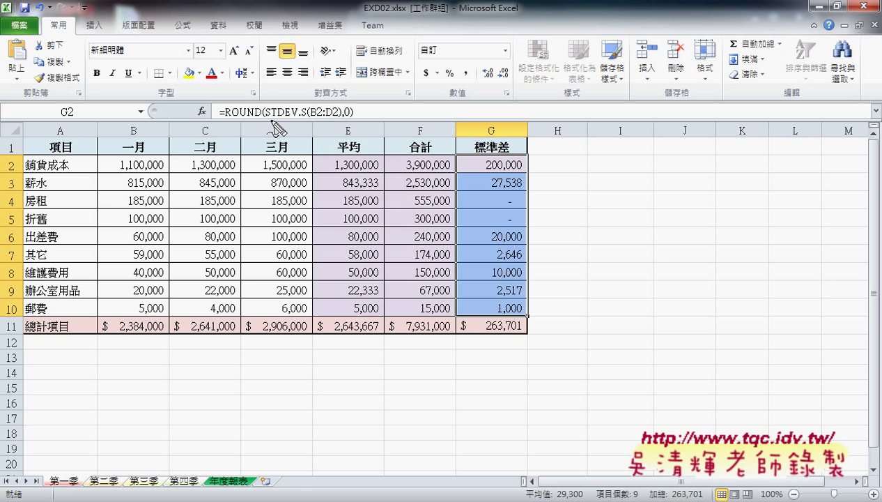
{"action": "left_click_drag", "start_coordinate": [269, 121], "coordinate": [342, 118]}
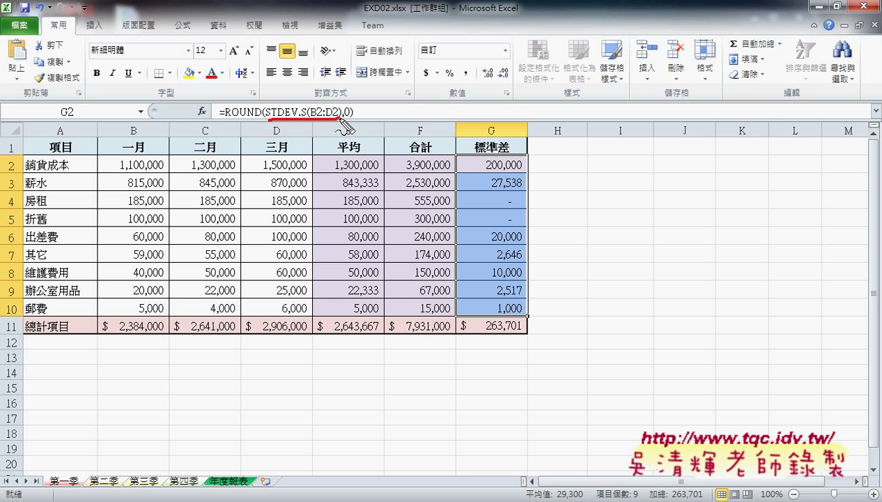
{"action": "mouse_move", "coordinate": [312, 57]}
{"action": "left_mouse_down"}
{"action": "mouse_move", "coordinate": [237, 103]}
{"action": "mouse_move", "coordinate": [255, 98]}
{"action": "left_mouse_up"}
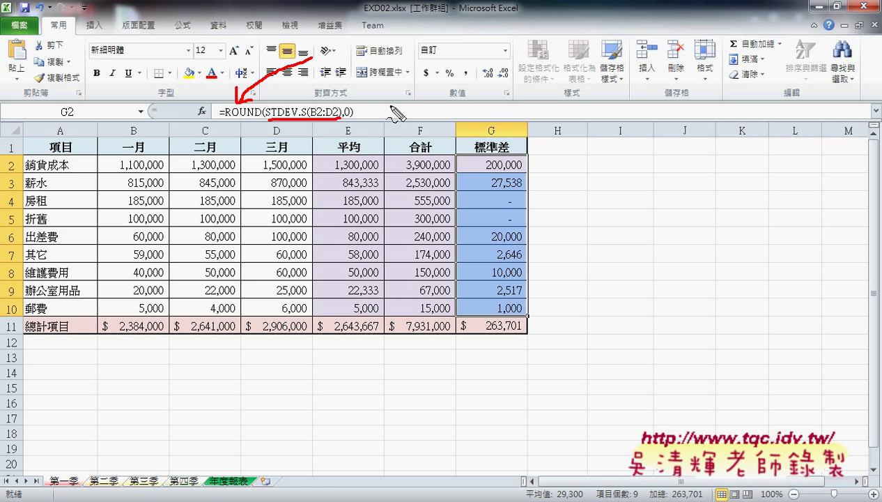